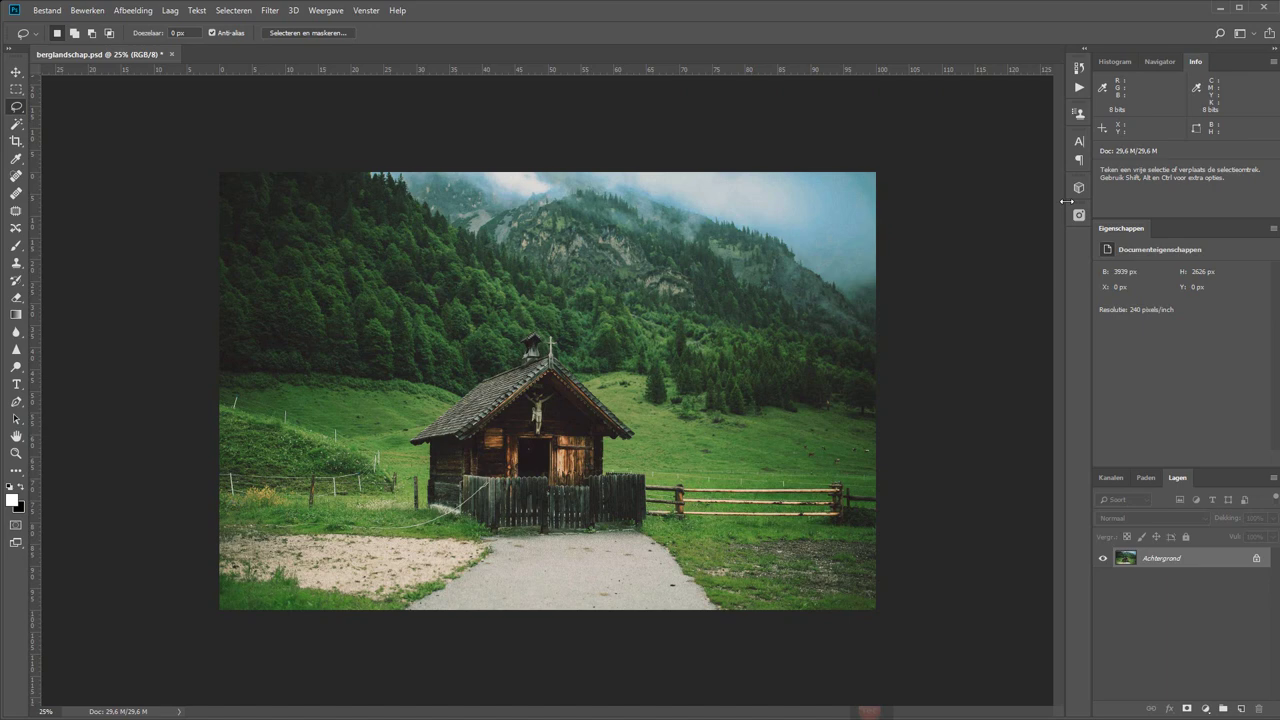
Step: Duplicate the chapel photo to Laag 1 and inspect the chapel roof at 100% zoom
{"action": "key", "text": "ctrl"}
{"action": "key", "text": "ctrl+j"}
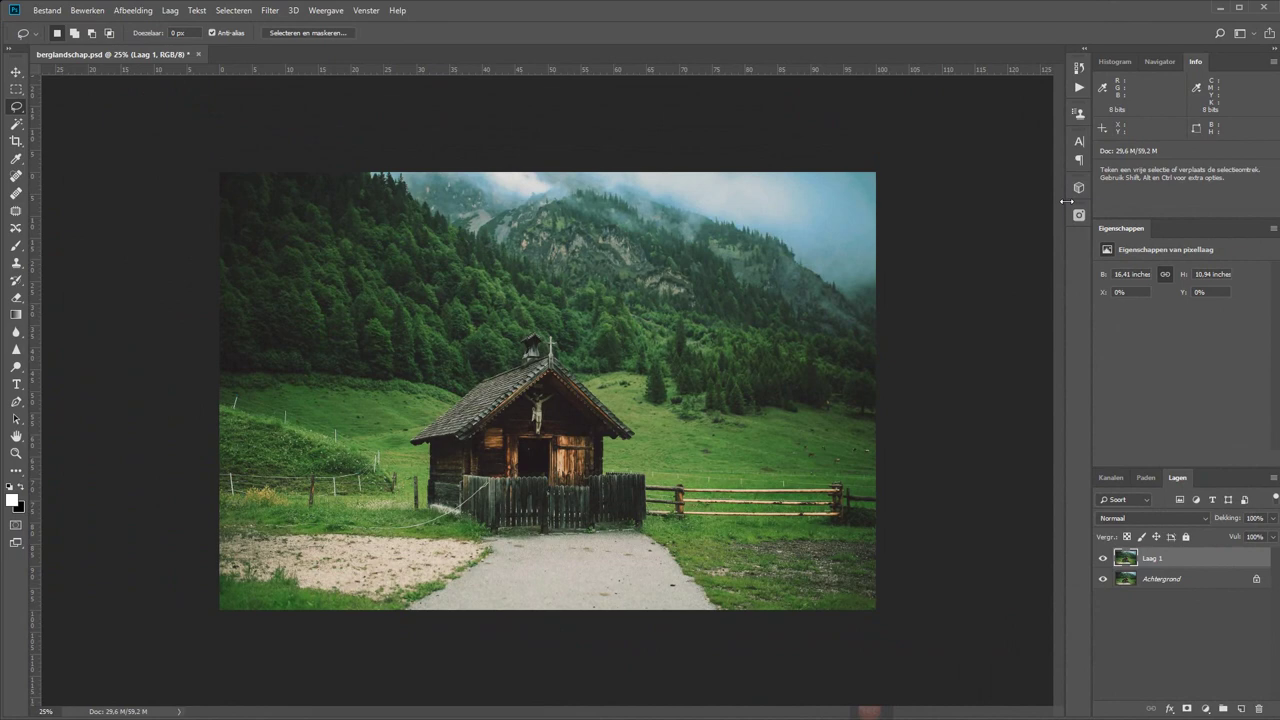
{"action": "key", "text": "z"}
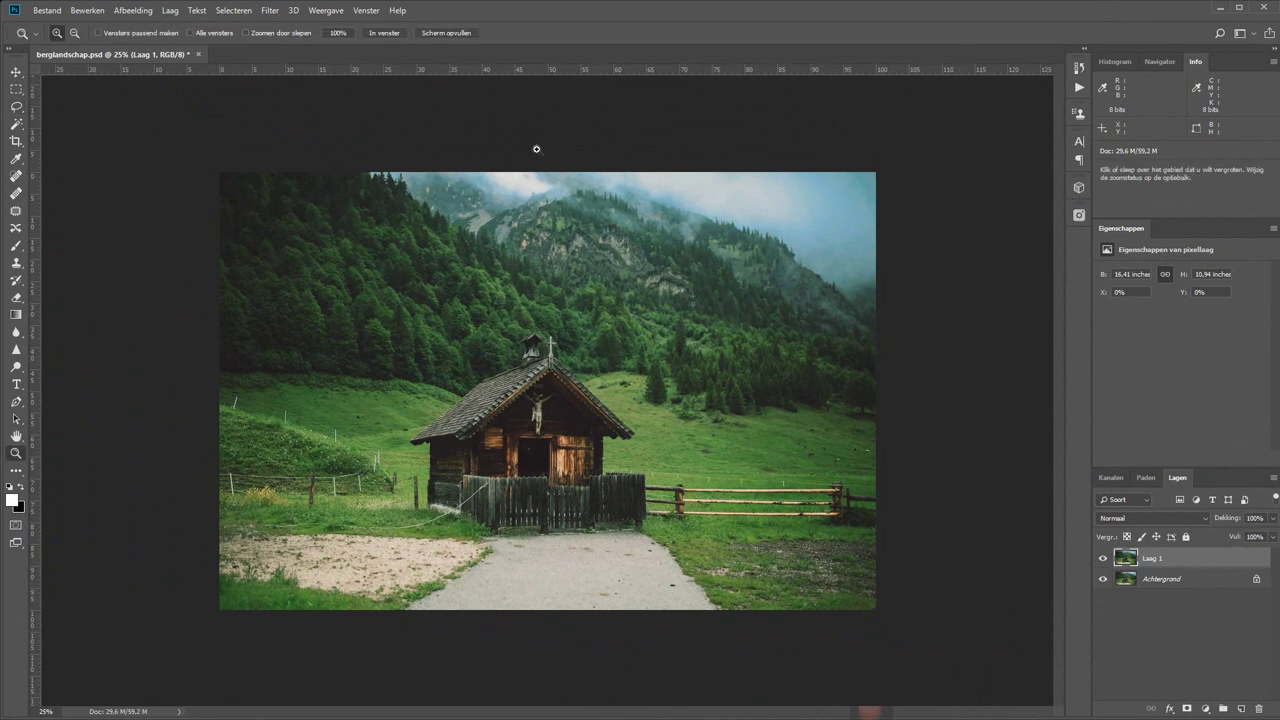
{"action": "key", "text": "ctrl+1"}
{"action": "left_click_drag", "start_coordinate": [415, 206], "coordinate": [623, 443]}
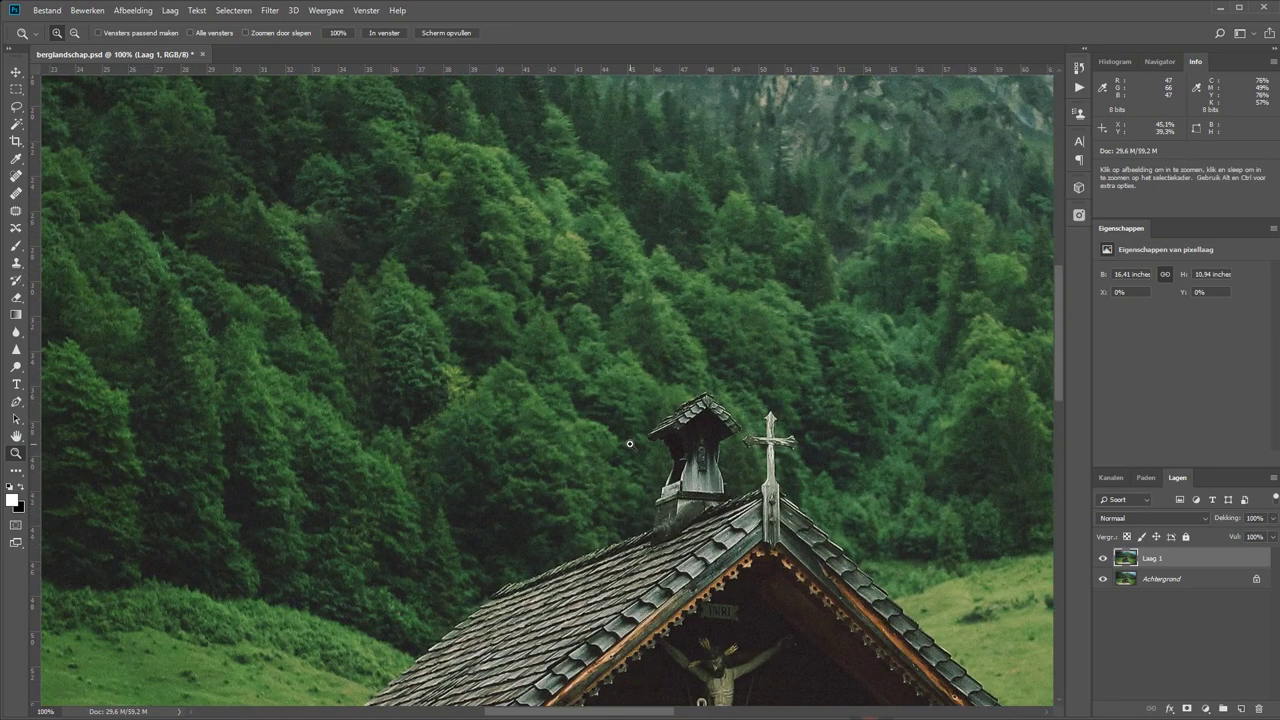
{"action": "key", "text": "ctrl+0"}
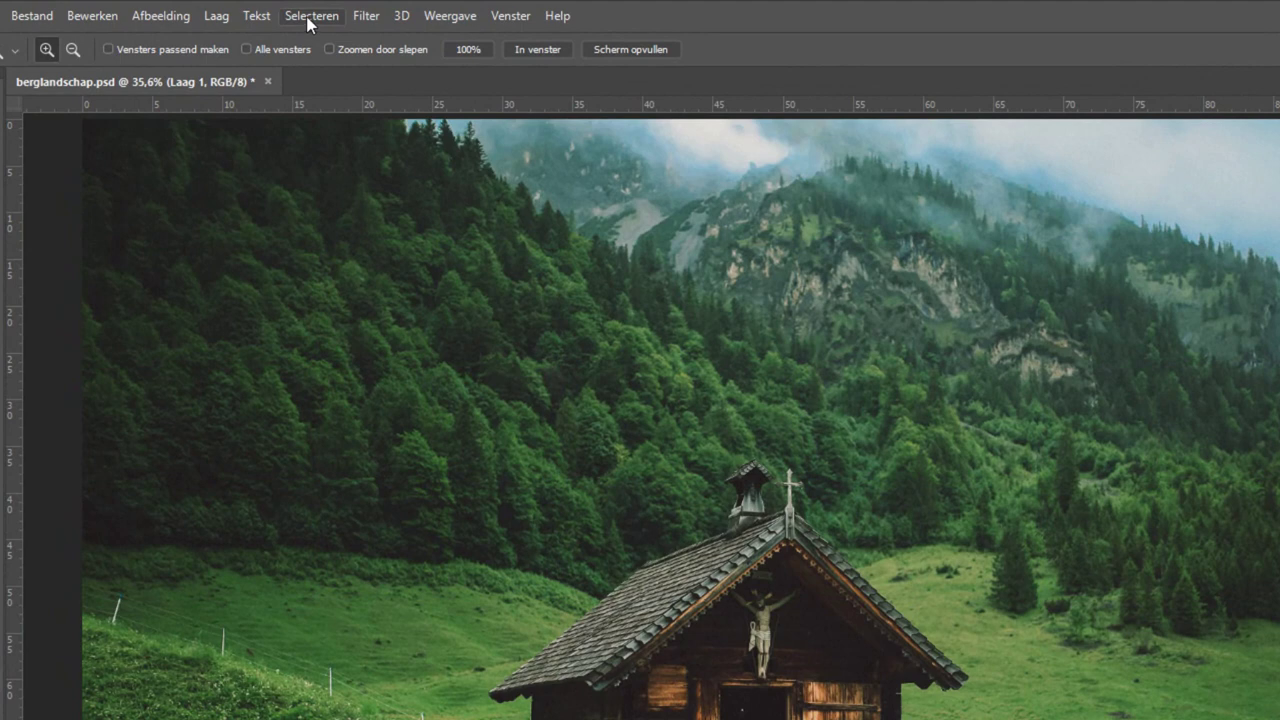
Step: Open Color Range and try selecting Greens with a Grayscale preview
{"action": "left_click", "coordinate": [232, 12]}
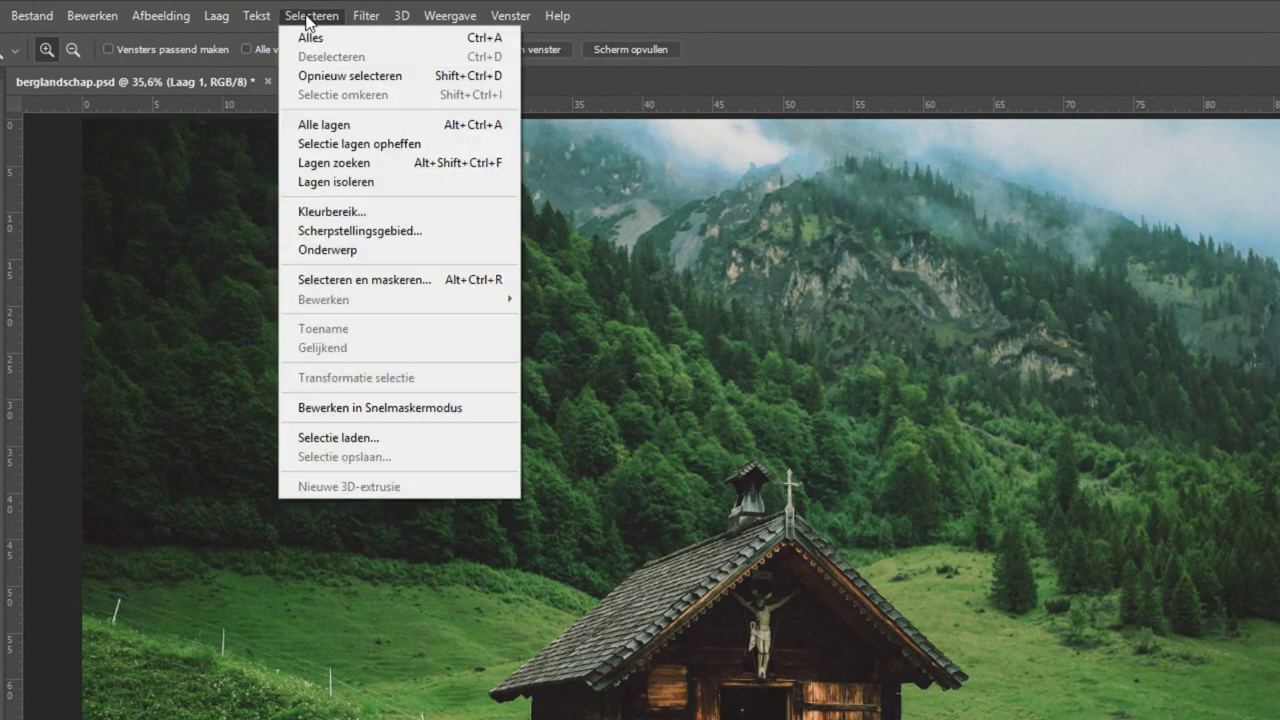
{"action": "left_click", "coordinate": [340, 211]}
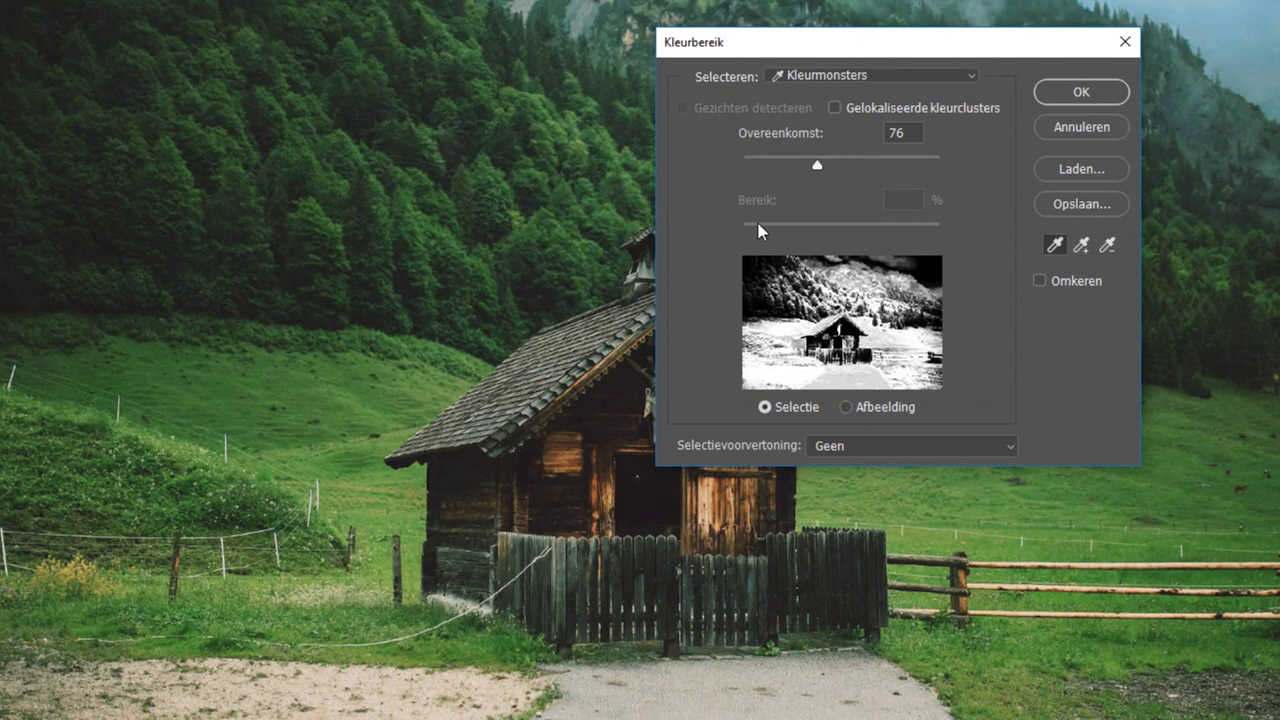
{"action": "left_click", "coordinate": [878, 80]}
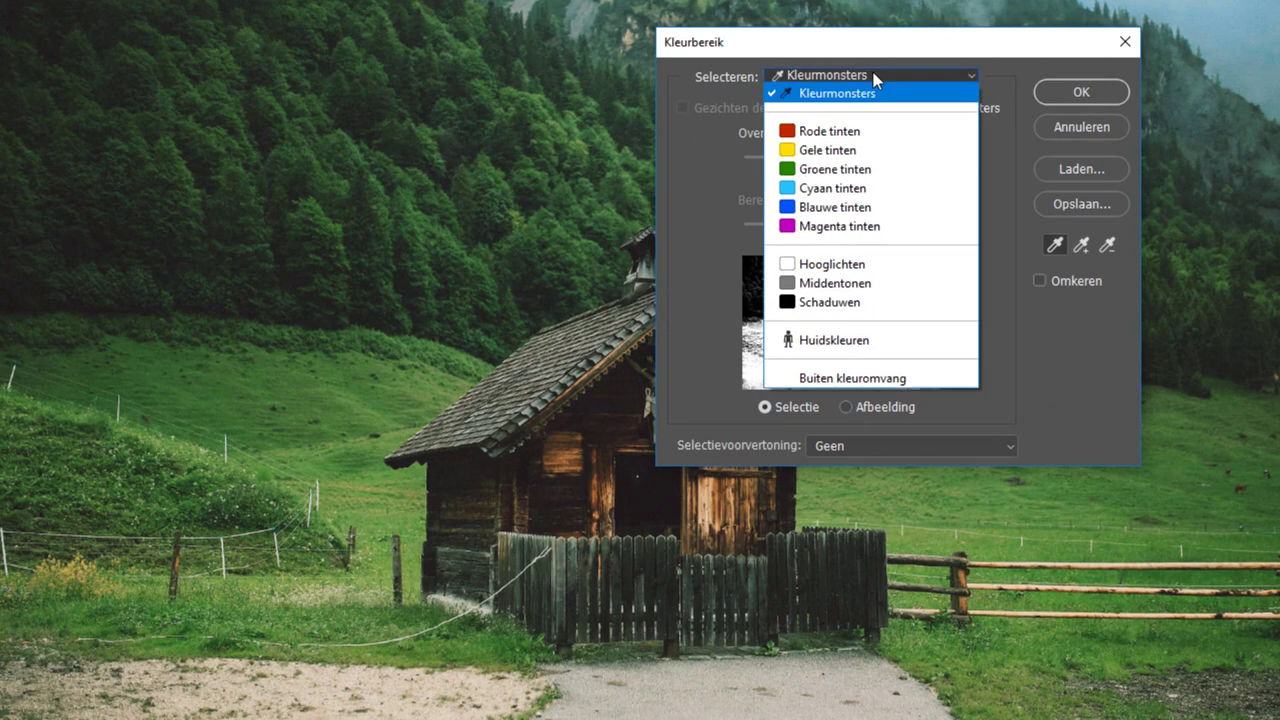
{"action": "left_click", "coordinate": [848, 169]}
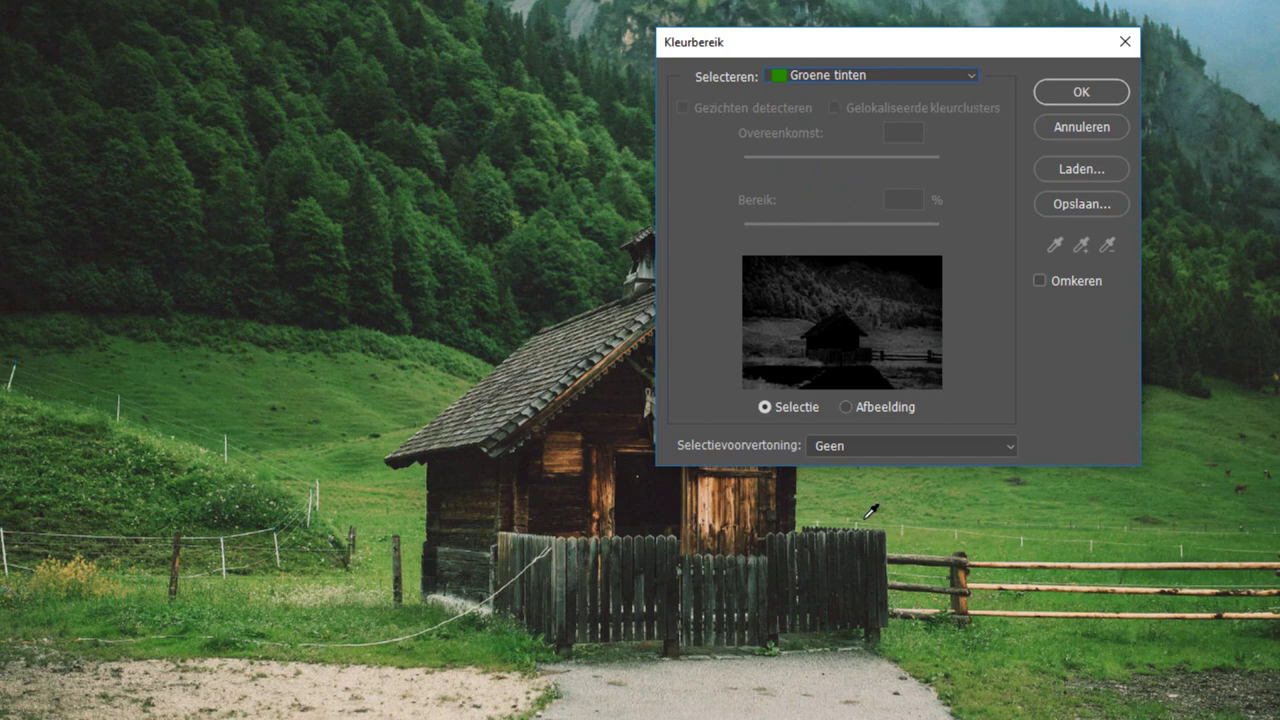
{"action": "left_click", "coordinate": [835, 450]}
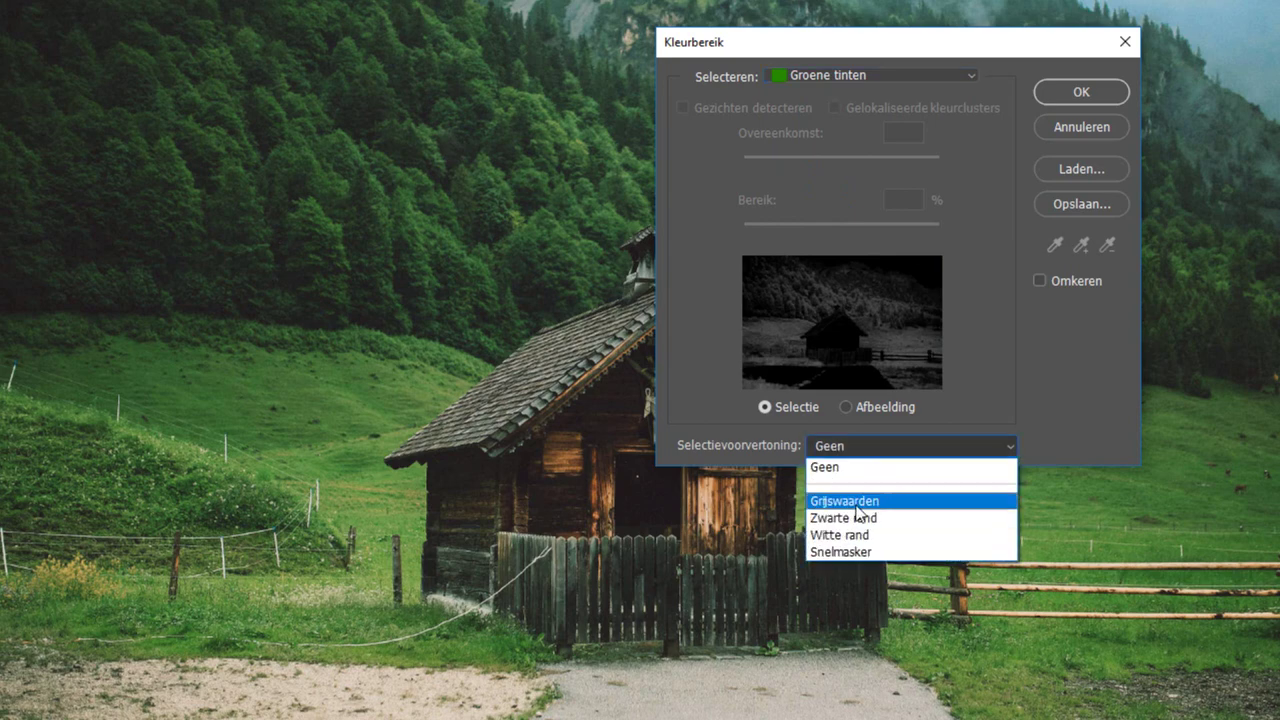
{"action": "left_click", "coordinate": [854, 501]}
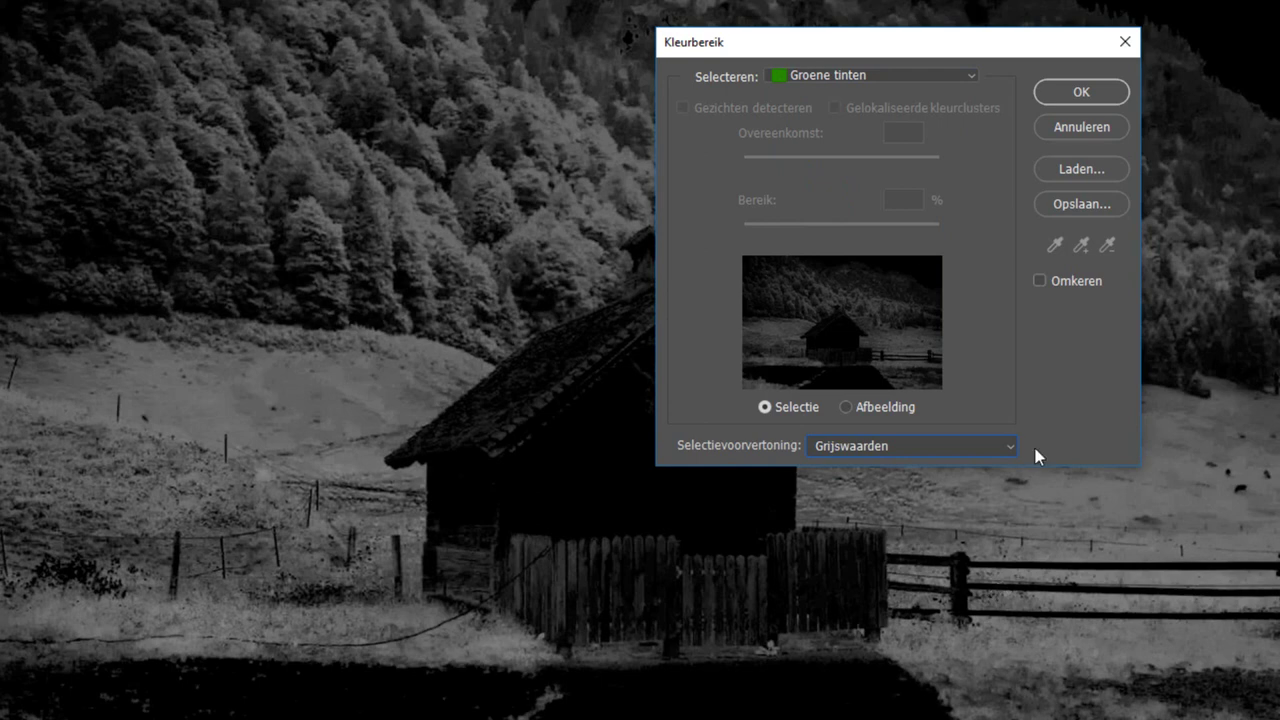
{"action": "left_click", "coordinate": [871, 452]}
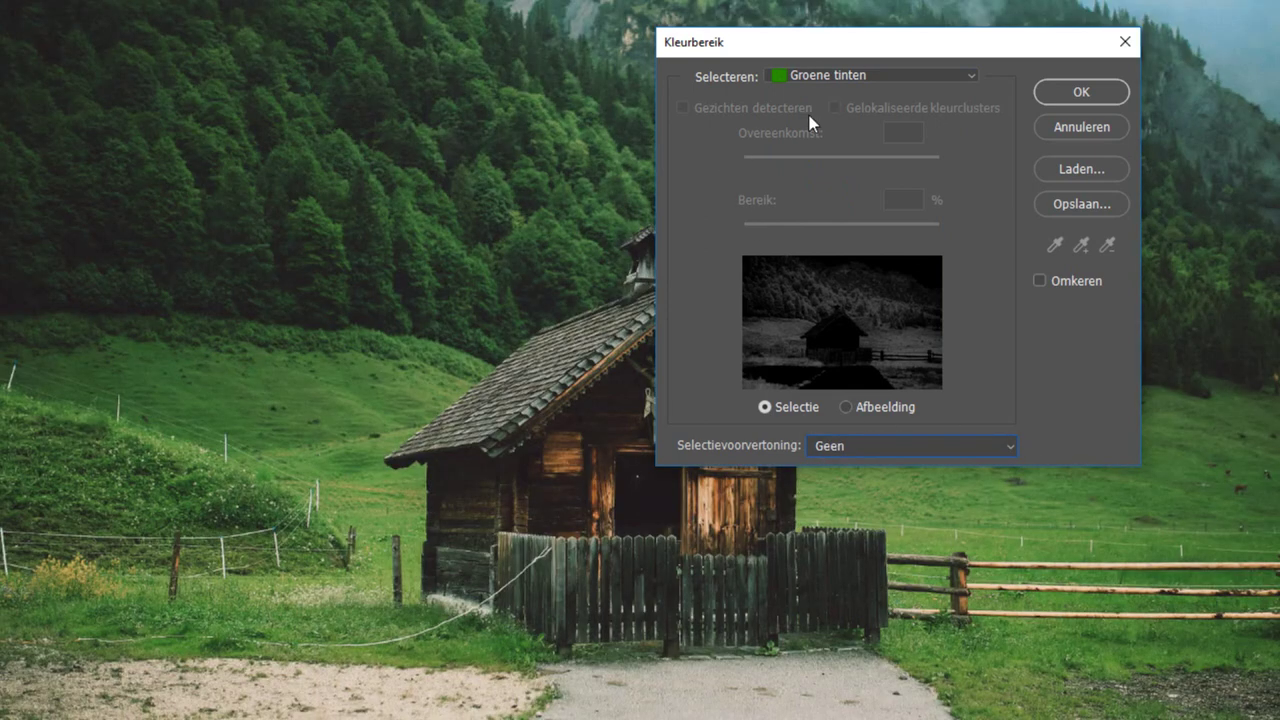
Step: Switch Color Range to Sampled Colors with Fuzziness lowered to 0
{"action": "left_click", "coordinate": [822, 77]}
{"action": "left_click", "coordinate": [826, 99]}
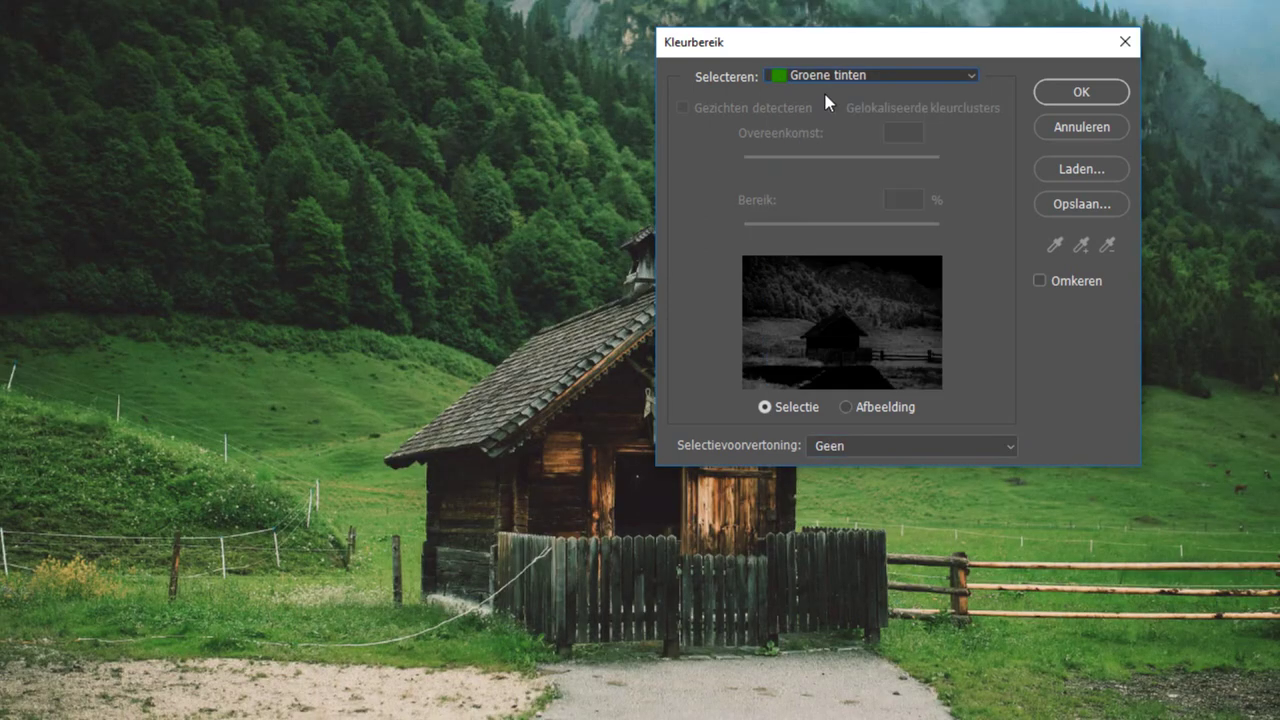
{"action": "left_click_drag", "start_coordinate": [811, 158], "coordinate": [712, 173]}
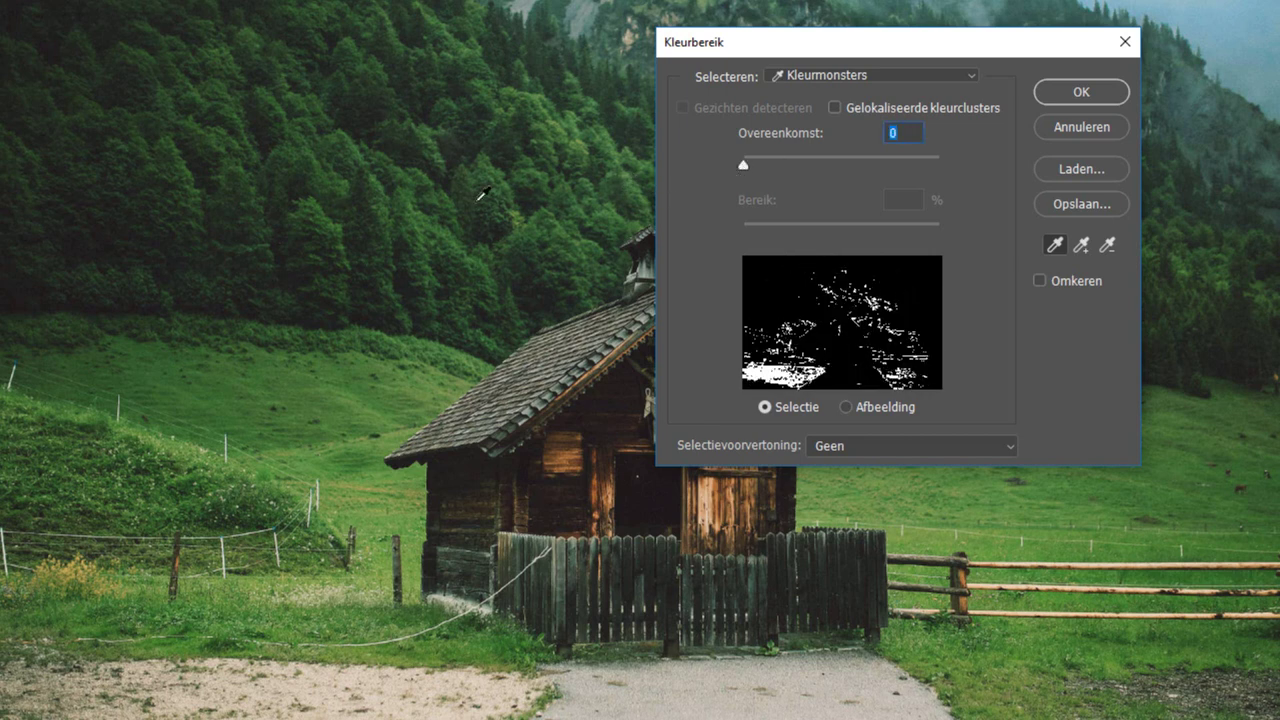
Step: Sample the foliage colour, preview in Grayscale, raise Fuzziness to 99 and confirm
{"action": "left_click", "coordinate": [579, 140]}
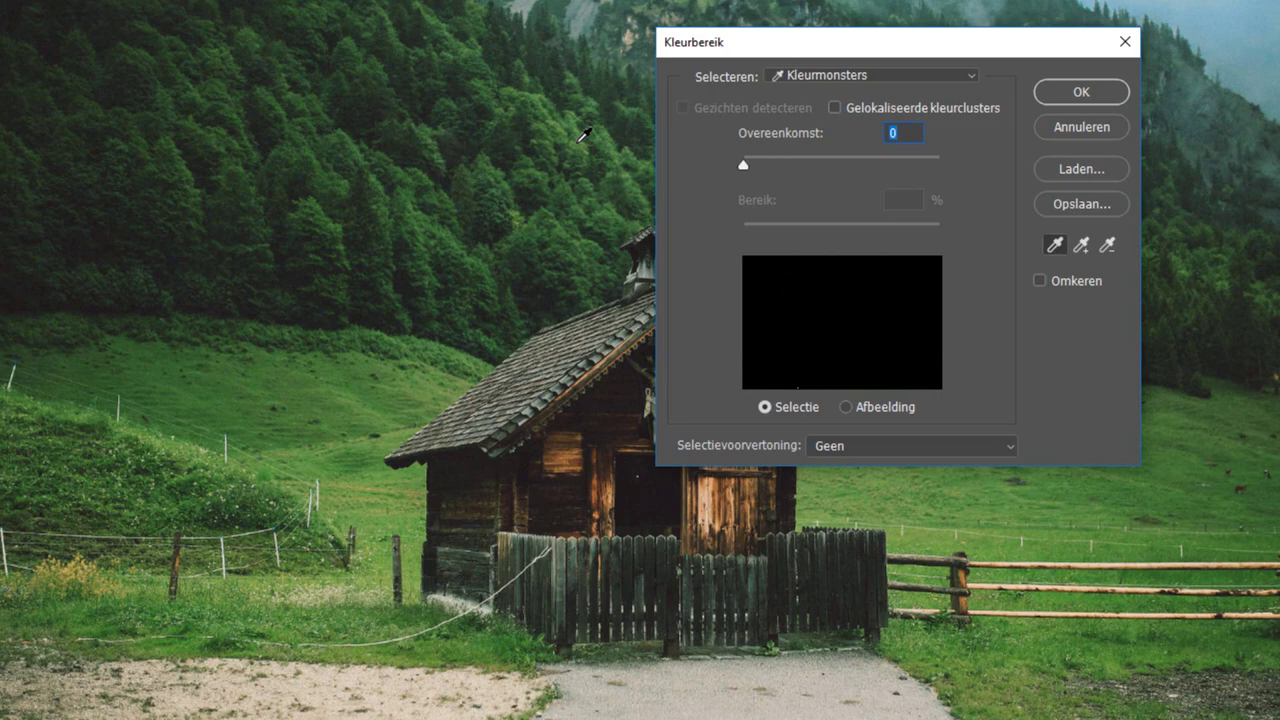
{"action": "left_click", "coordinate": [869, 447]}
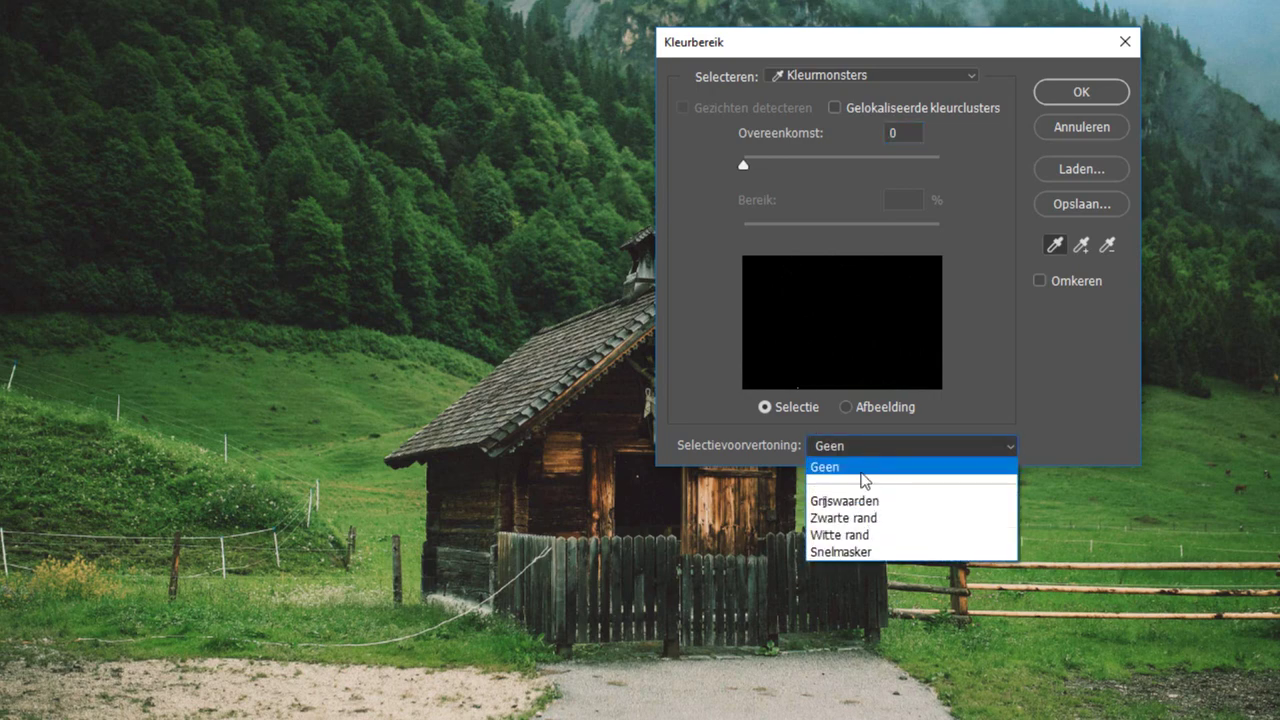
{"action": "left_click", "coordinate": [867, 501]}
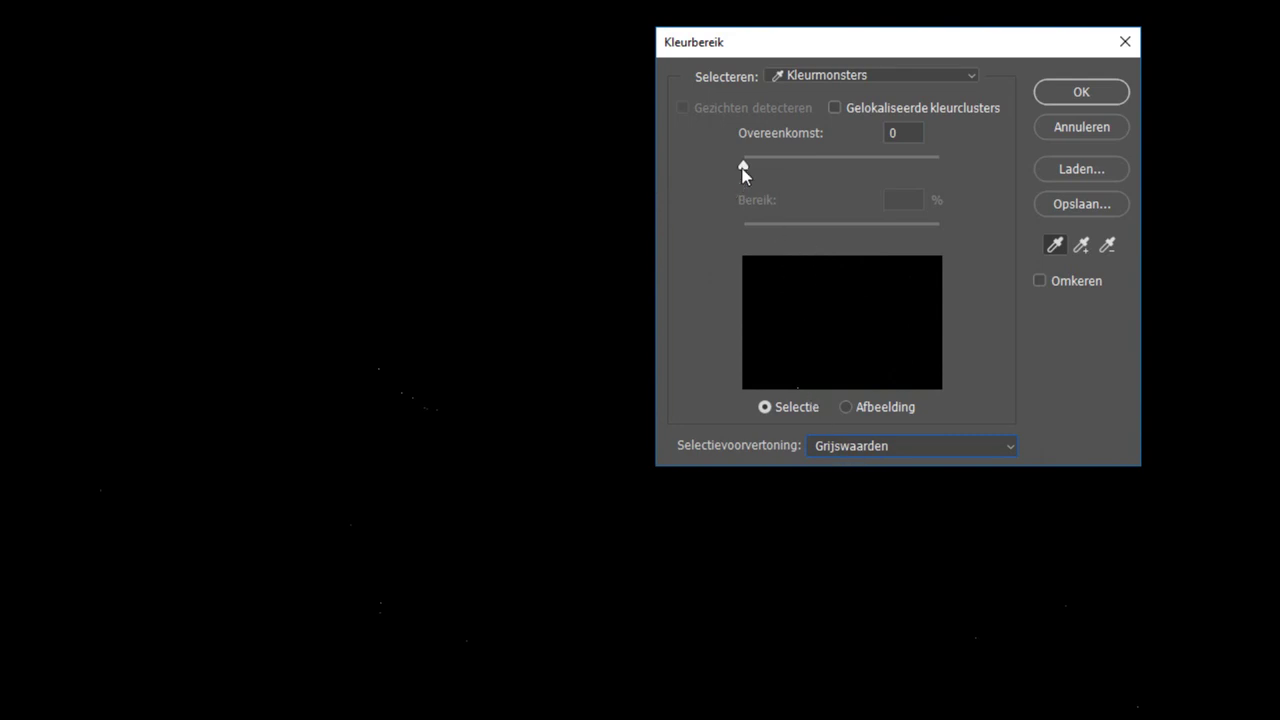
{"action": "left_click_drag", "start_coordinate": [743, 165], "coordinate": [777, 158]}
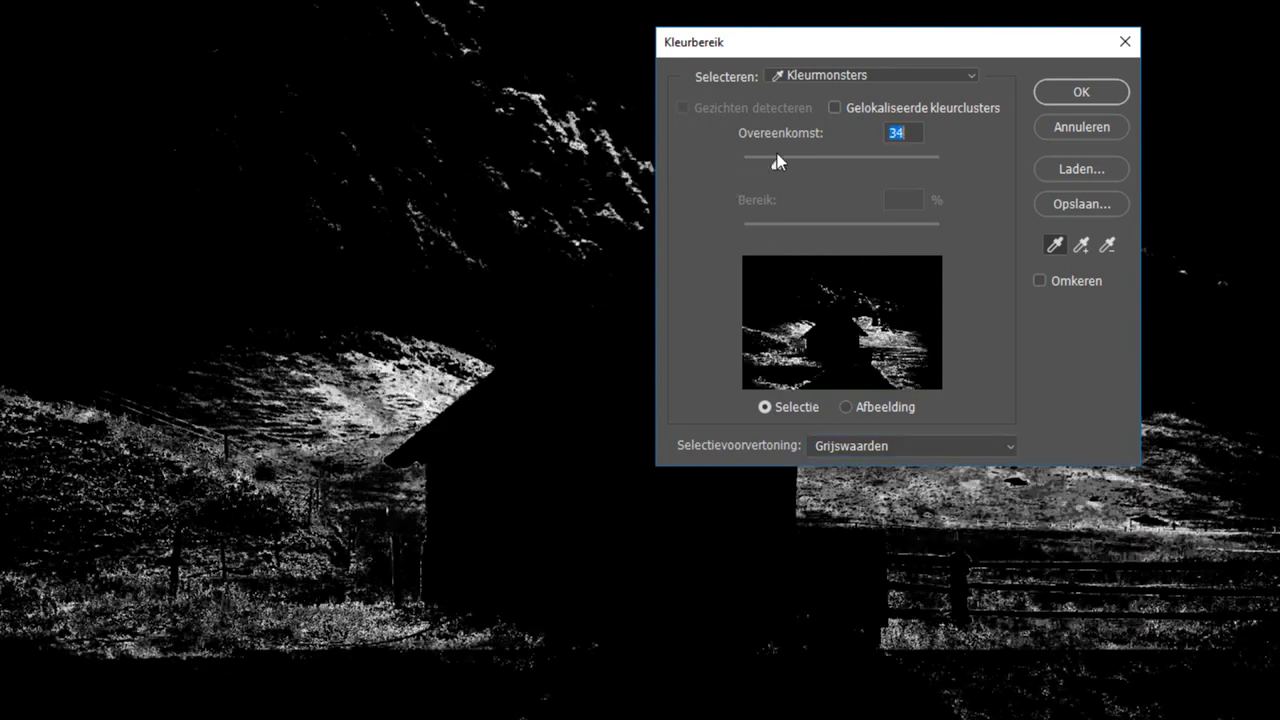
{"action": "left_click_drag", "start_coordinate": [777, 158], "coordinate": [839, 180]}
{"action": "left_click_drag", "start_coordinate": [846, 45], "coordinate": [1025, 0]}
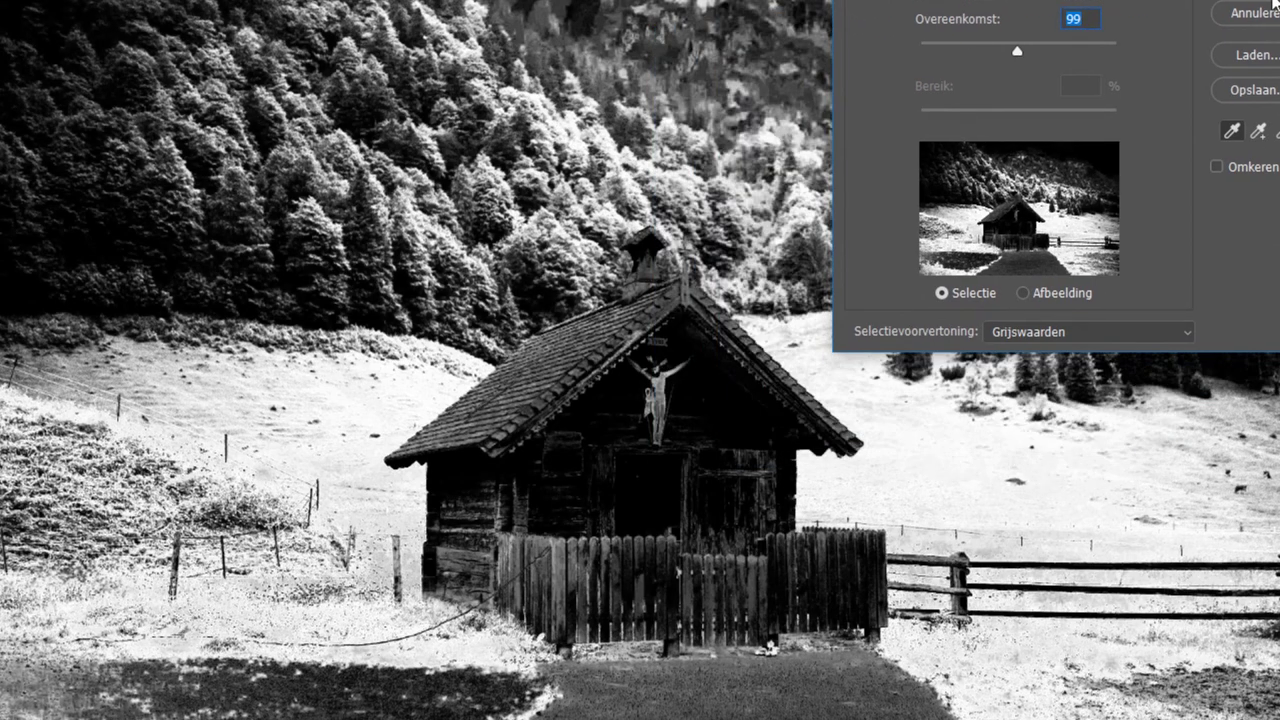
{"action": "key", "text": "Return"}
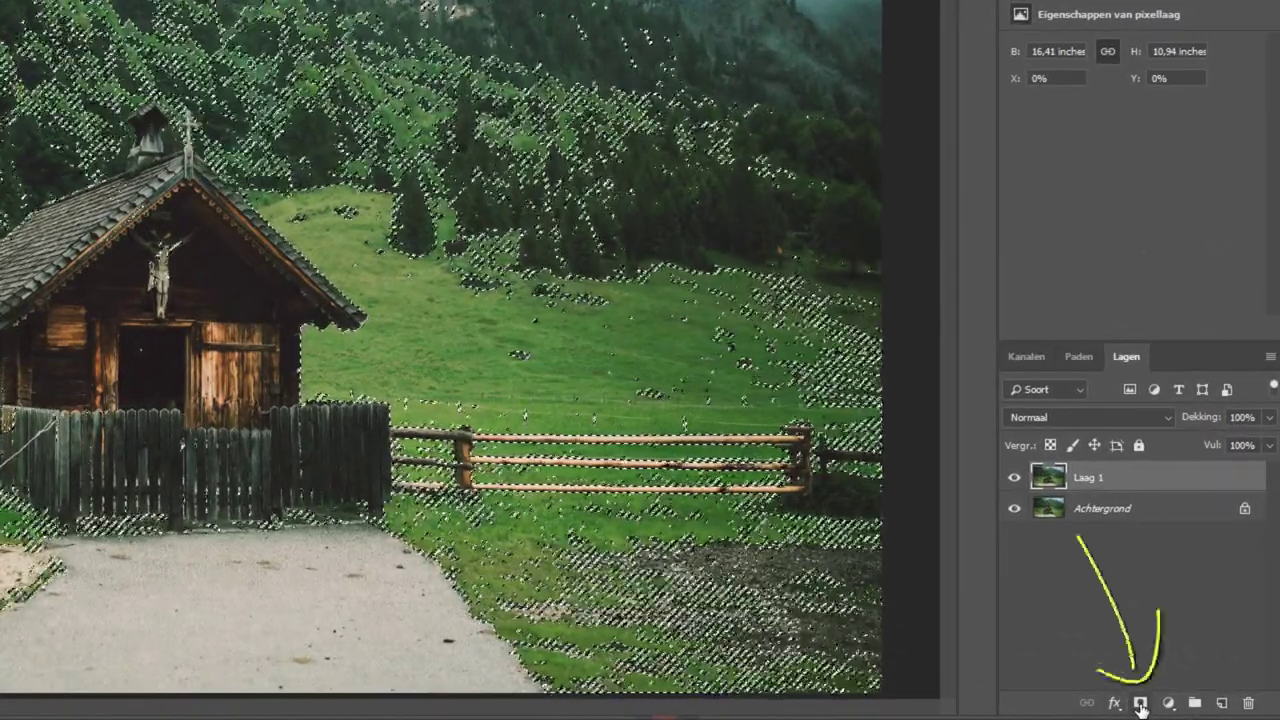
Step: Add a layer mask to Laag 1 from the meadow selection and inspect the mask
{"action": "left_click", "coordinate": [1140, 704]}
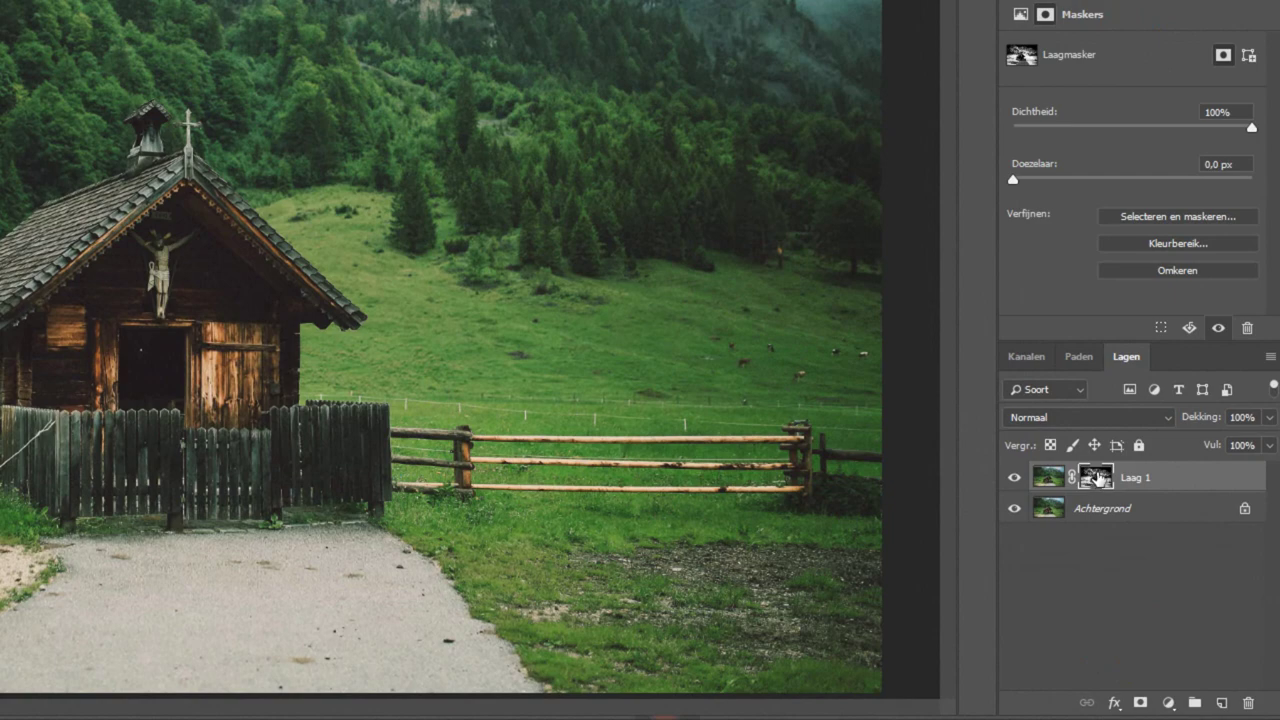
{"action": "left_click", "coordinate": [1100, 478], "text": "alt"}
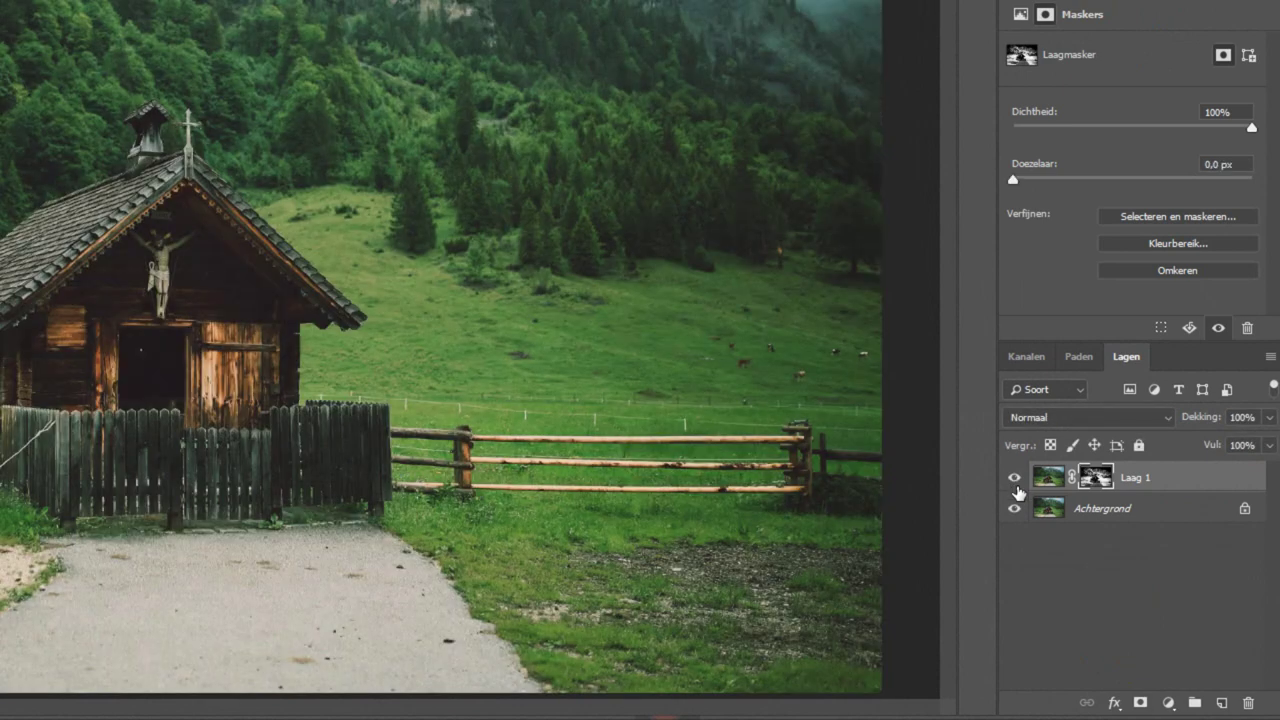
{"action": "left_click", "coordinate": [1015, 479]}
Step: Create Kleurtoon/verzadiging 1 clipped to Laag 1 with Lightness +100 and Saturation -26
{"action": "left_click", "coordinate": [1167, 703]}
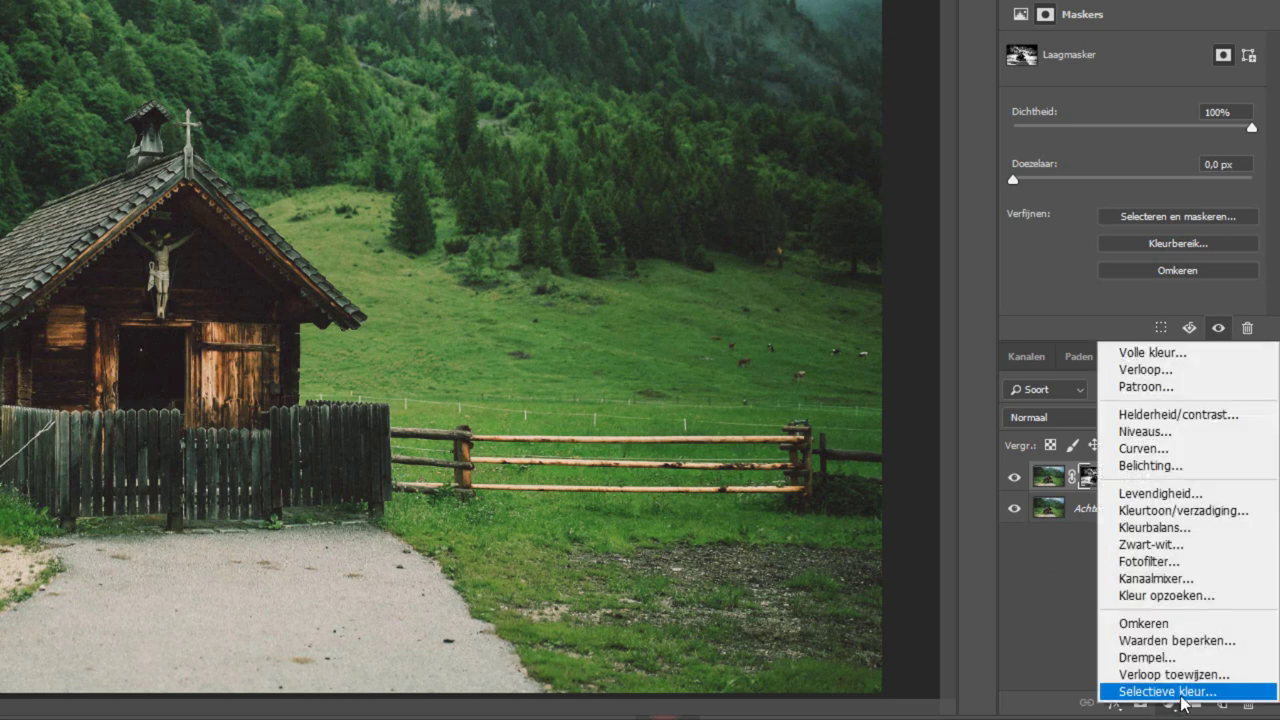
{"action": "left_click", "coordinate": [1140, 510]}
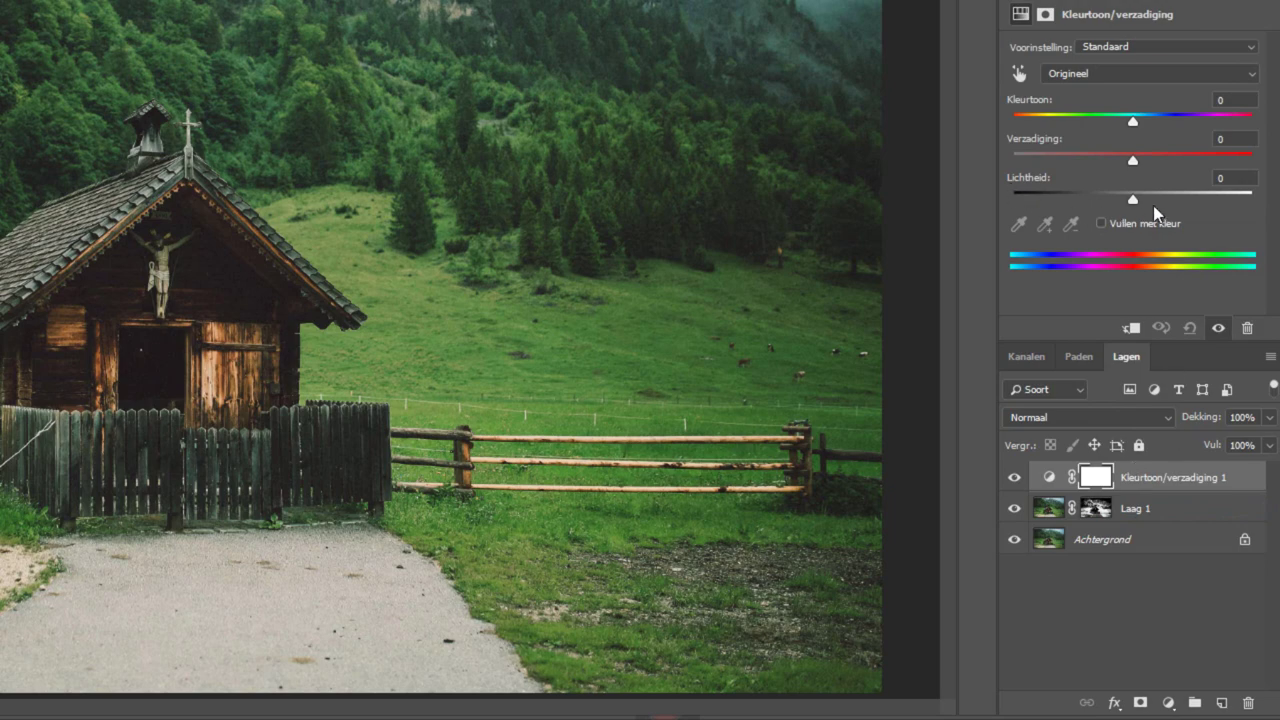
{"action": "left_click_drag", "start_coordinate": [1154, 199], "coordinate": [1243, 196]}
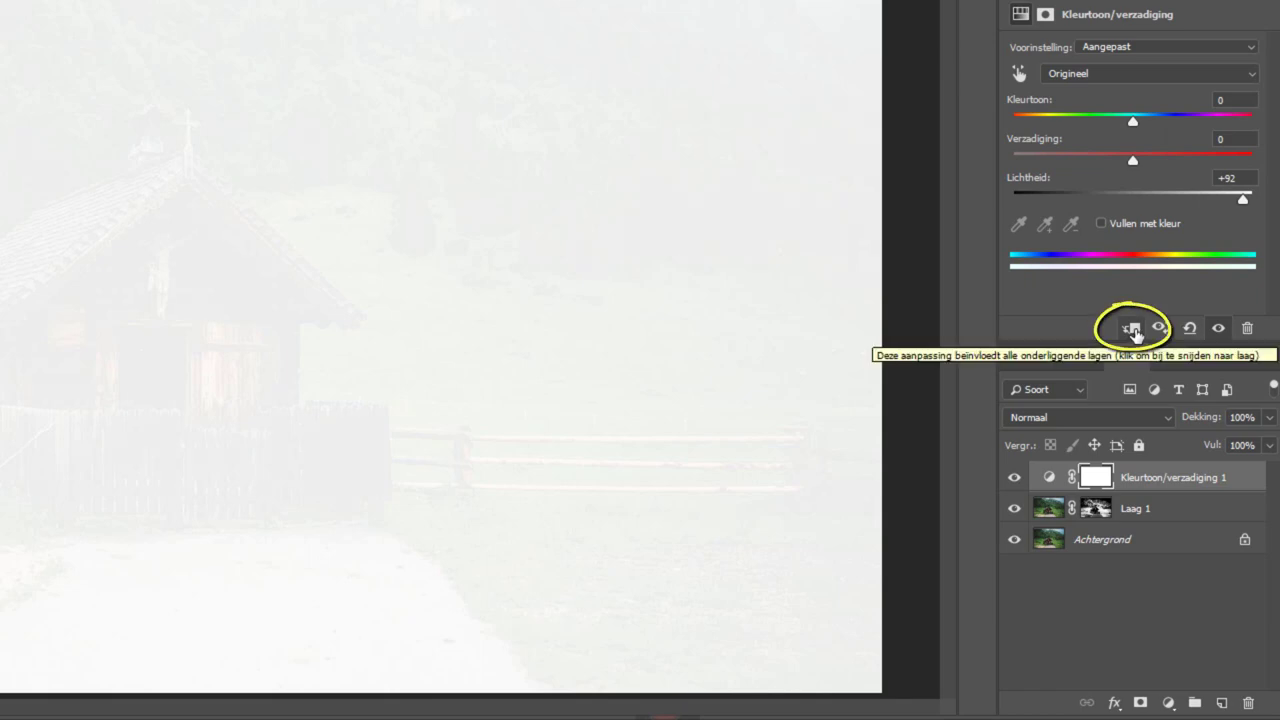
{"action": "left_click", "coordinate": [1133, 329]}
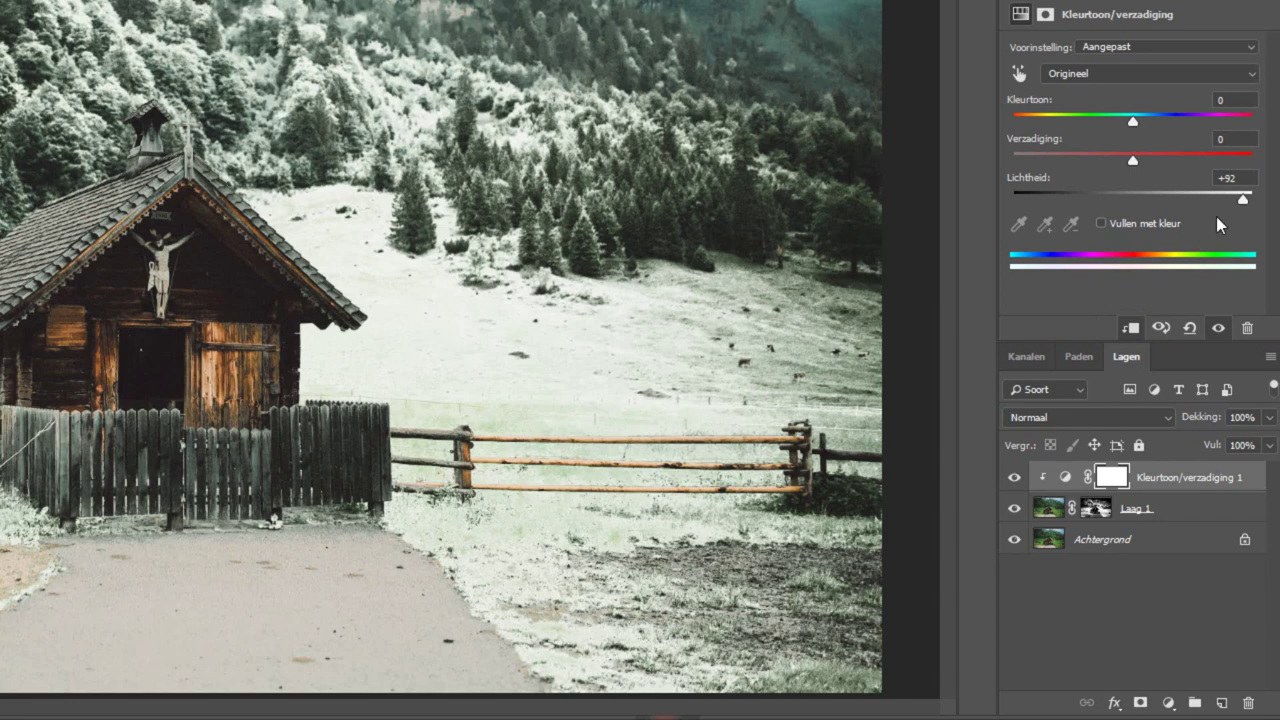
{"action": "mouse_move", "coordinate": [1243, 198]}
{"action": "left_mouse_down"}
{"action": "mouse_move", "coordinate": [1194, 198]}
{"action": "mouse_move", "coordinate": [1252, 198]}
{"action": "left_mouse_up"}
{"action": "mouse_move", "coordinate": [1133, 160]}
{"action": "left_mouse_down"}
{"action": "mouse_move", "coordinate": [1086, 161]}
{"action": "mouse_move", "coordinate": [1099, 163]}
{"action": "left_mouse_up"}
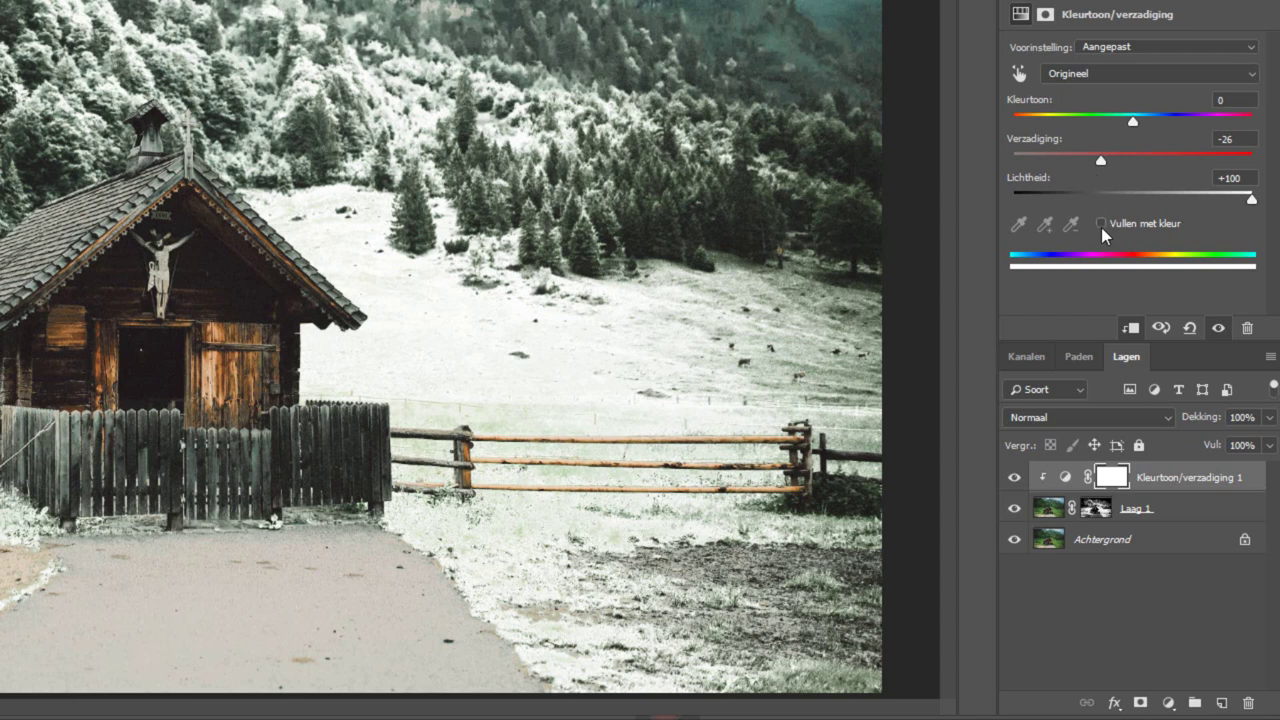
Step: Add Kleurtoon/verzadiging 2 targeting Greens with Saturation -40
{"action": "left_click", "coordinate": [1169, 703]}
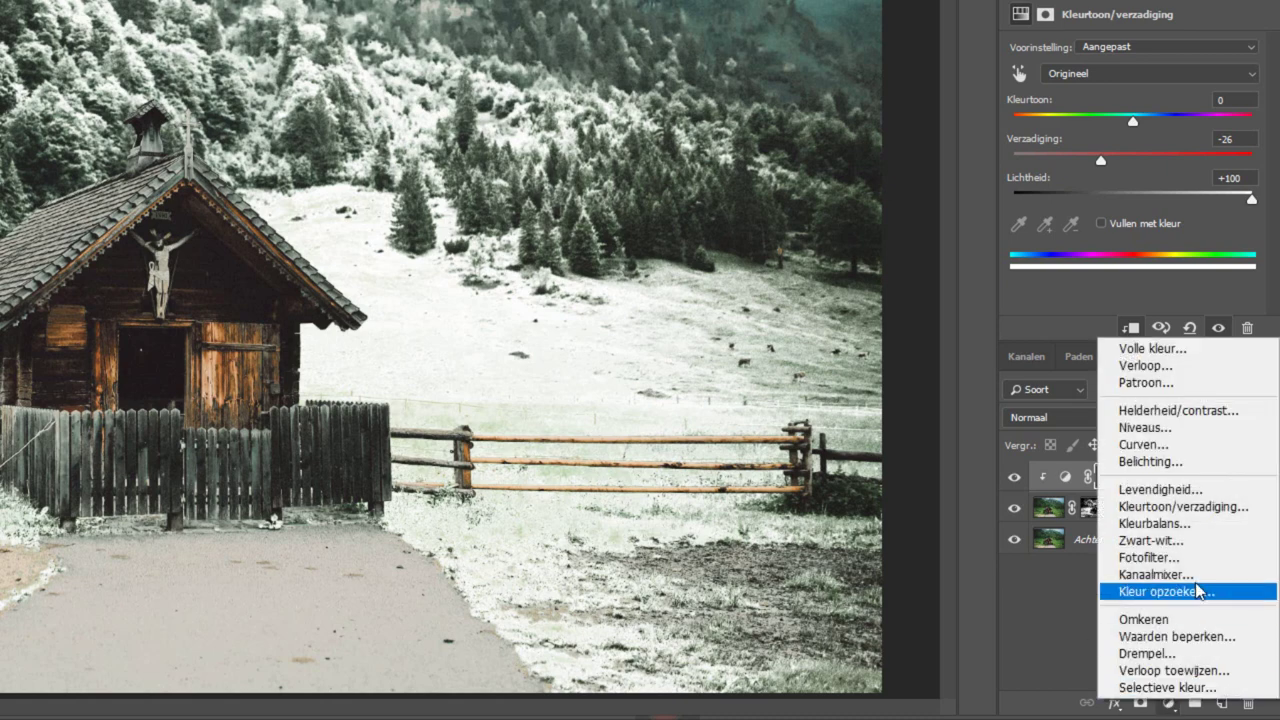
{"action": "left_click", "coordinate": [1199, 510]}
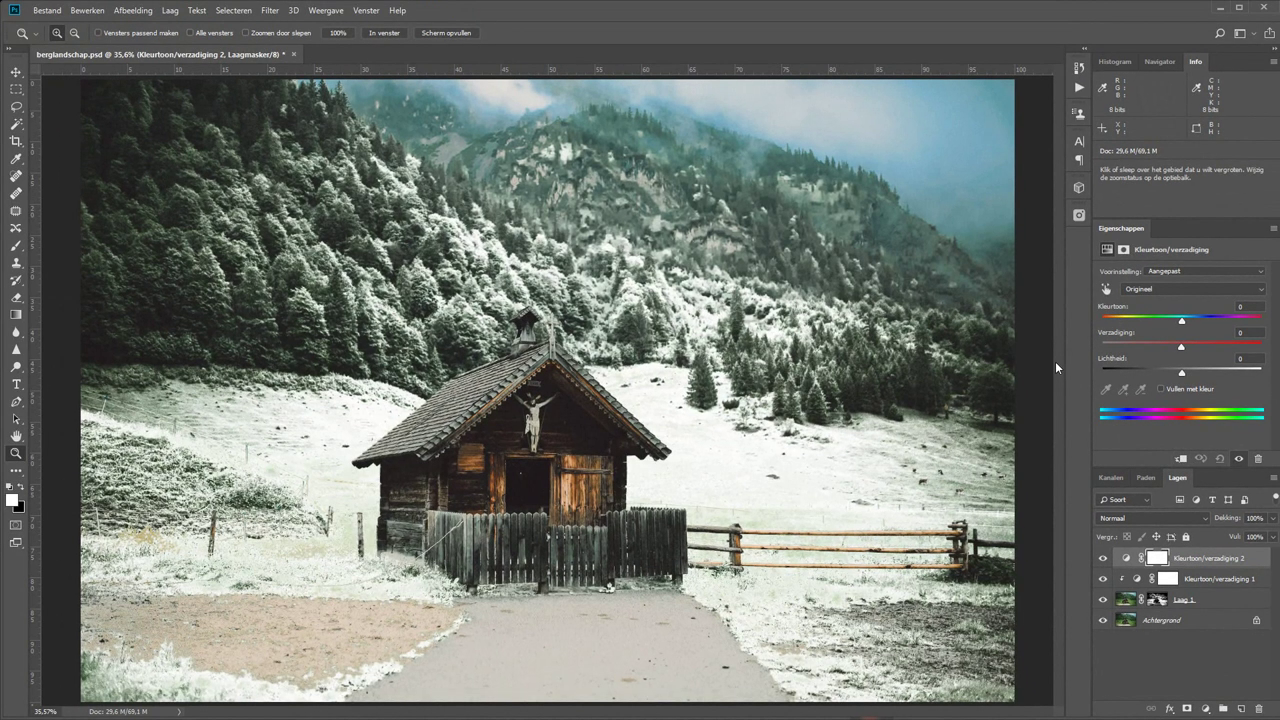
{"action": "left_click", "coordinate": [1106, 289]}
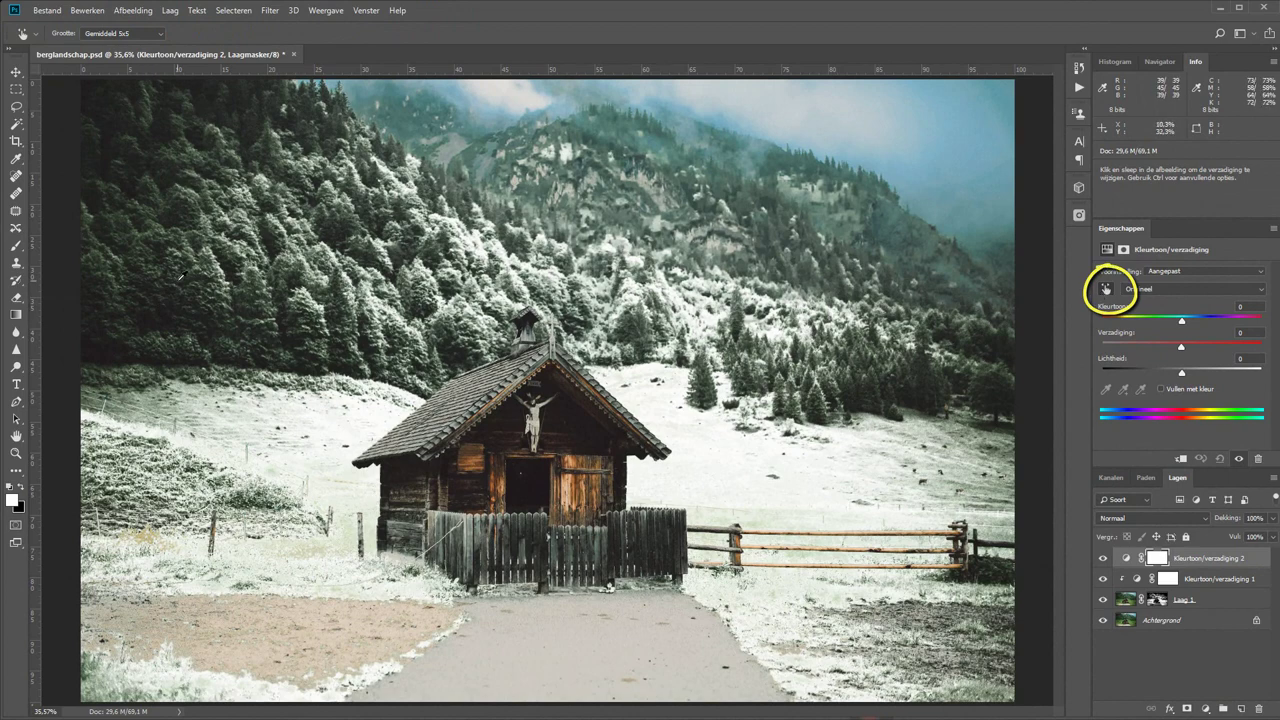
{"action": "key", "text": "alt+5"}
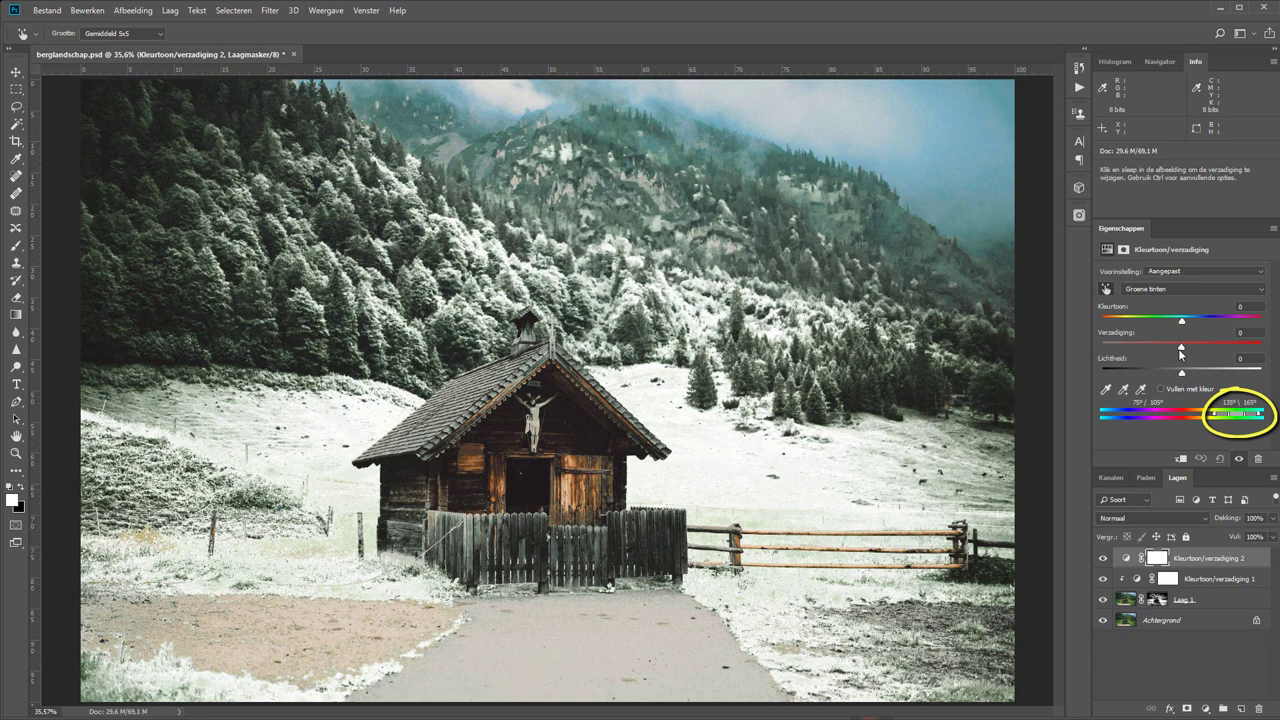
{"action": "mouse_move", "coordinate": [1181, 351]}
{"action": "left_mouse_down"}
{"action": "mouse_move", "coordinate": [1098, 346]}
{"action": "mouse_move", "coordinate": [1151, 354]}
{"action": "left_mouse_up"}
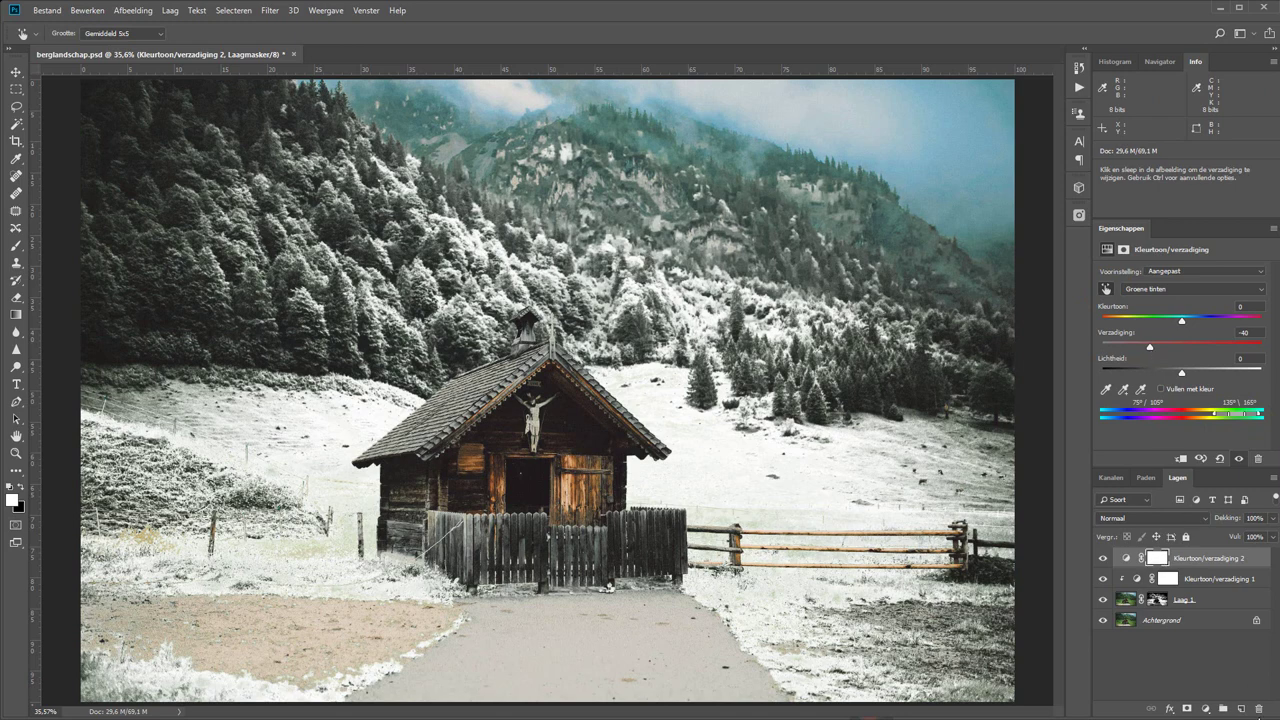
Step: Add Kleurtoon/verzadiging 3 targeting Cyans with Saturation -35
{"action": "right_click", "coordinate": [1212, 580]}
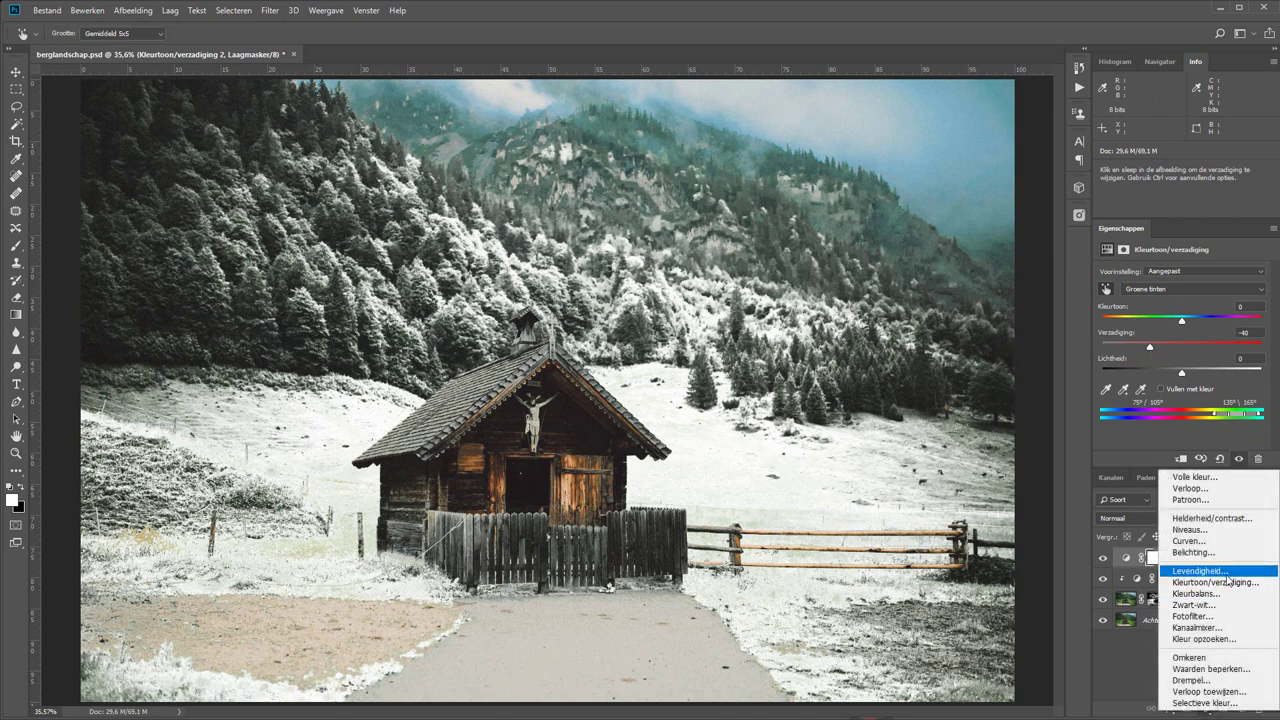
{"action": "double_click", "coordinate": [1226, 582]}
{"action": "key", "text": "Return"}
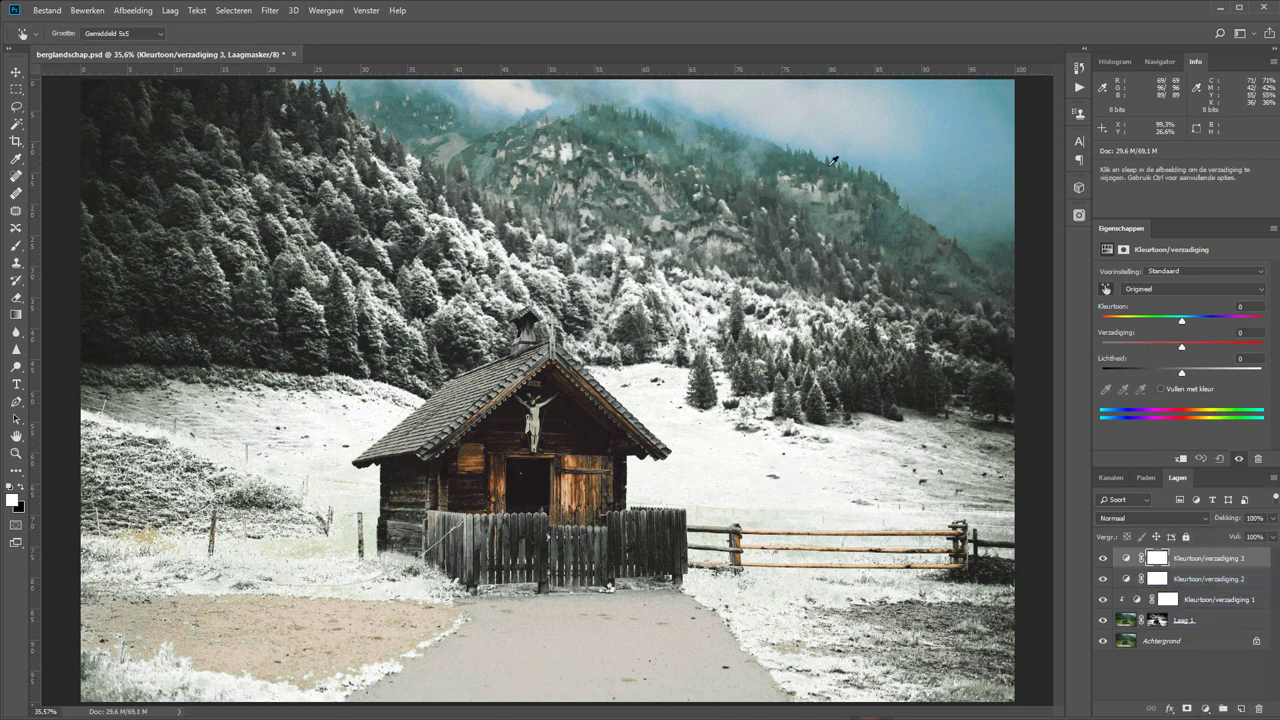
{"action": "left_click", "coordinate": [797, 162]}
{"action": "left_click_drag", "start_coordinate": [1181, 346], "coordinate": [1156, 350]}
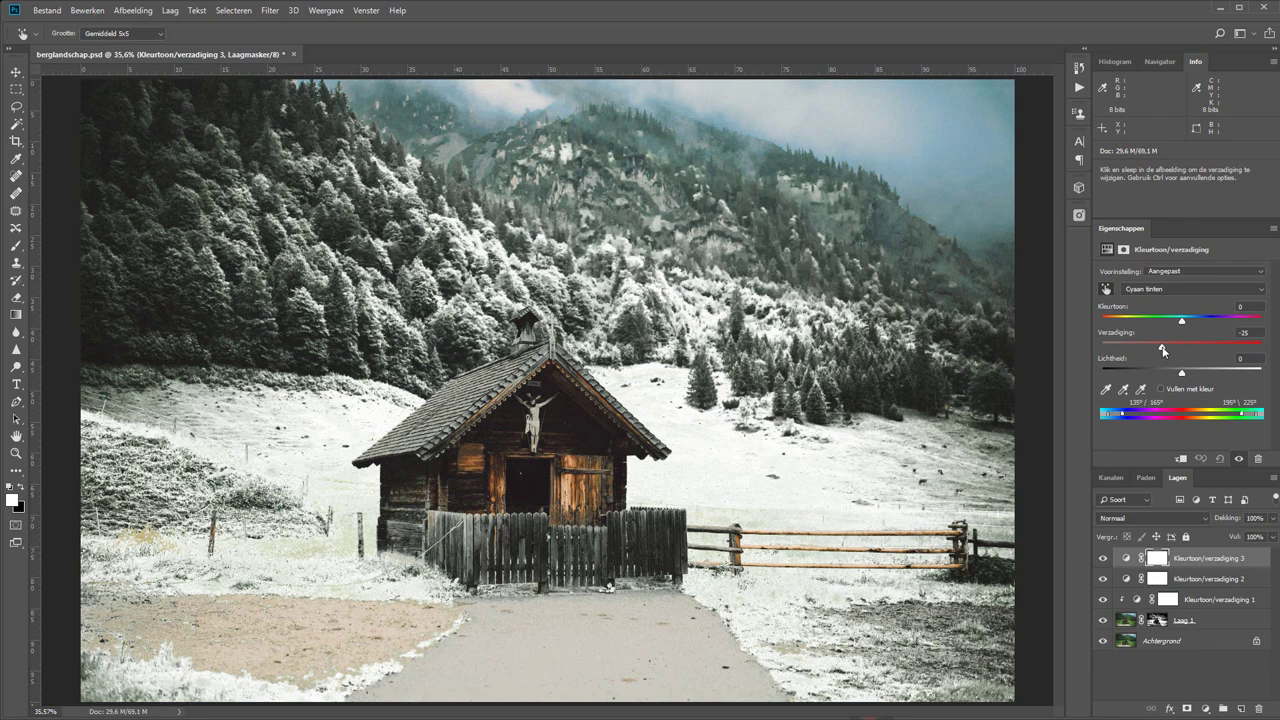
Step: Adjust Kleurtoon/verzadiging 2's Greens saturation to -38, then return to layer 3
{"action": "key", "text": "z"}
{"action": "key", "text": "alt+bracketleft"}
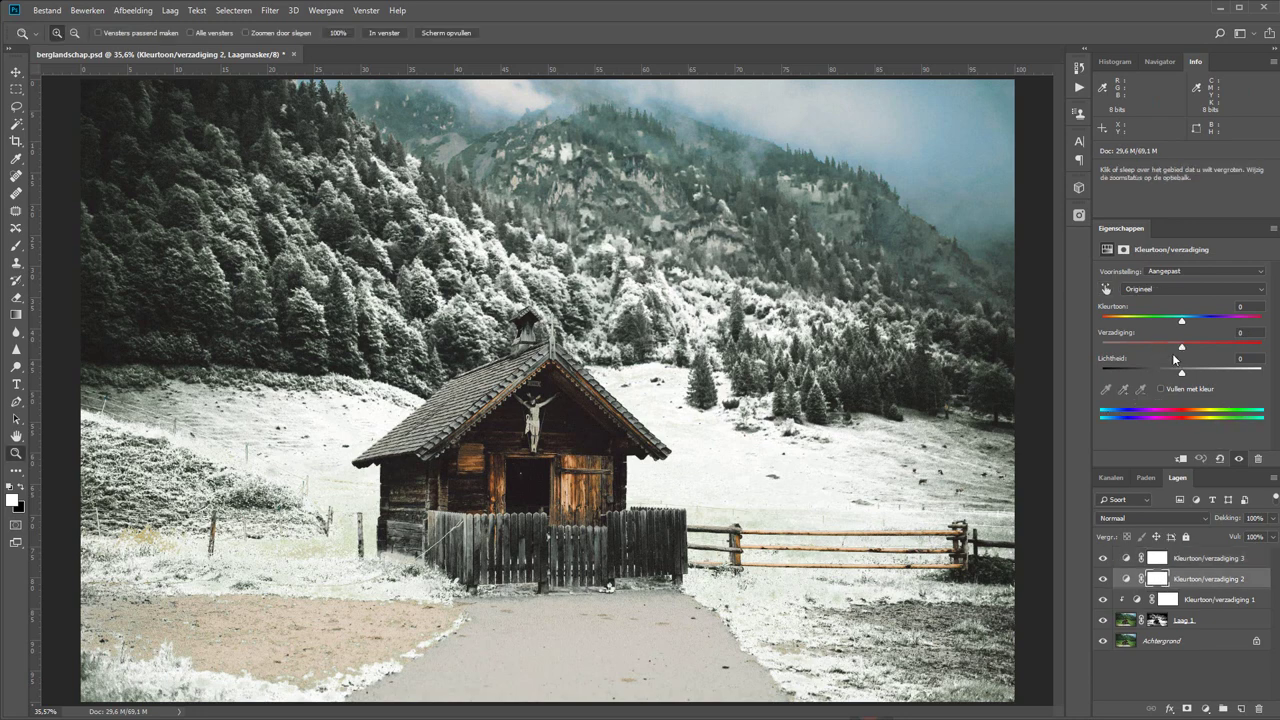
{"action": "left_click", "coordinate": [1145, 292]}
{"action": "left_click", "coordinate": [1150, 314]}
{"action": "left_click_drag", "start_coordinate": [1181, 346], "coordinate": [1152, 349]}
{"action": "key", "text": "alt+bracketright"}
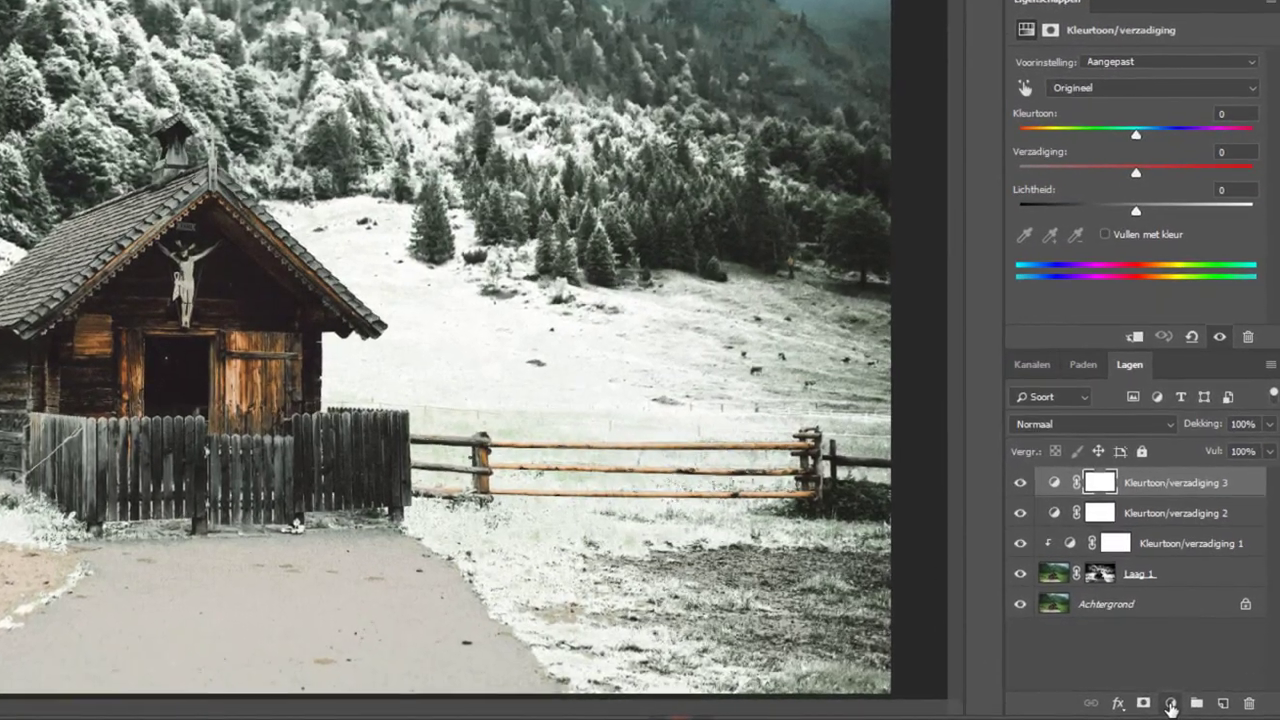
{"action": "left_click", "coordinate": [1205, 709]}
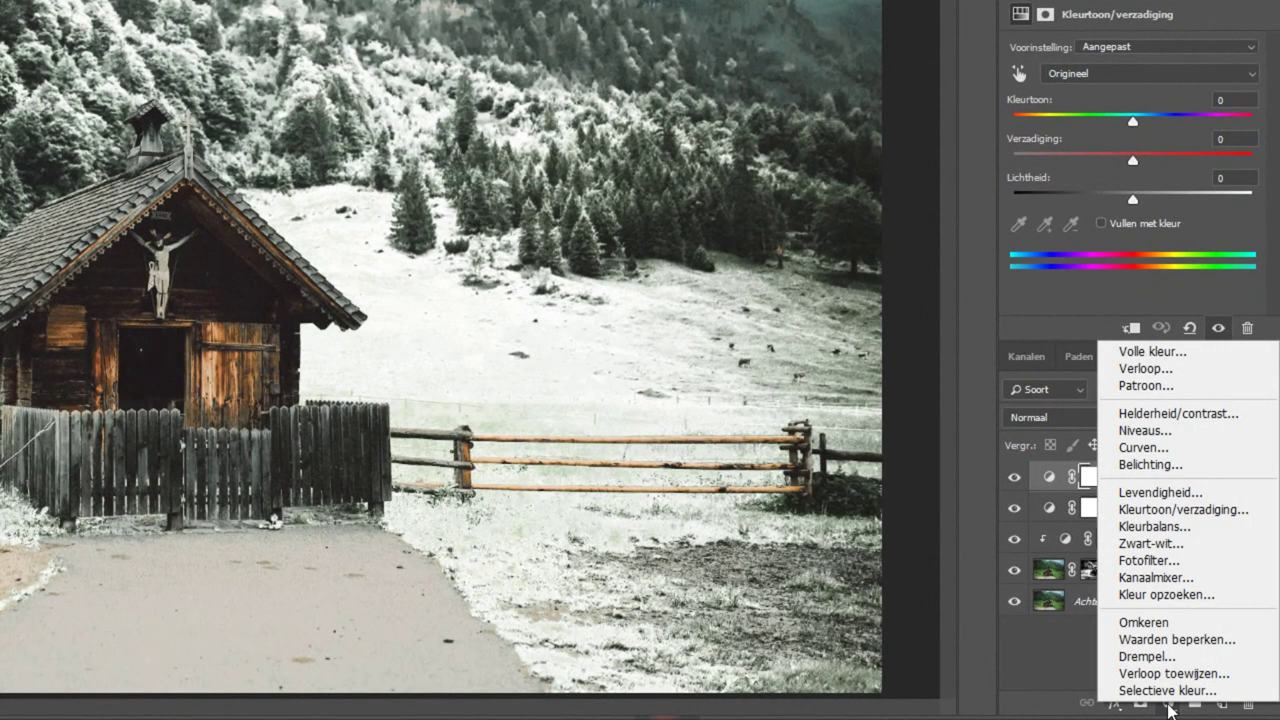
Step: Add a Photo Filter using Koel filter (80) at 29% density
{"action": "left_click", "coordinate": [1158, 561]}
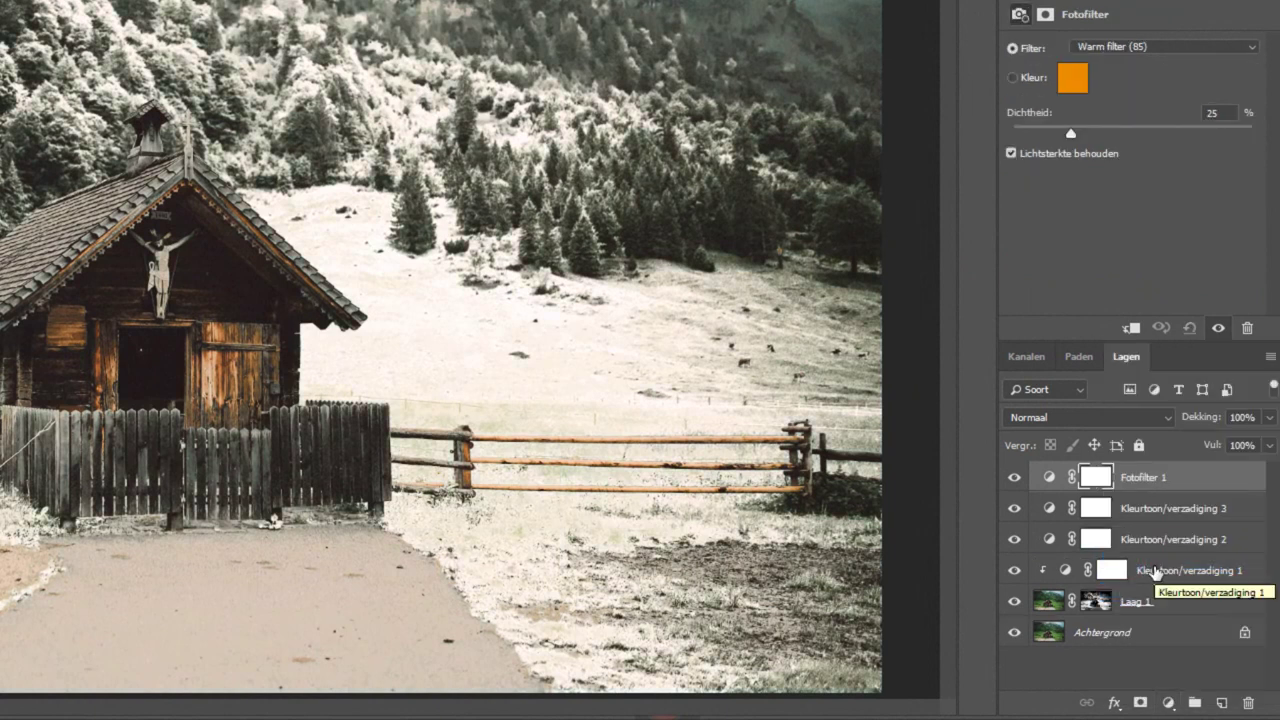
{"action": "left_click", "coordinate": [1121, 46]}
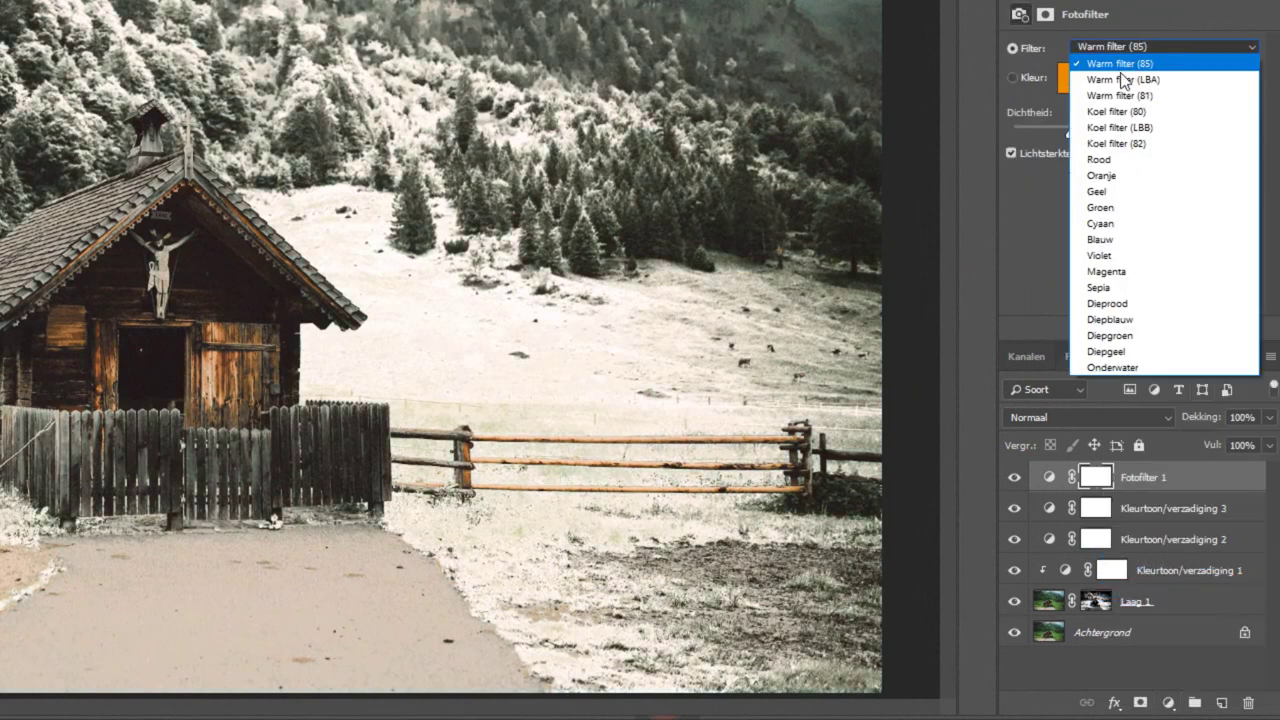
{"action": "left_click", "coordinate": [1133, 106]}
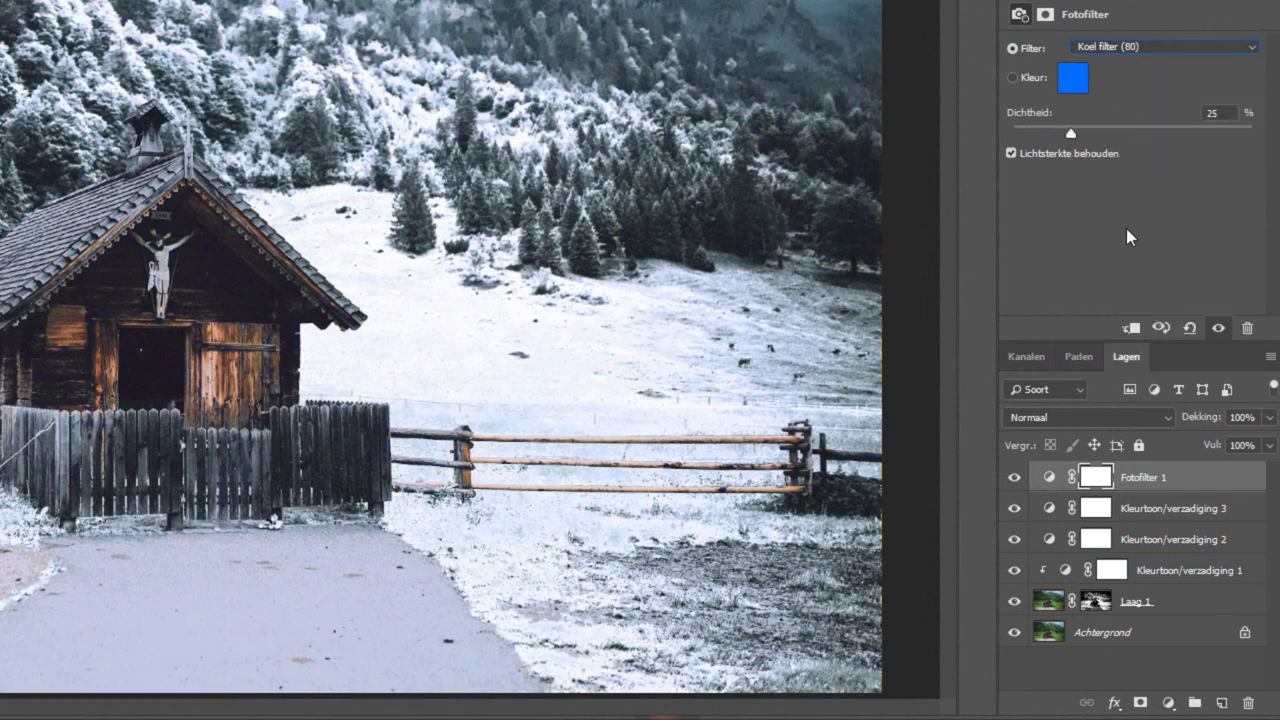
{"action": "key", "text": "Down"}
{"action": "key", "text": "Down"}
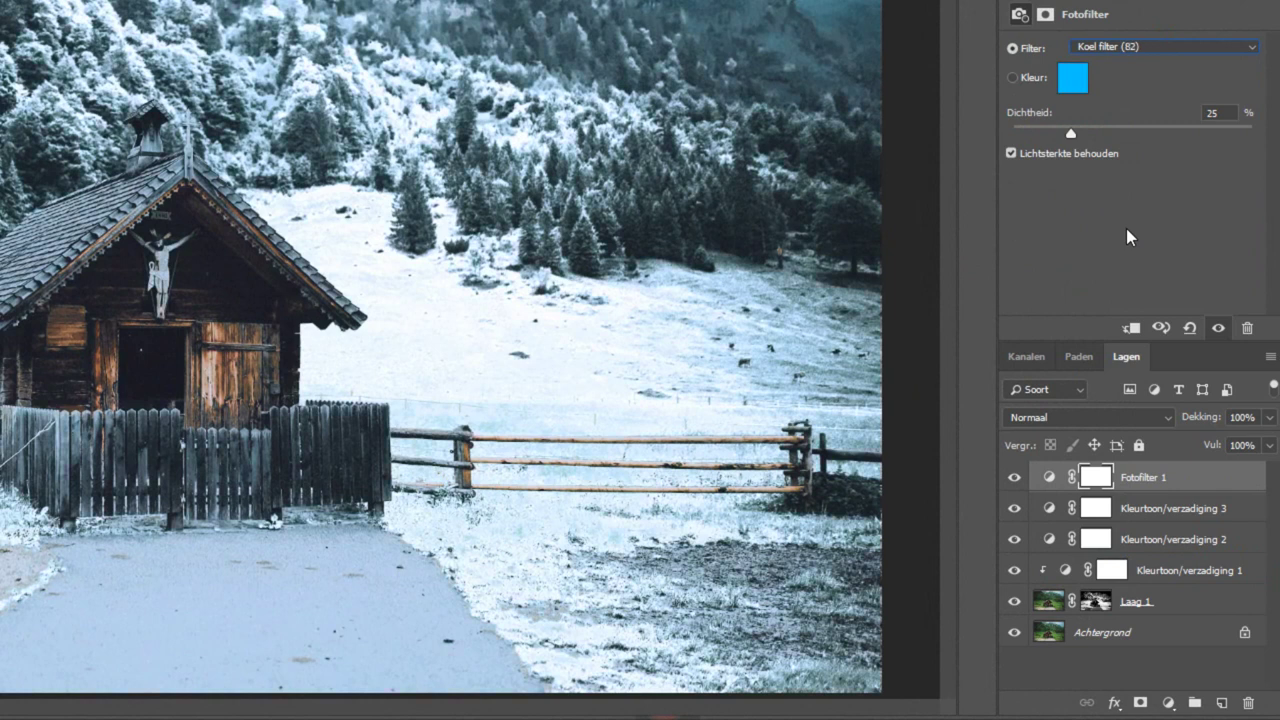
{"action": "key", "text": "Up"}
{"action": "key", "text": "Up"}
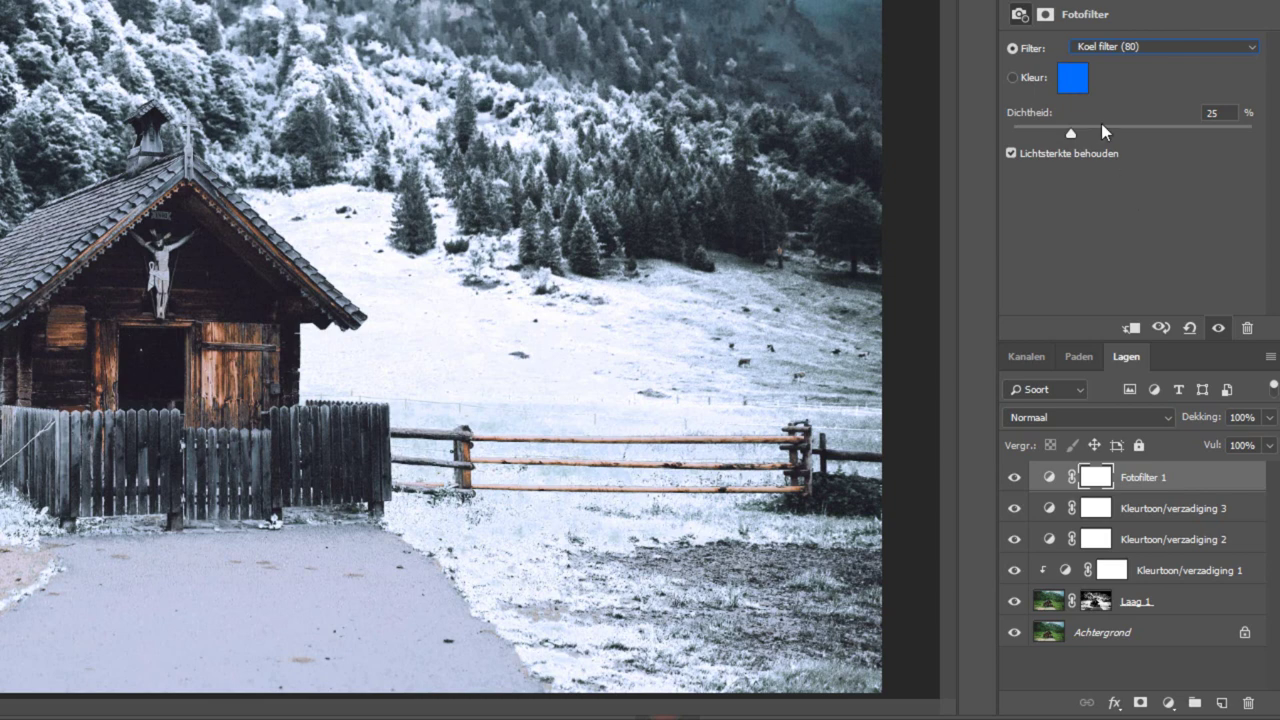
{"action": "left_click_drag", "start_coordinate": [1102, 127], "coordinate": [1128, 129]}
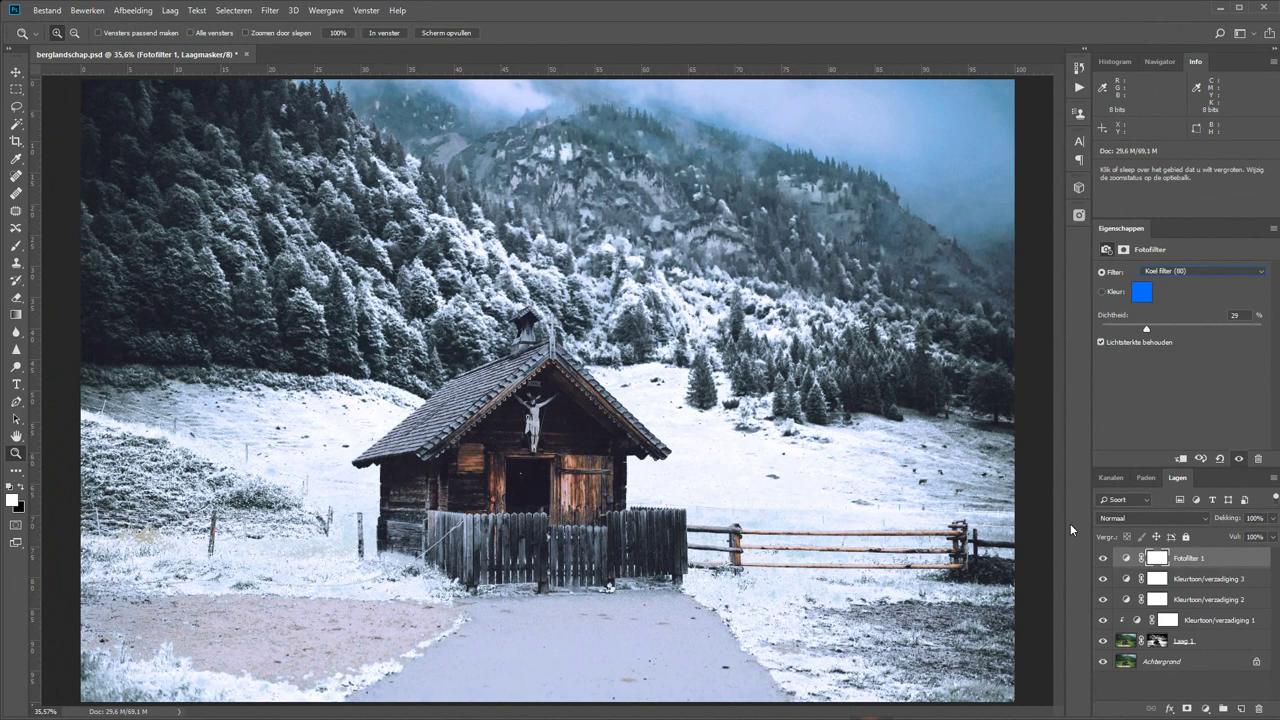
Step: Add an empty top layer named 'kleine sneeuw' and set the foreground colour to white
{"action": "left_click", "coordinate": [1241, 710]}
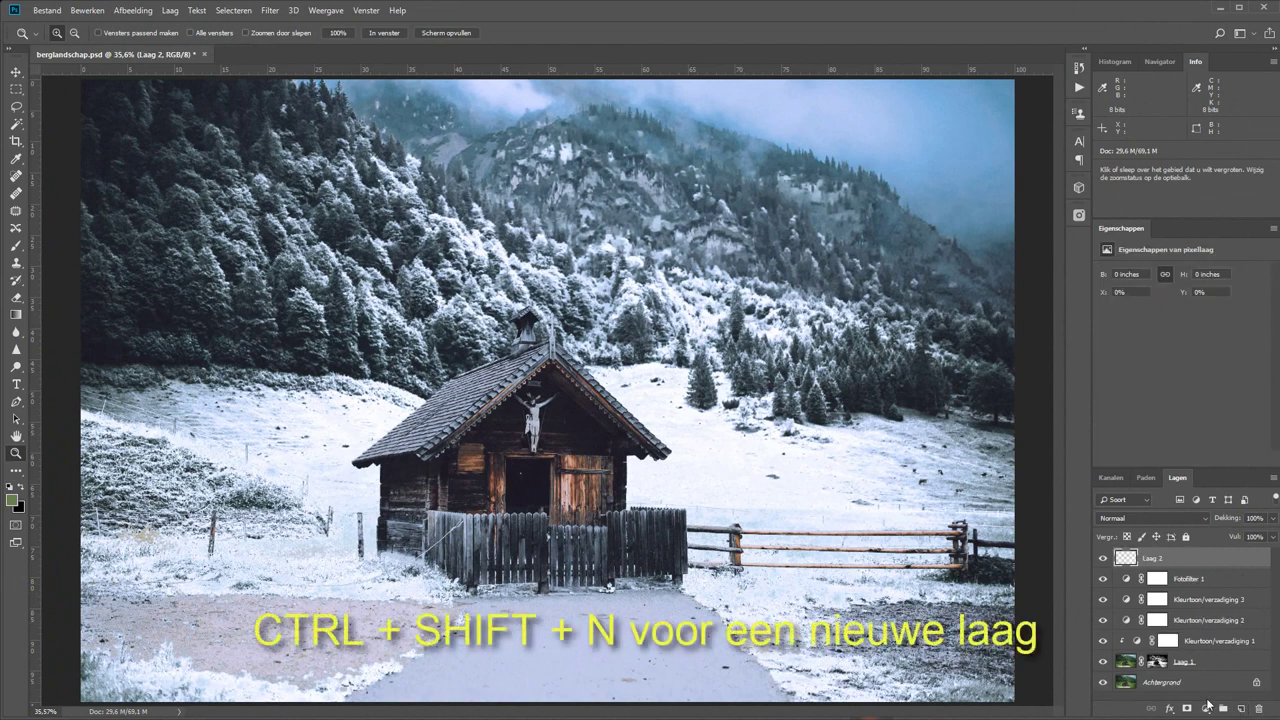
{"action": "double_click", "coordinate": [1154, 558]}
{"action": "type", "text": "k"}
{"action": "type", "text": "eeuw"}
{"action": "key", "text": "Return"}
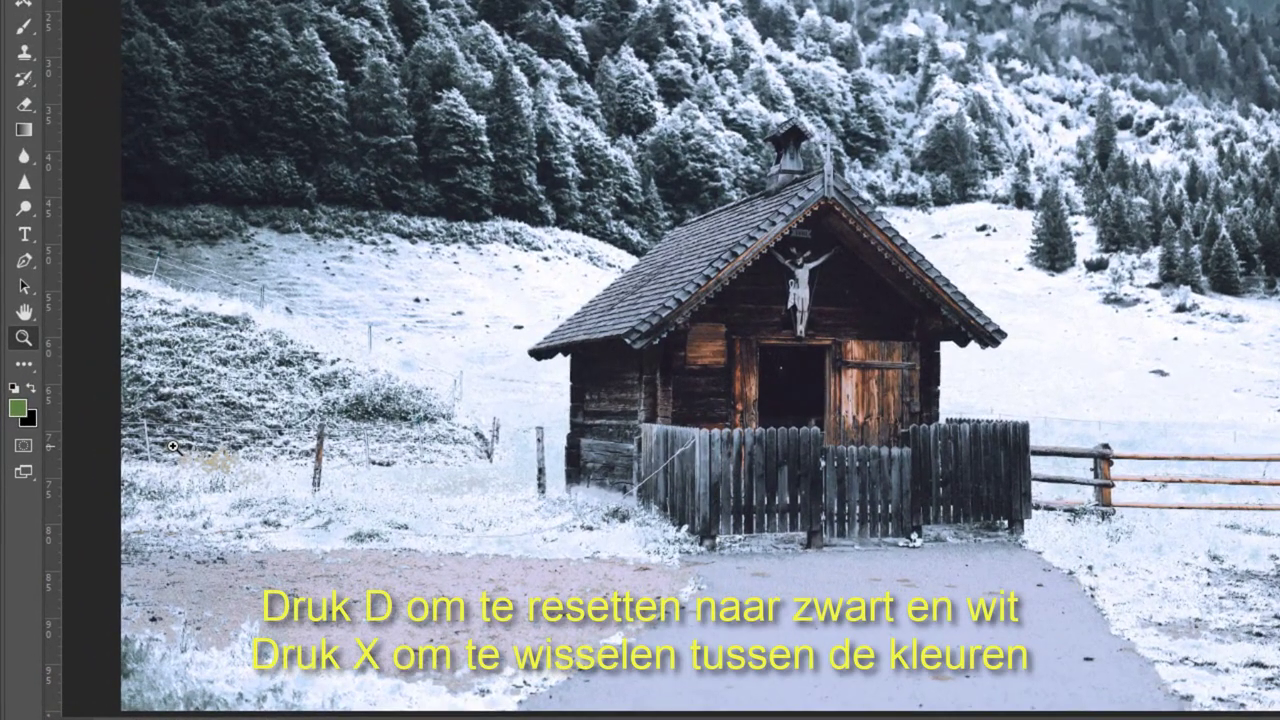
{"action": "key", "text": "d"}
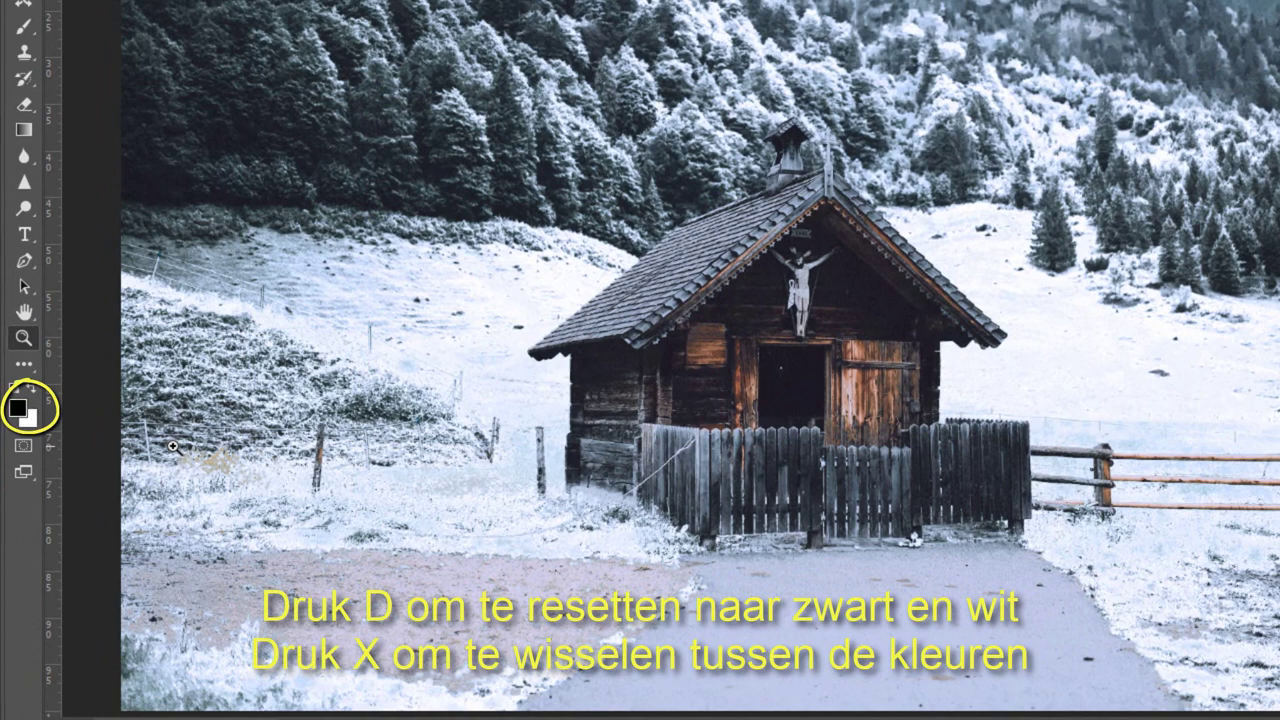
{"action": "key", "text": "x"}
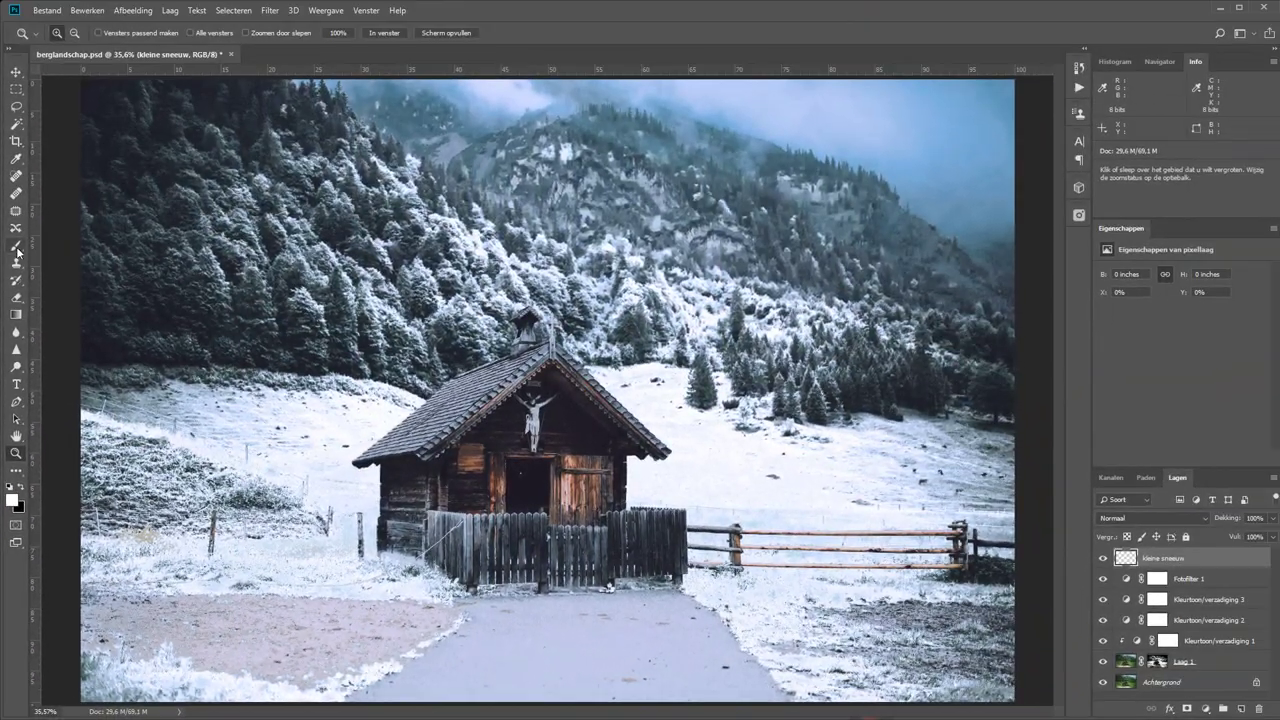
{"action": "left_click", "coordinate": [16, 248]}
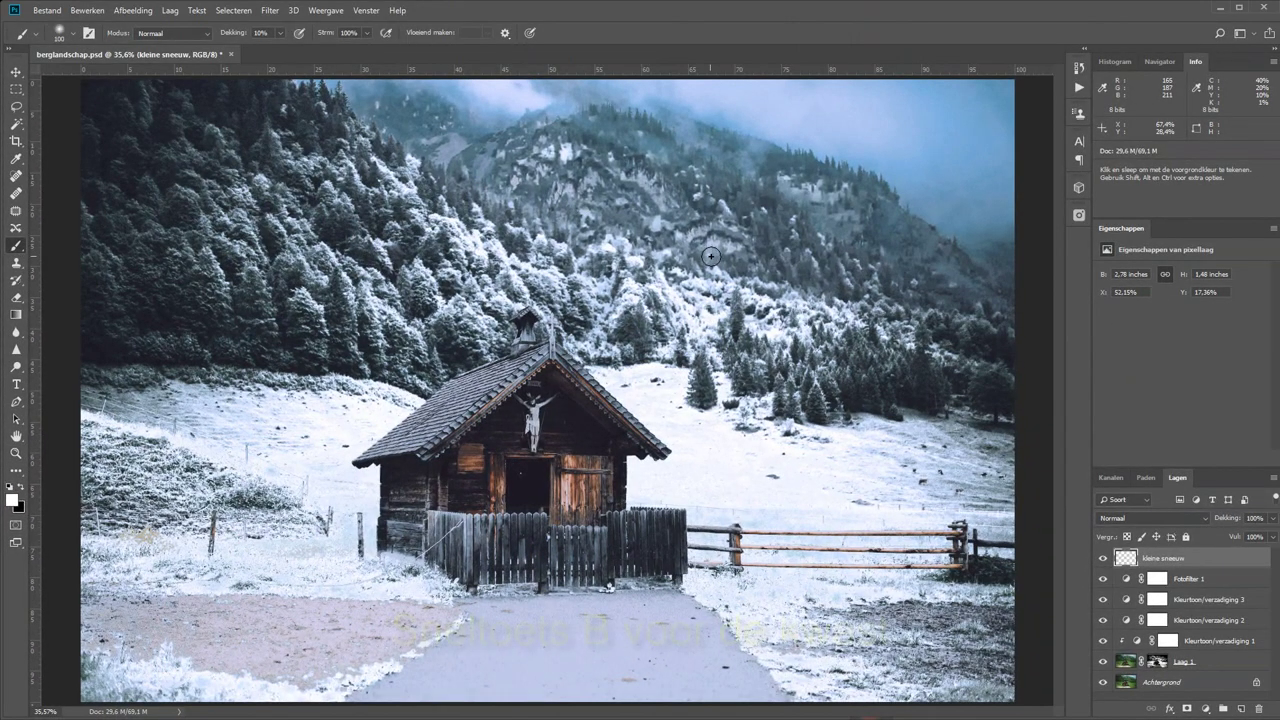
{"action": "key", "text": "0"}
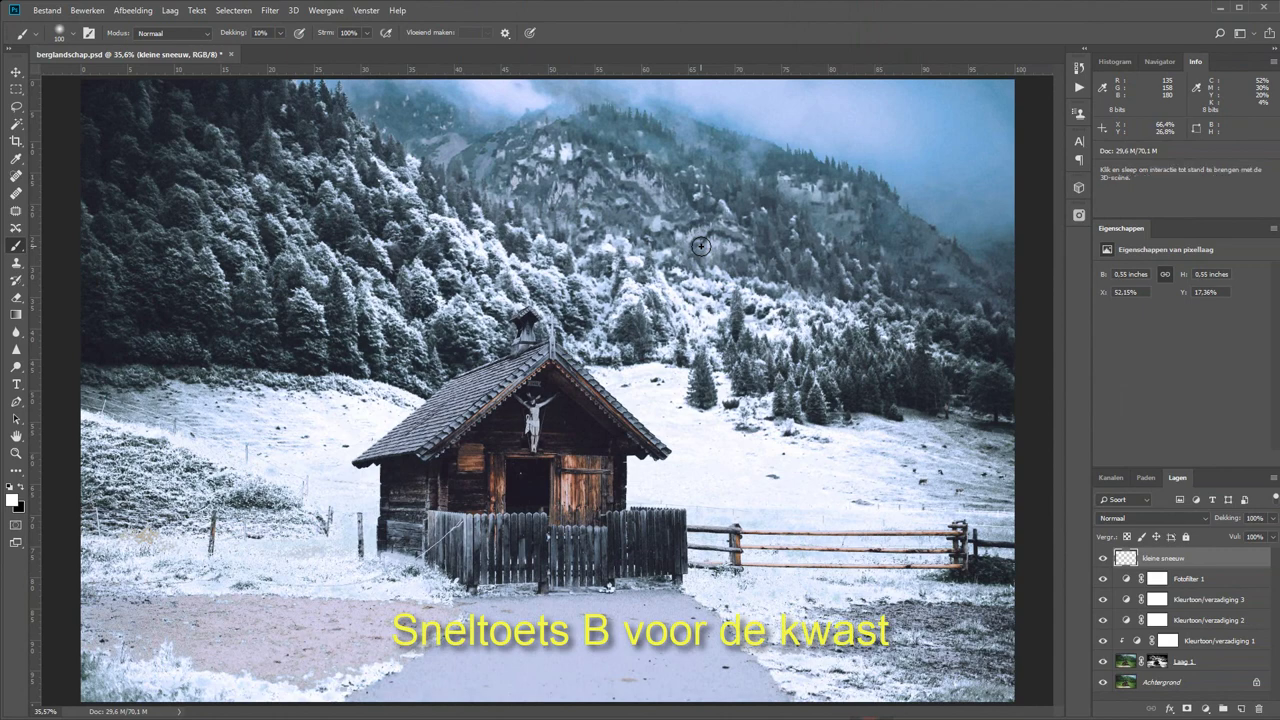
{"action": "left_click", "coordinate": [578, 197]}
{"action": "left_click", "coordinate": [736, 234]}
{"action": "left_click", "coordinate": [792, 349]}
{"action": "left_click", "coordinate": [933, 249]}
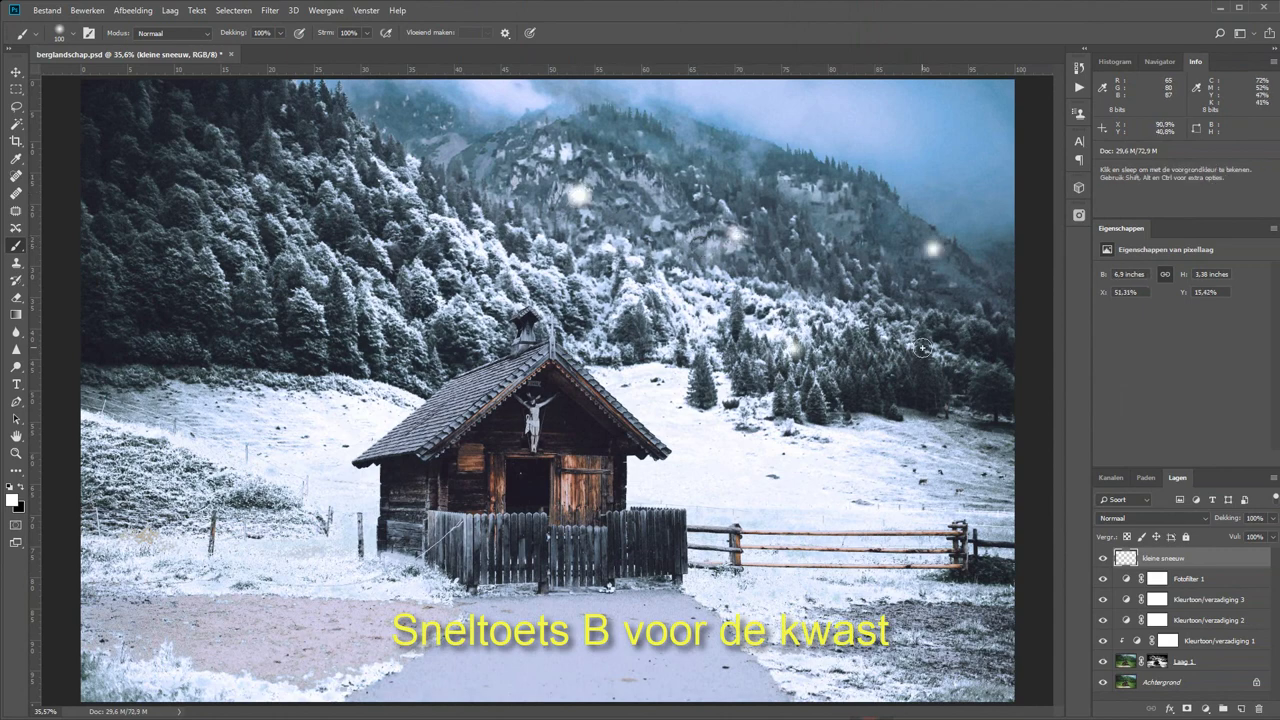
{"action": "left_click", "coordinate": [872, 134]}
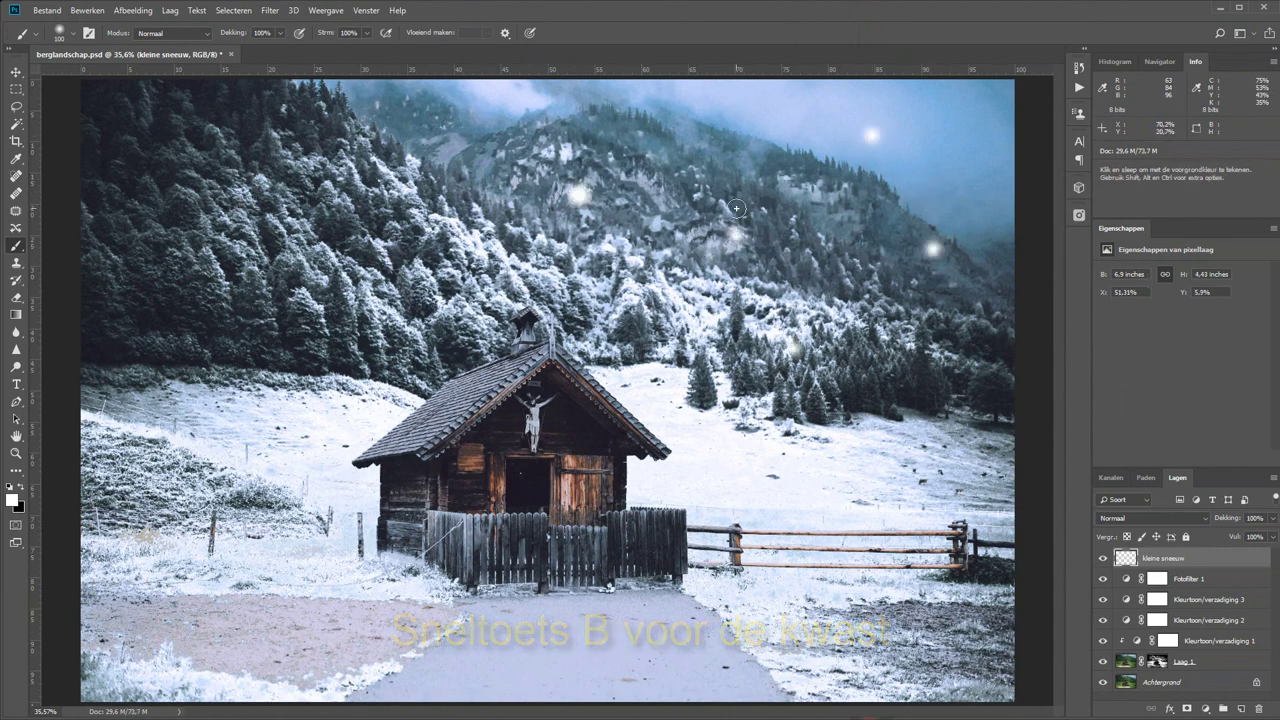
{"action": "key", "text": "ctrl+alt+z"}
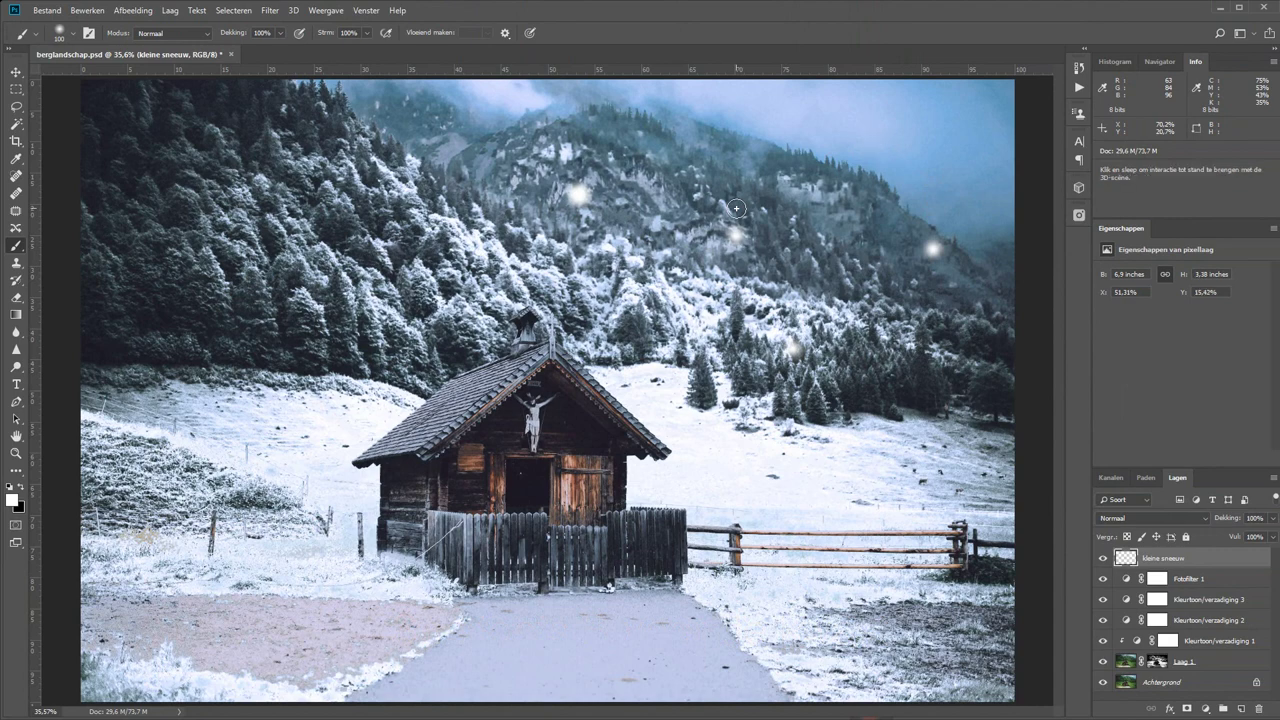
{"action": "key", "text": "ctrl+alt+z"}
{"action": "key", "text": "ctrl+alt+z"}
{"action": "key", "text": "ctrl+alt+z"}
{"action": "key", "text": "ctrl+alt+z"}
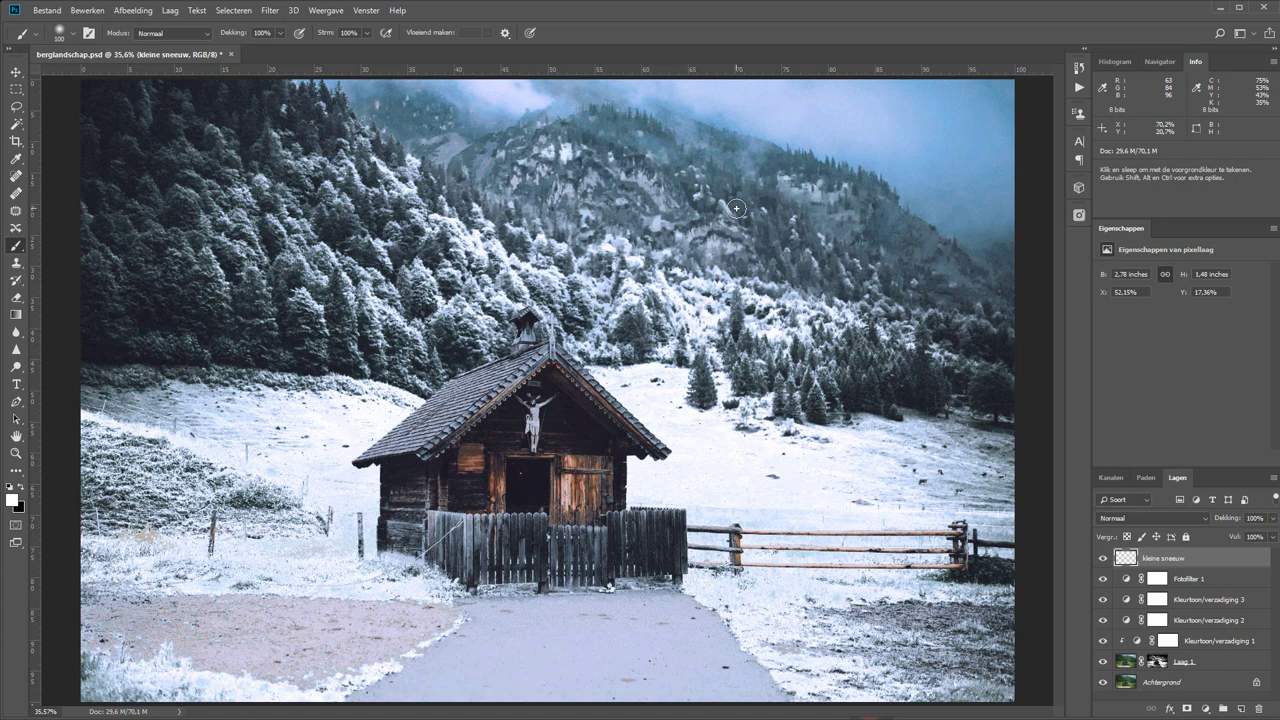
Step: Set the soft 100 px brush spacing to 146% in Brush Settings, undoing the test strokes
{"action": "left_click", "coordinate": [327, 11]}
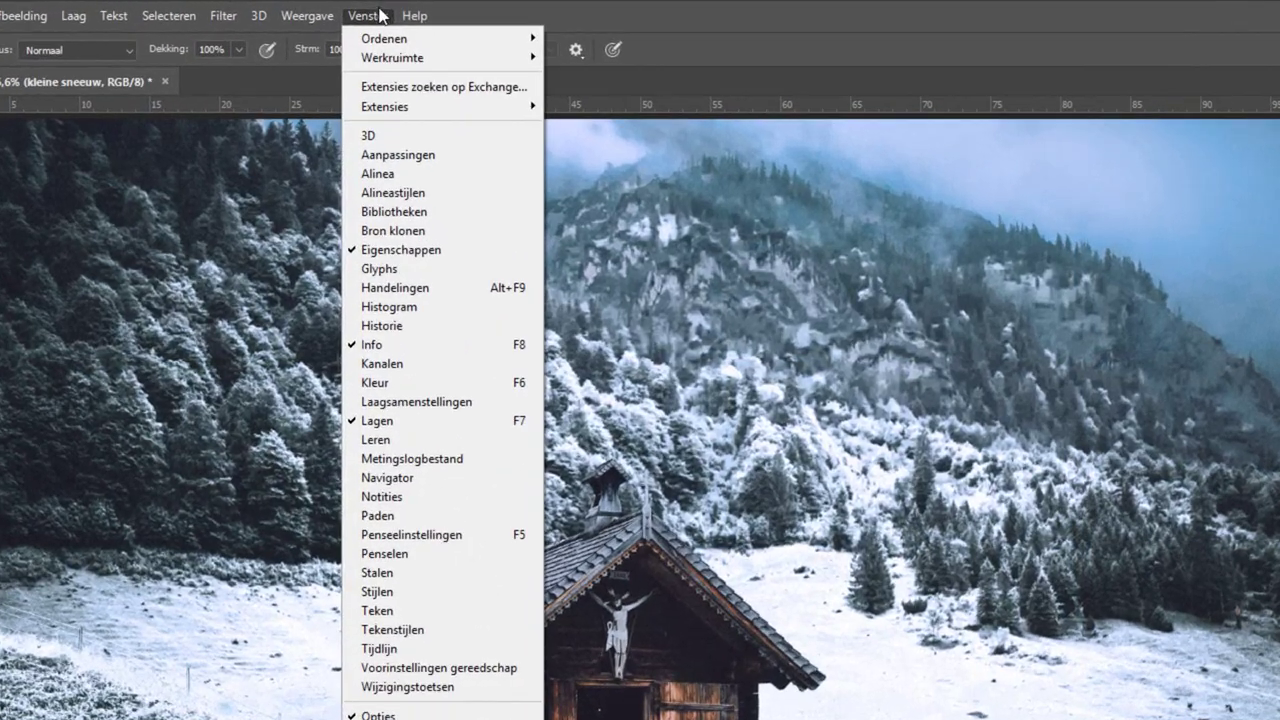
{"action": "left_click", "coordinate": [455, 548]}
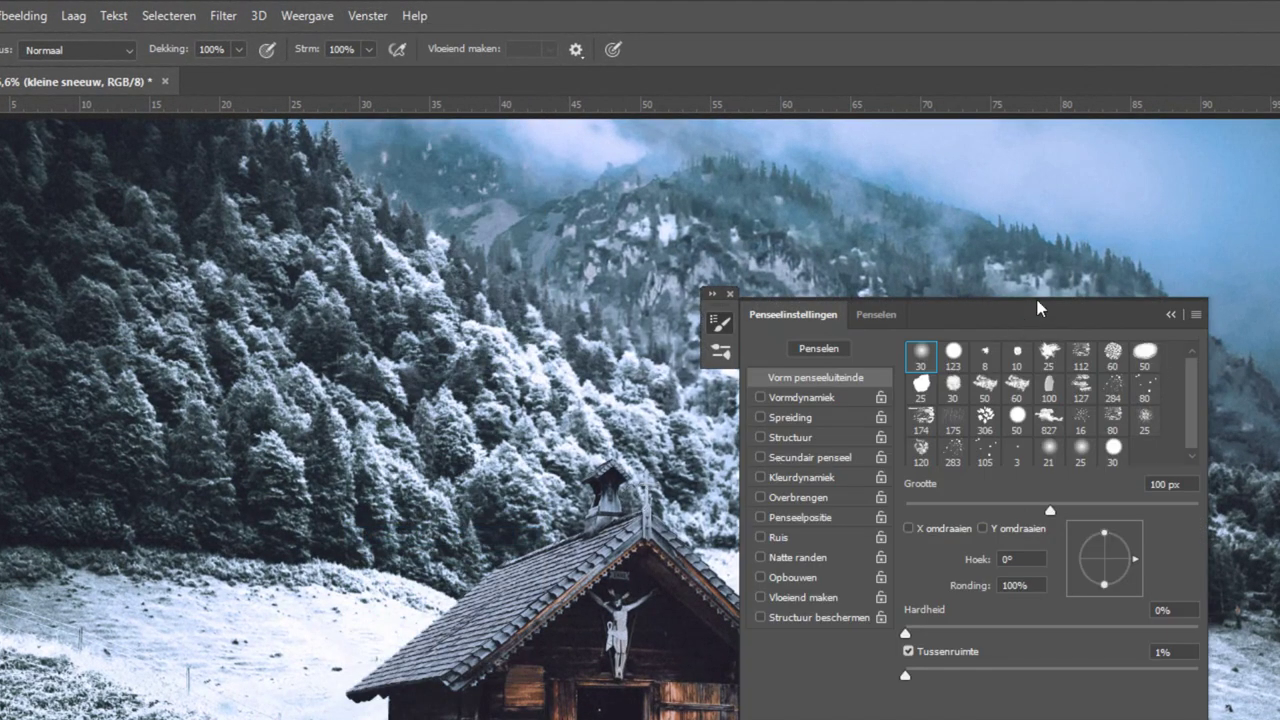
{"action": "left_click_drag", "start_coordinate": [1037, 308], "coordinate": [1150, 140]}
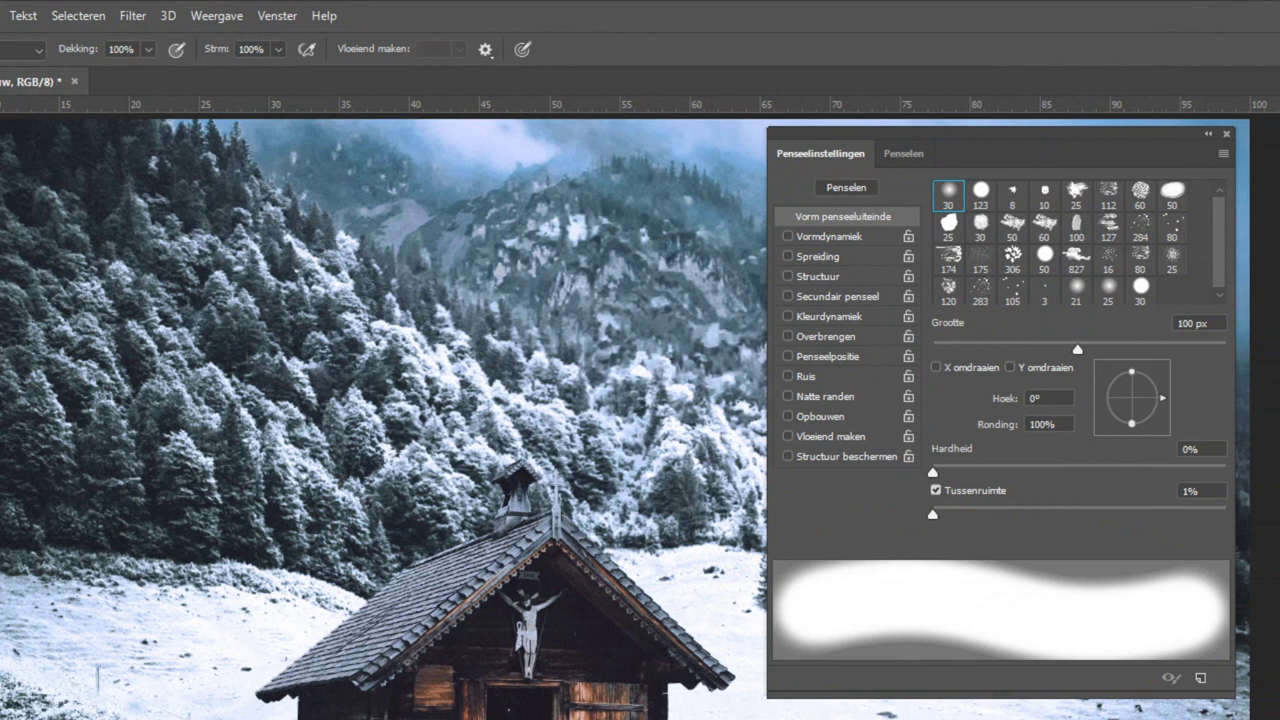
{"action": "mouse_move", "coordinate": [5, 270]}
{"action": "left_mouse_down"}
{"action": "mouse_move", "coordinate": [521, 487]}
{"action": "mouse_move", "coordinate": [552, 487]}
{"action": "left_mouse_up"}
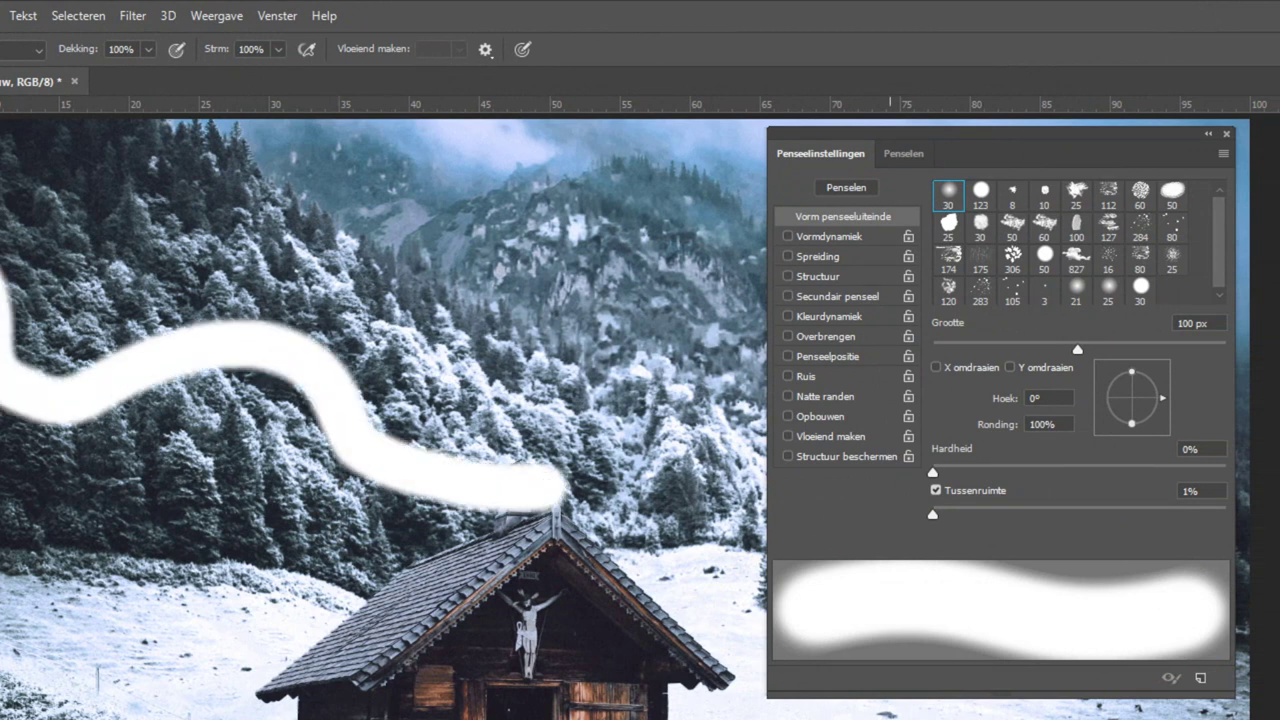
{"action": "key", "text": "ctrl+z"}
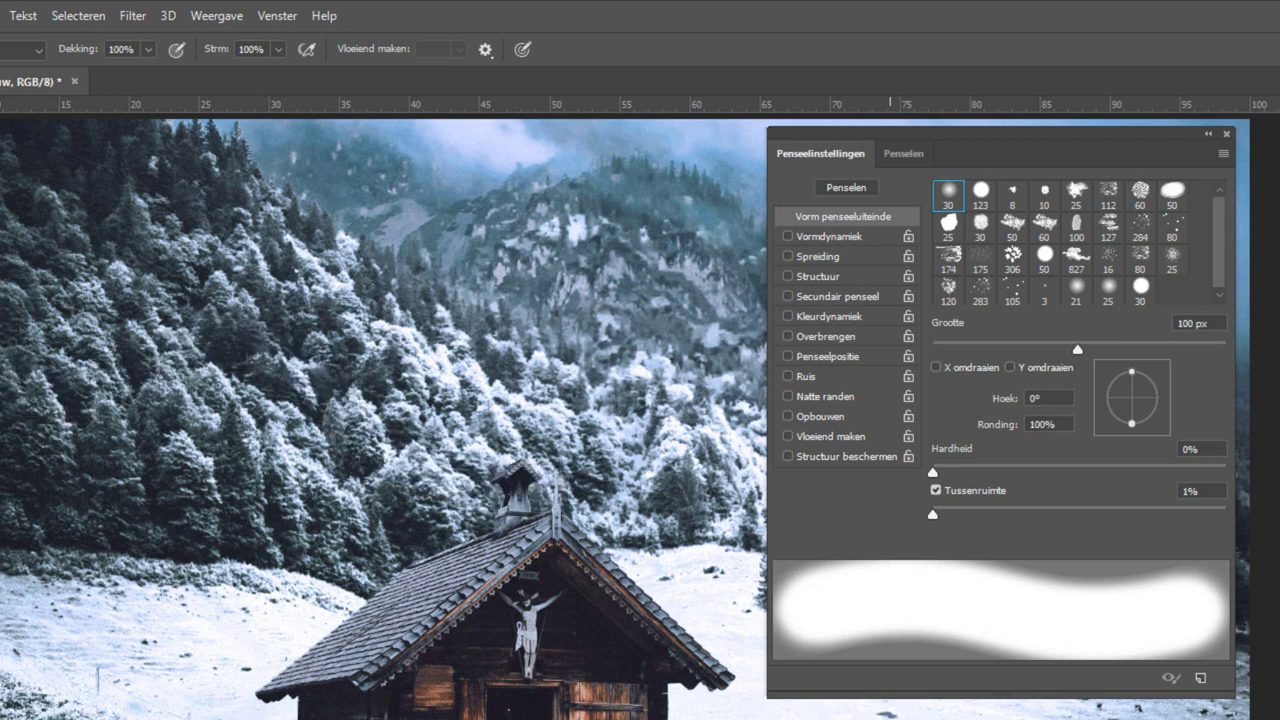
{"action": "left_click_drag", "start_coordinate": [933, 514], "coordinate": [1118, 540]}
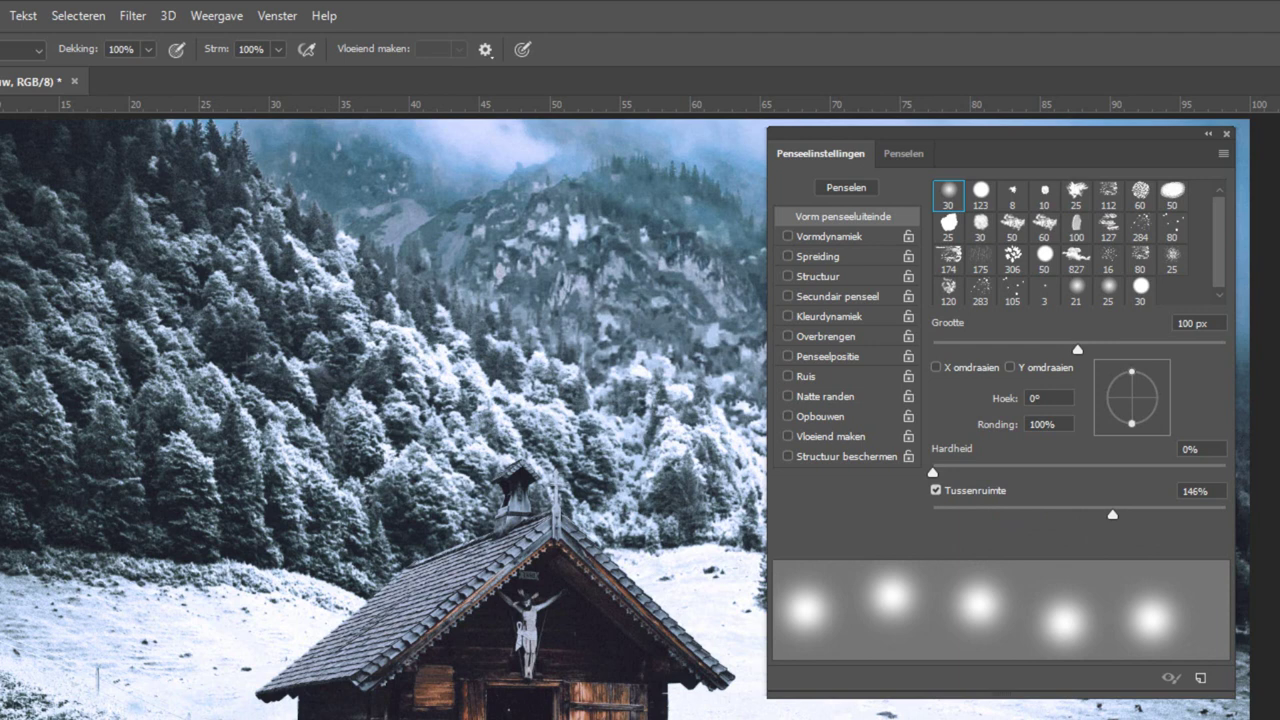
{"action": "mouse_move", "coordinate": [2, 305]}
{"action": "left_mouse_down"}
{"action": "mouse_move", "coordinate": [15, 360]}
{"action": "mouse_move", "coordinate": [105, 437]}
{"action": "mouse_move", "coordinate": [255, 412]}
{"action": "mouse_move", "coordinate": [415, 410]}
{"action": "left_mouse_up"}
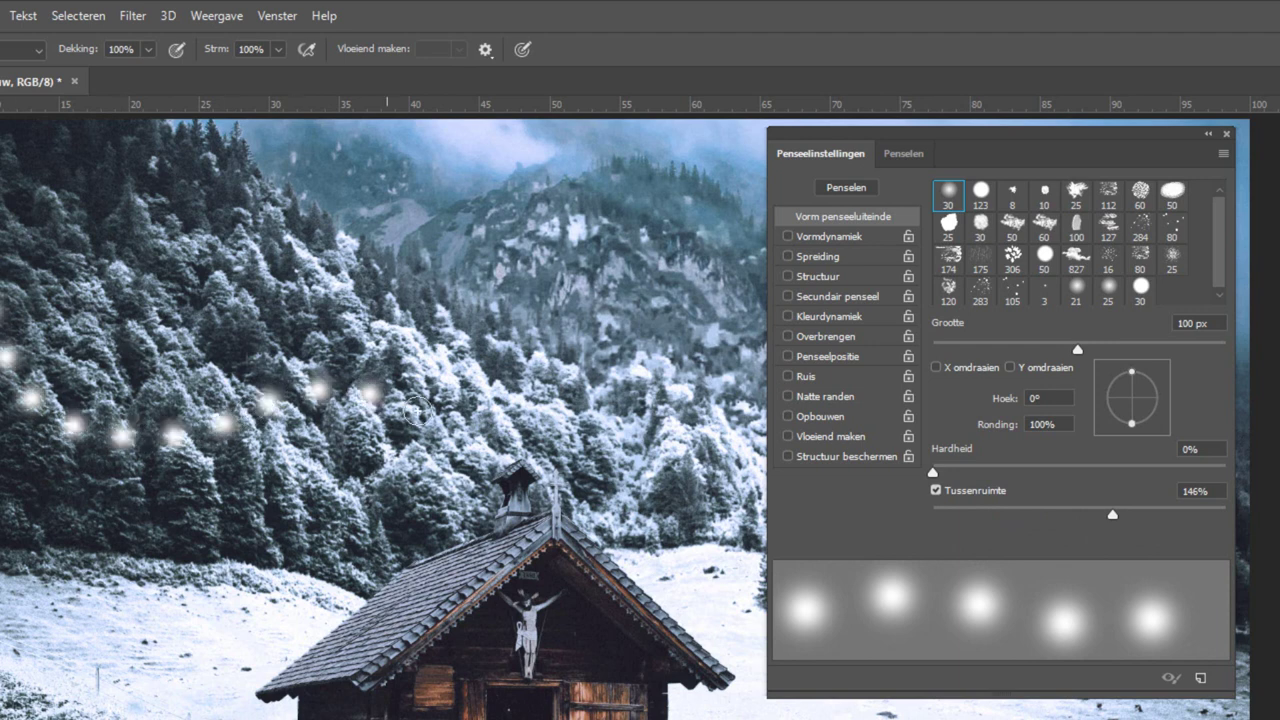
{"action": "key", "text": "ctrl+z"}
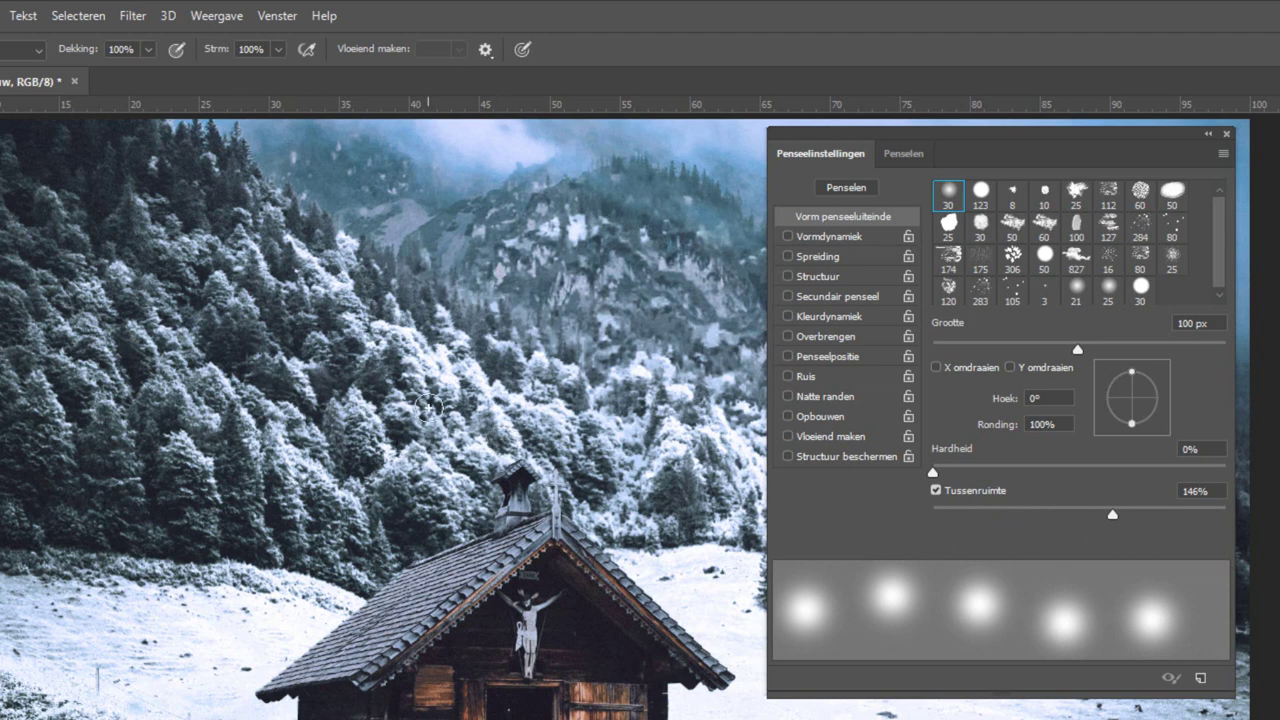
Step: Turn on Shape Dynamics with 72% size jitter plus angle and roundness jitter
{"action": "left_click", "coordinate": [811, 243]}
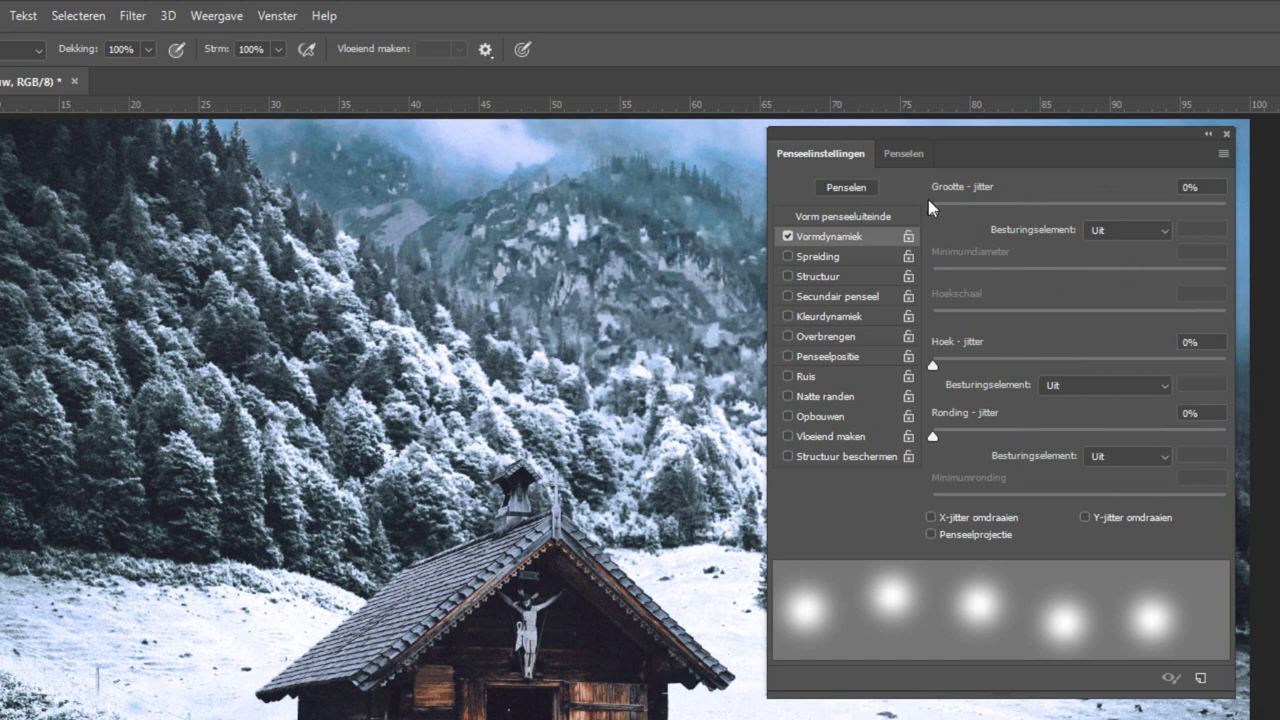
{"action": "left_click_drag", "start_coordinate": [933, 210], "coordinate": [1172, 228]}
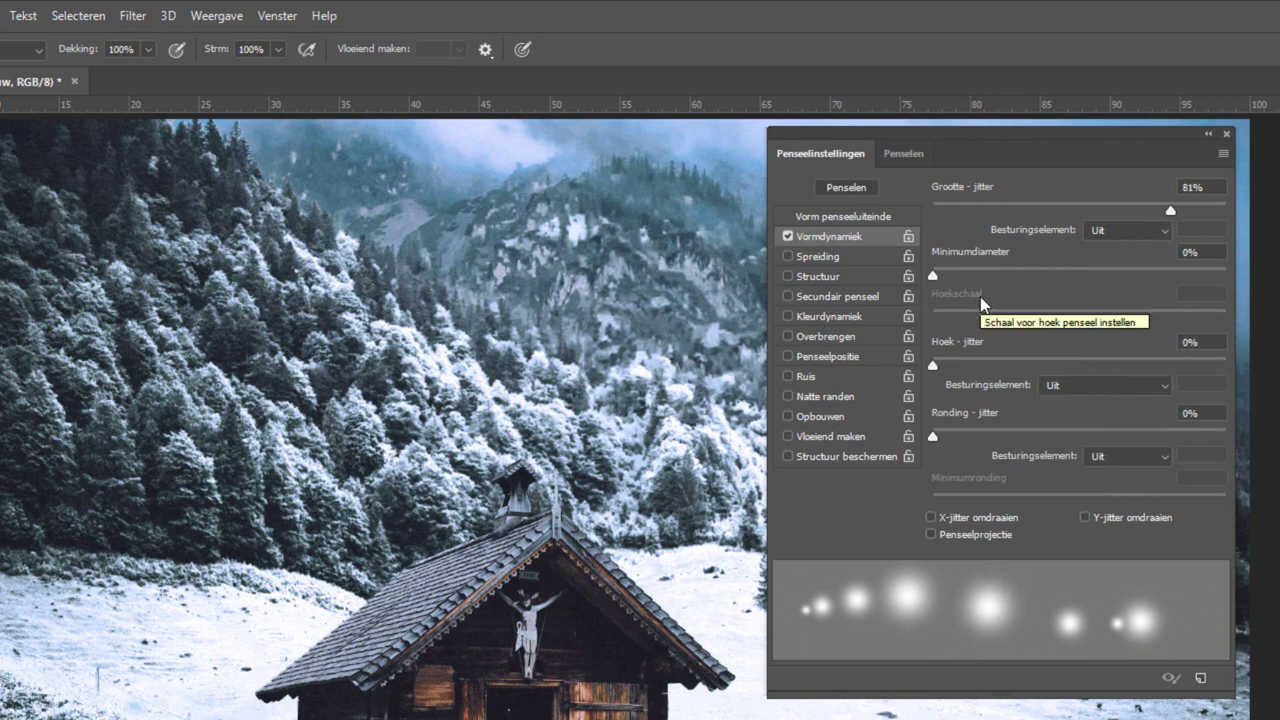
{"action": "left_click_drag", "start_coordinate": [933, 365], "coordinate": [1080, 366]}
{"action": "left_click_drag", "start_coordinate": [933, 437], "coordinate": [993, 437]}
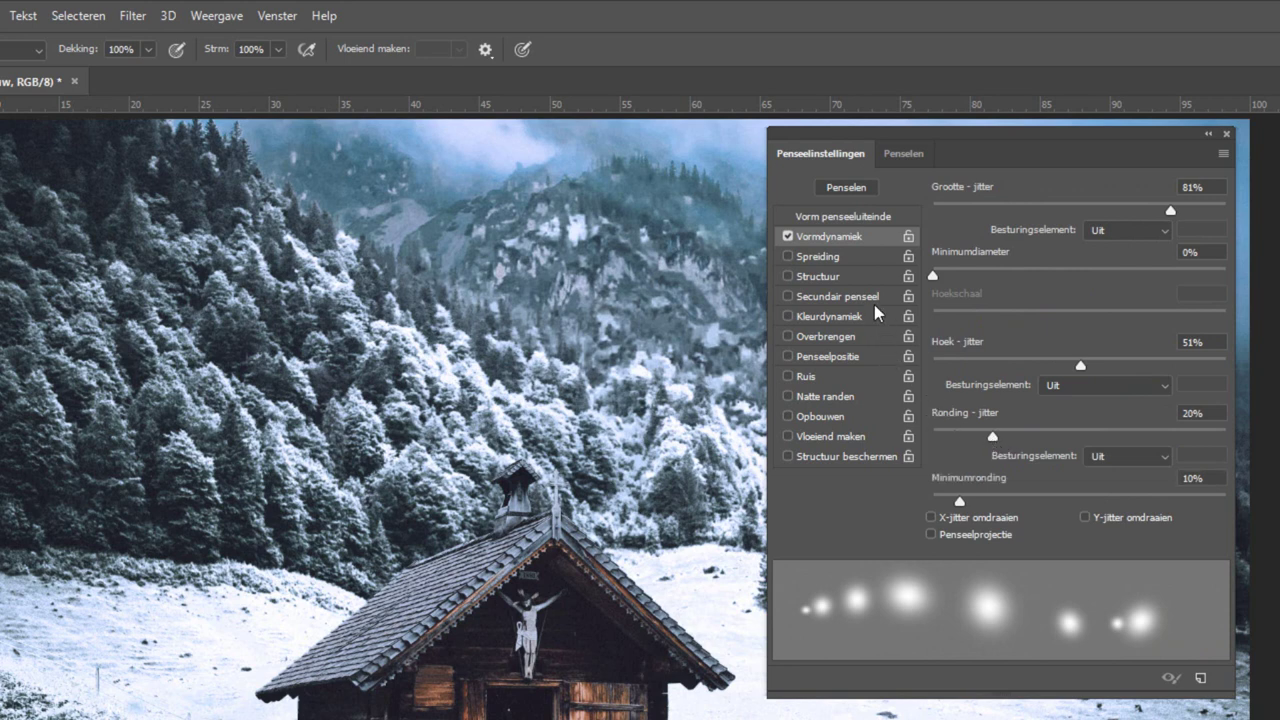
Step: Turn on Scattering and spread the dabs to 840%, undoing a test stroke
{"action": "left_click", "coordinate": [868, 262]}
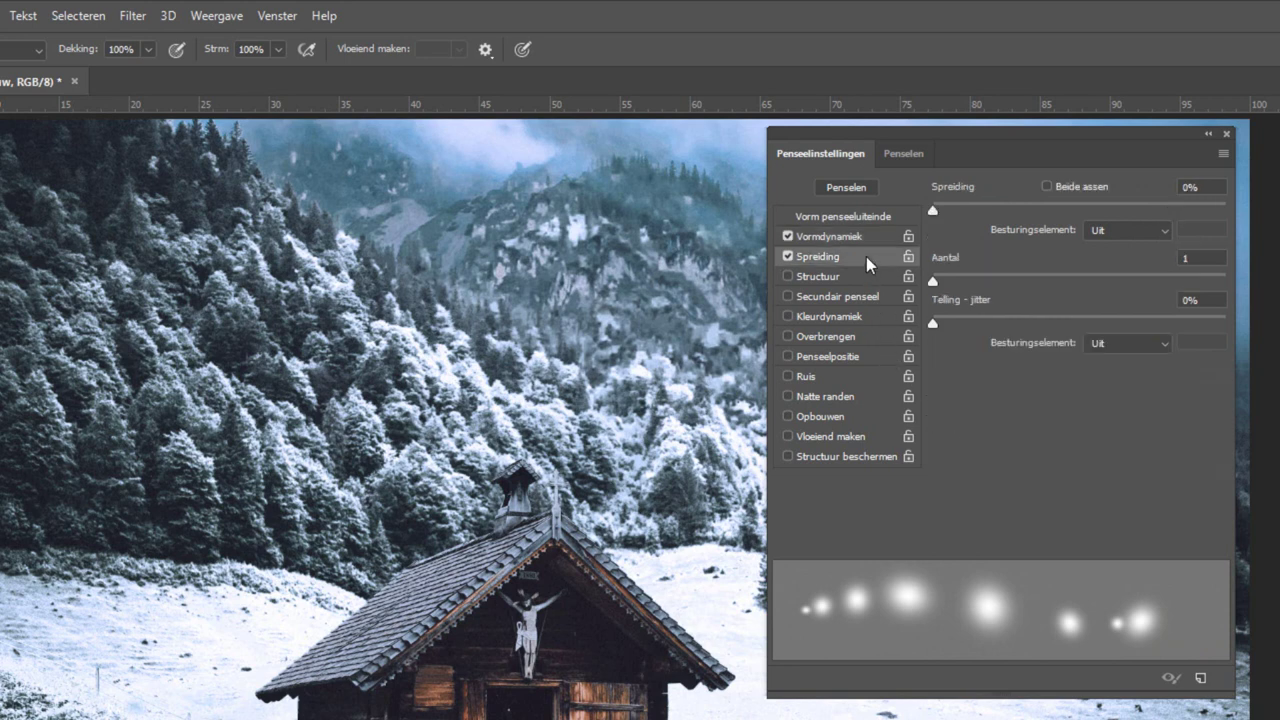
{"action": "left_click", "coordinate": [937, 211]}
{"action": "mouse_move", "coordinate": [937, 211]}
{"action": "left_mouse_down"}
{"action": "mouse_move", "coordinate": [1126, 231]}
{"action": "mouse_move", "coordinate": [1134, 211]}
{"action": "left_mouse_up"}
{"action": "mouse_move", "coordinate": [10, 320]}
{"action": "left_mouse_down"}
{"action": "mouse_move", "coordinate": [522, 353]}
{"action": "mouse_move", "coordinate": [58, 174]}
{"action": "mouse_move", "coordinate": [5, 178]}
{"action": "left_mouse_up"}
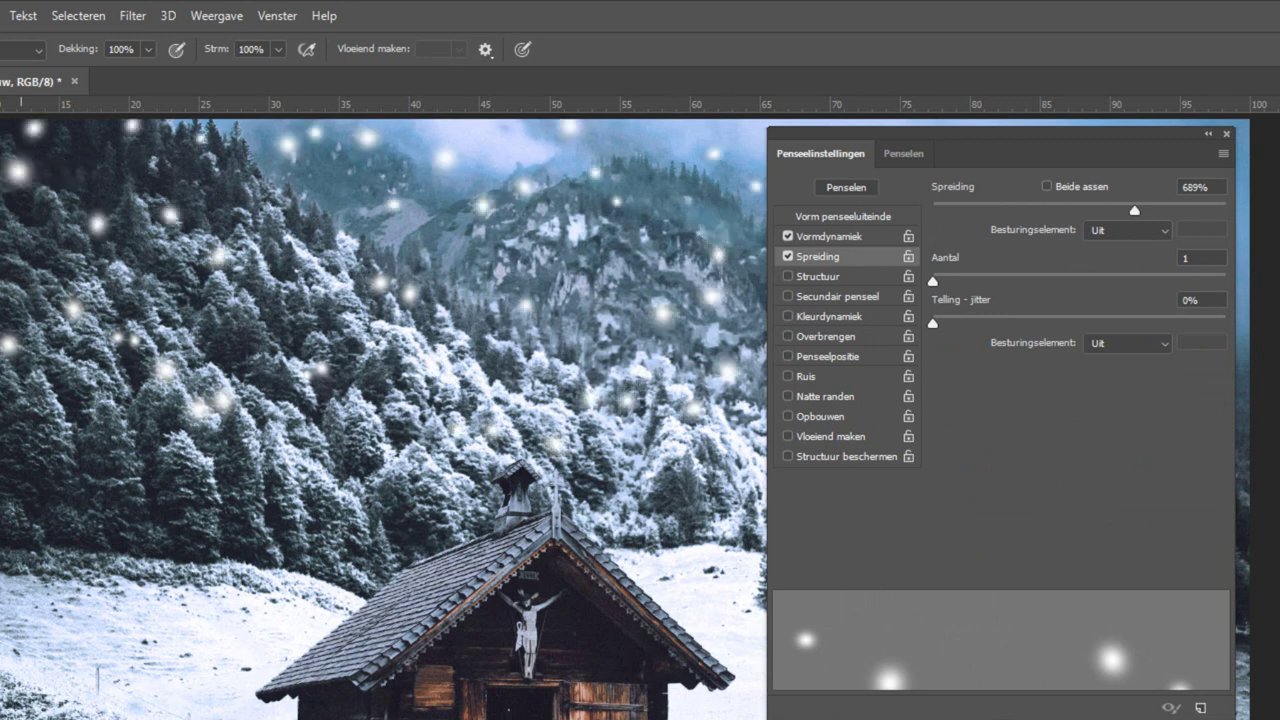
{"action": "key", "text": "ctrl+z"}
{"action": "left_click", "coordinate": [829, 240]}
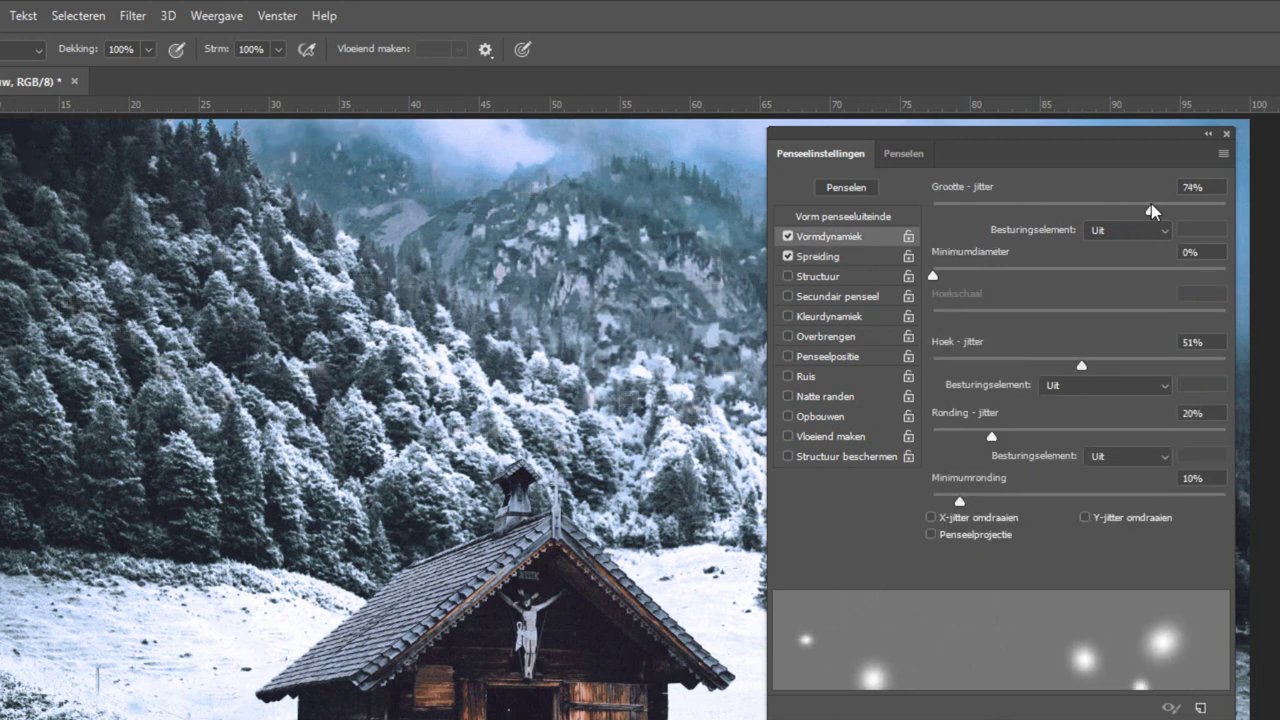
{"action": "left_click", "coordinate": [817, 256]}
{"action": "left_click_drag", "start_coordinate": [1146, 210], "coordinate": [1179, 210]}
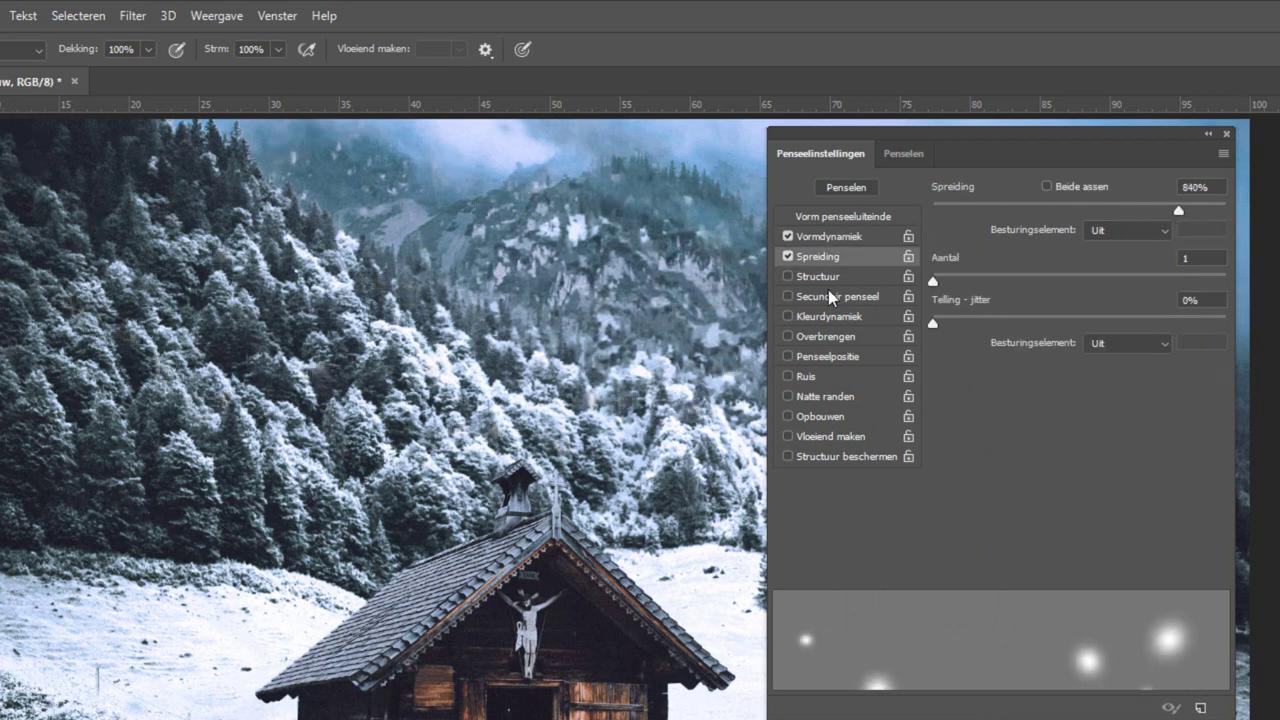
{"action": "left_click", "coordinate": [788, 437]}
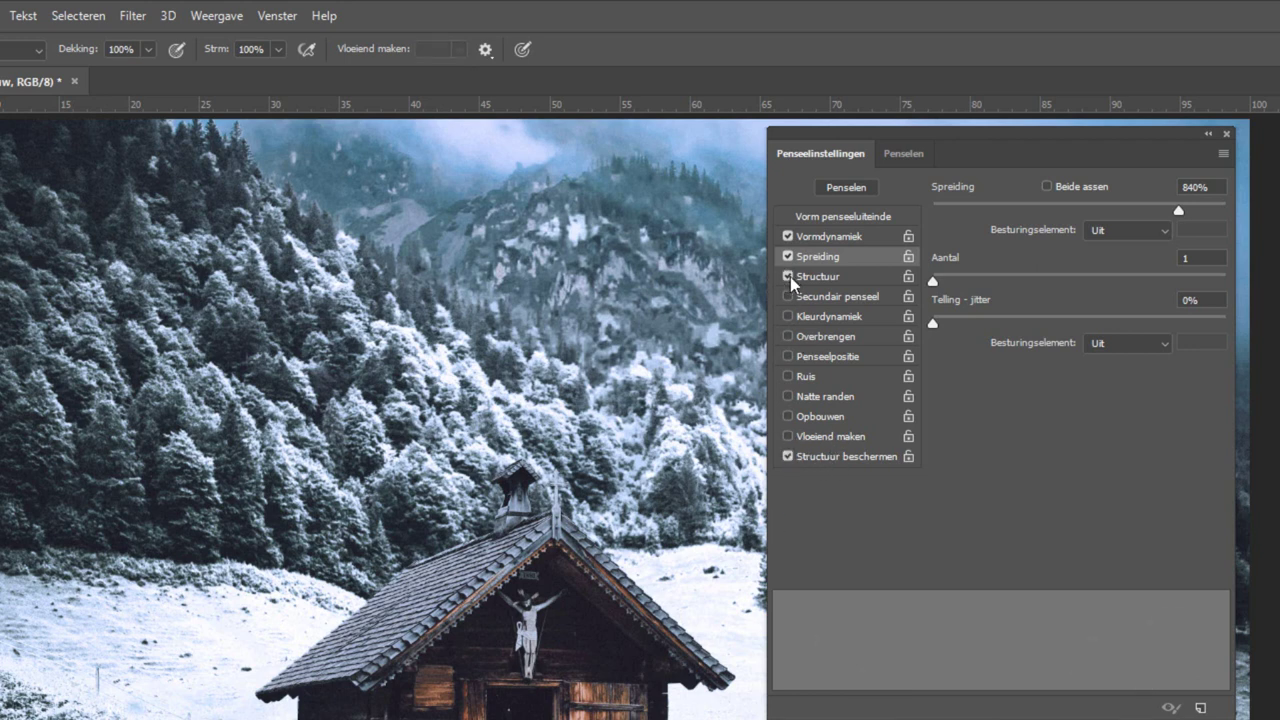
Step: Raise minimum roundness, add 76% count jitter, and collapse the Brush Settings panel
{"action": "left_click", "coordinate": [841, 237]}
{"action": "left_click_drag", "start_coordinate": [959, 501], "coordinate": [1062, 501]}
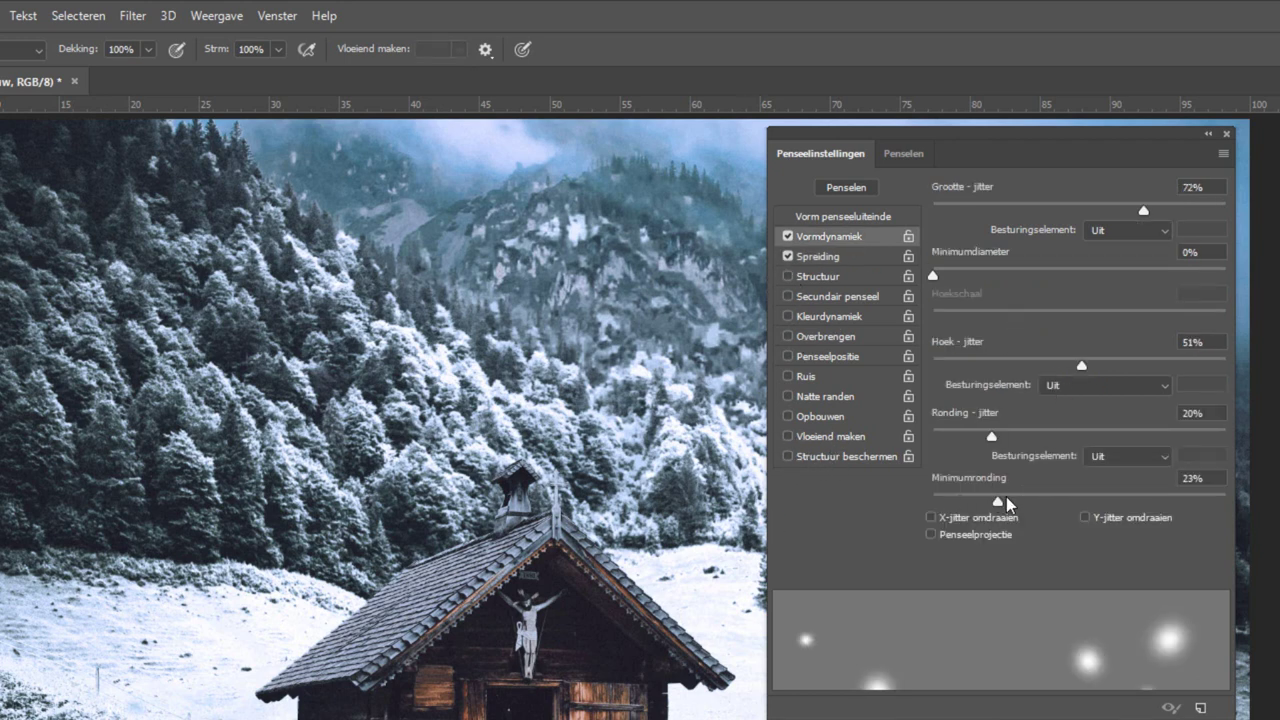
{"action": "left_click", "coordinate": [850, 262]}
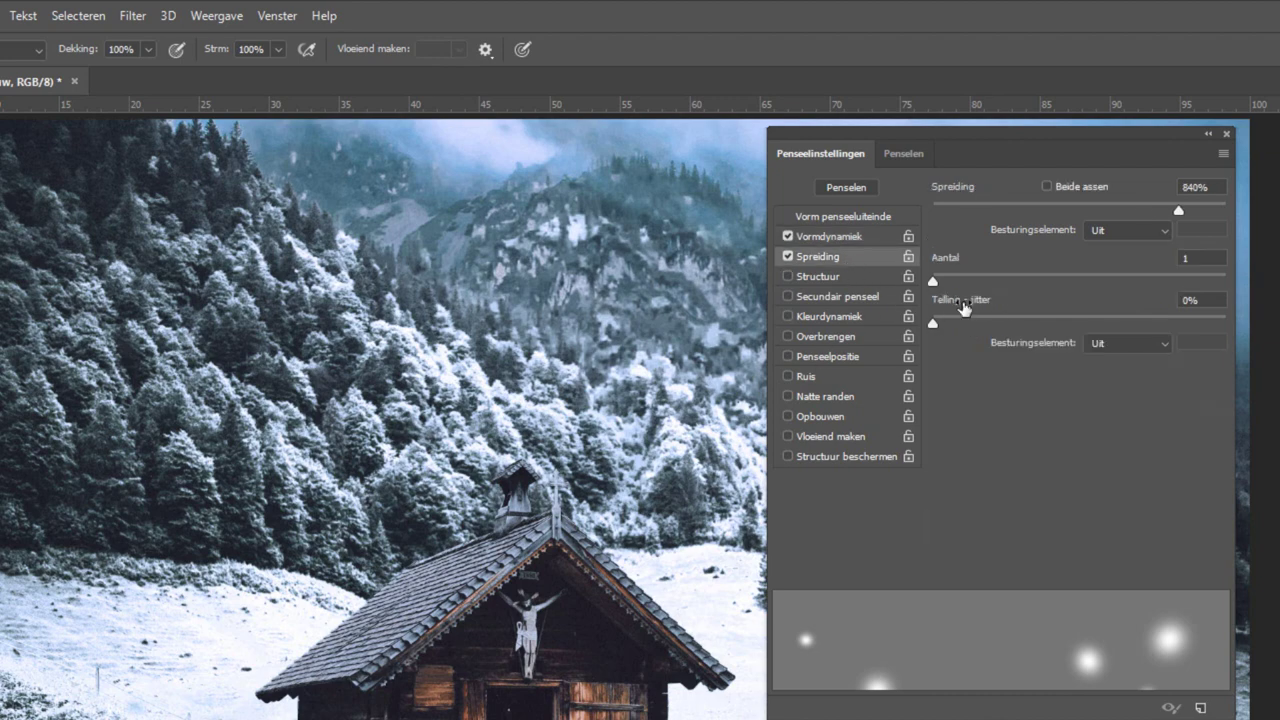
{"action": "left_click_drag", "start_coordinate": [960, 320], "coordinate": [1140, 326]}
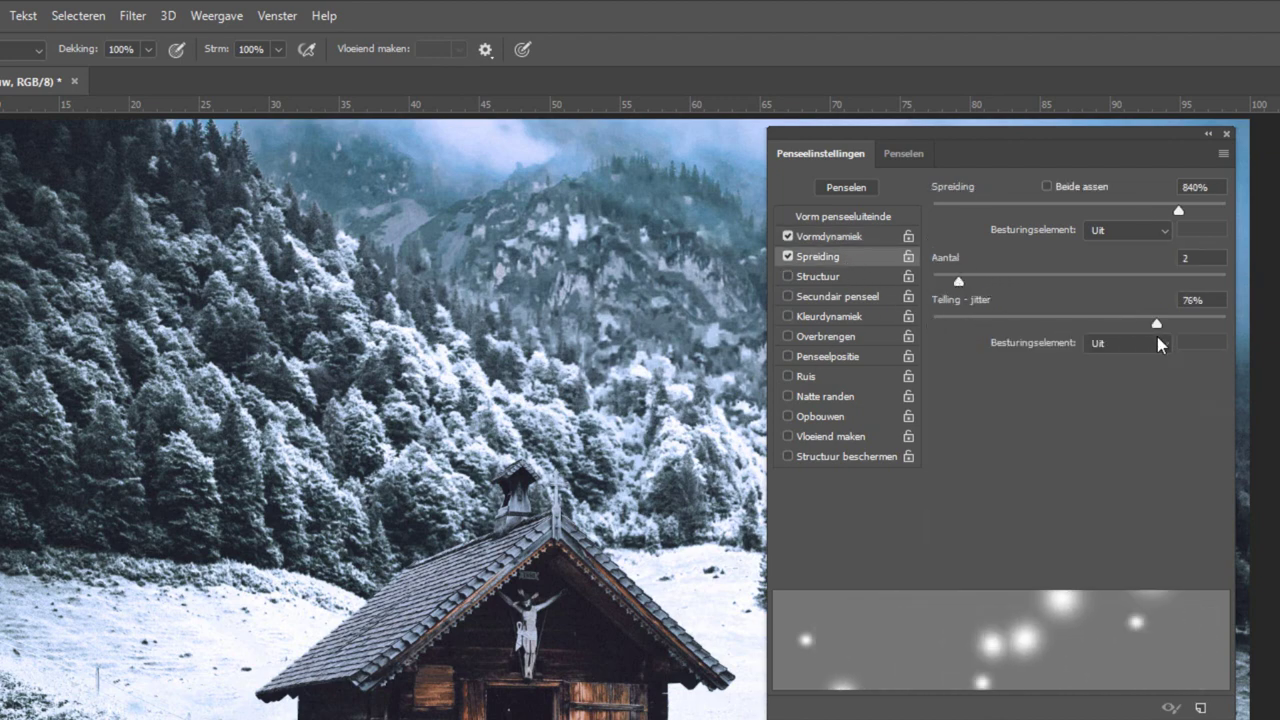
{"action": "left_click", "coordinate": [1208, 133]}
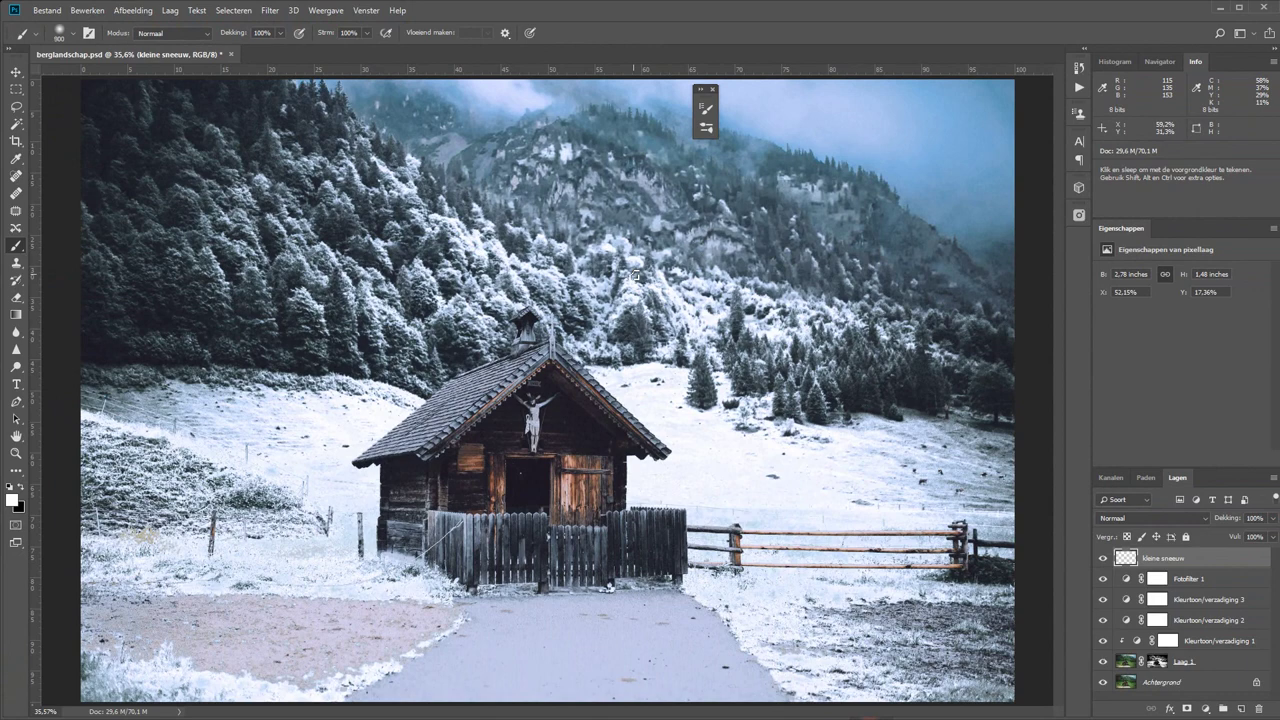
Step: Dab soft test snow spots around the chapel
{"action": "left_click", "coordinate": [803, 275]}
{"action": "left_click", "coordinate": [422, 521]}
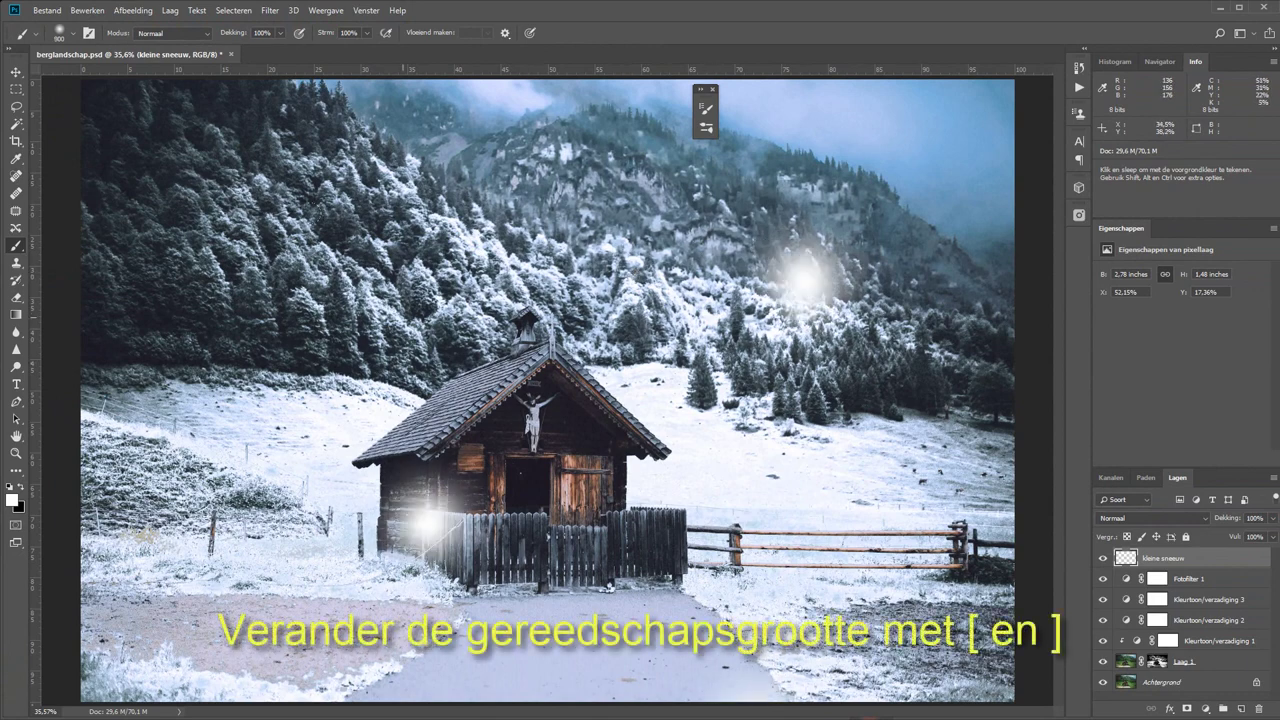
{"action": "left_click", "coordinate": [403, 352]}
{"action": "left_click", "coordinate": [410, 505]}
{"action": "left_click", "coordinate": [655, 435]}
{"action": "left_click", "coordinate": [752, 315]}
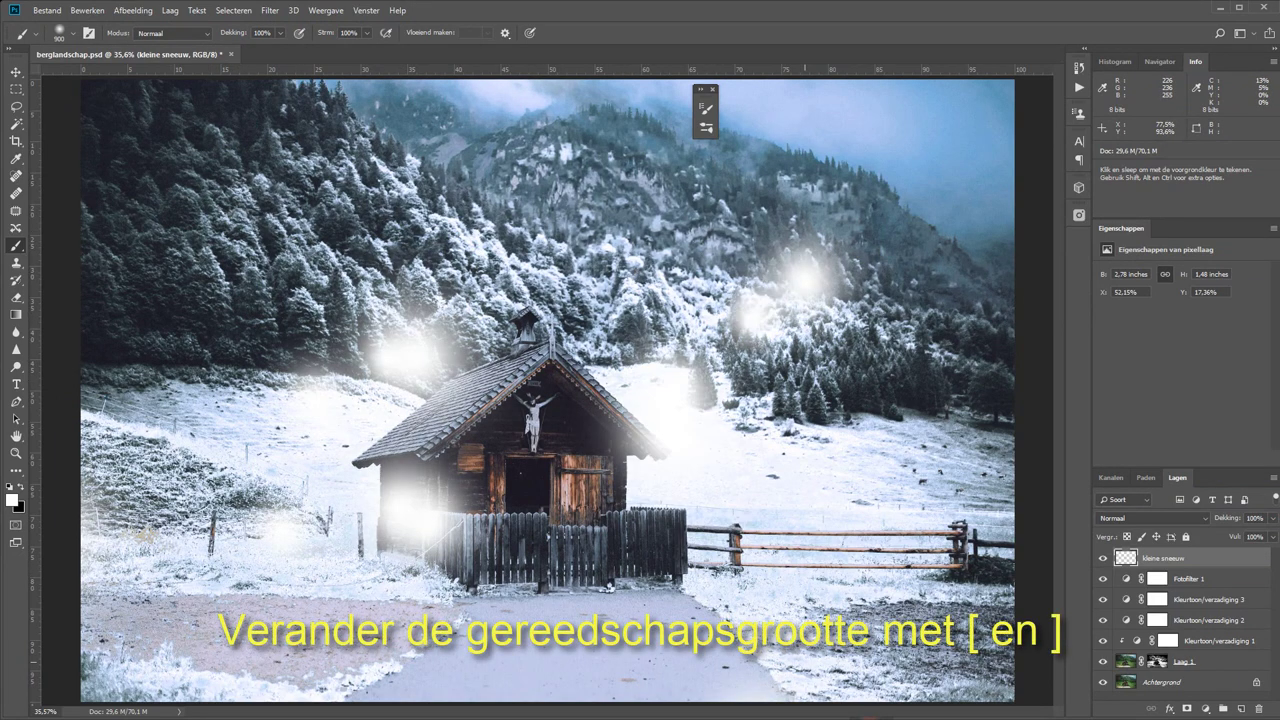
{"action": "left_click", "coordinate": [705, 605]}
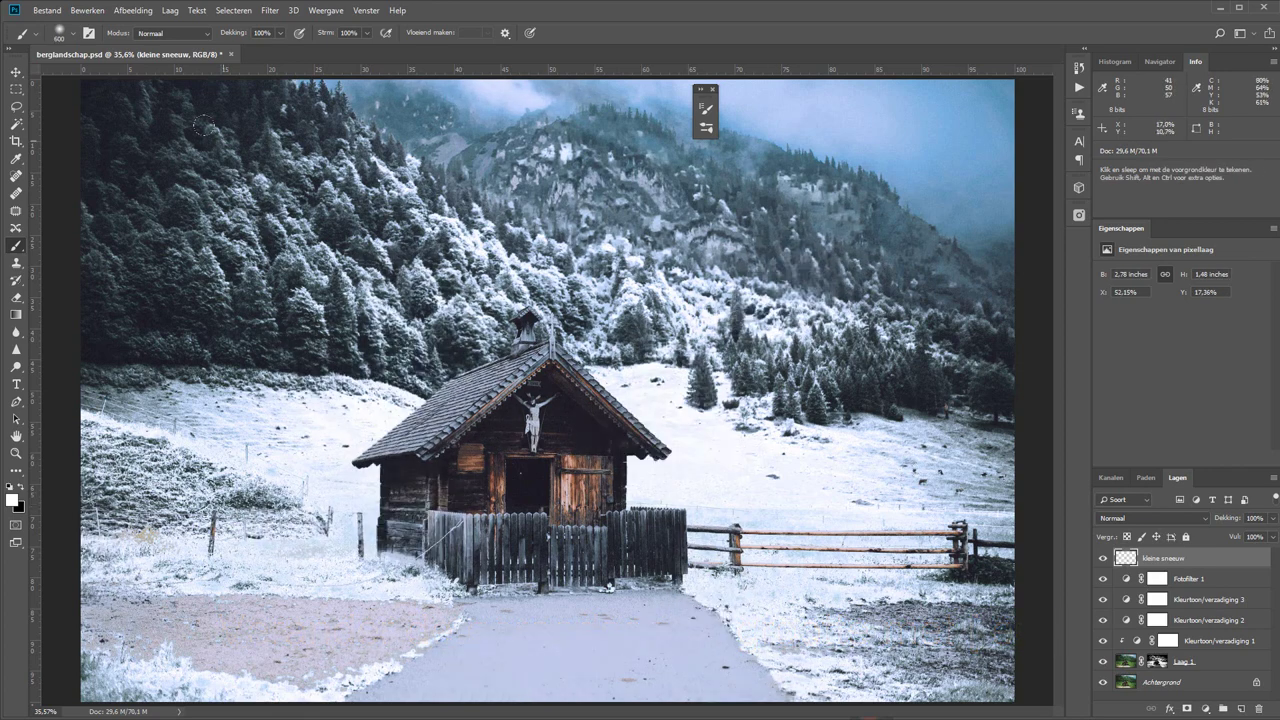
Step: Shrink the brush to 20 px, test fine specks on the trees, then undo all tests
{"action": "key", "text": "bracketleft"}
{"action": "key", "text": "bracketleft"}
{"action": "key", "text": "bracketleft"}
{"action": "key", "text": "bracketleft"}
{"action": "key", "text": "bracketleft"}
{"action": "left_click", "coordinate": [147, 121]}
{"action": "left_click", "coordinate": [165, 138]}
{"action": "left_click", "coordinate": [150, 178]}
{"action": "key", "text": "bracketleft"}
{"action": "key", "text": "bracketleft"}
{"action": "key", "text": "bracketleft"}
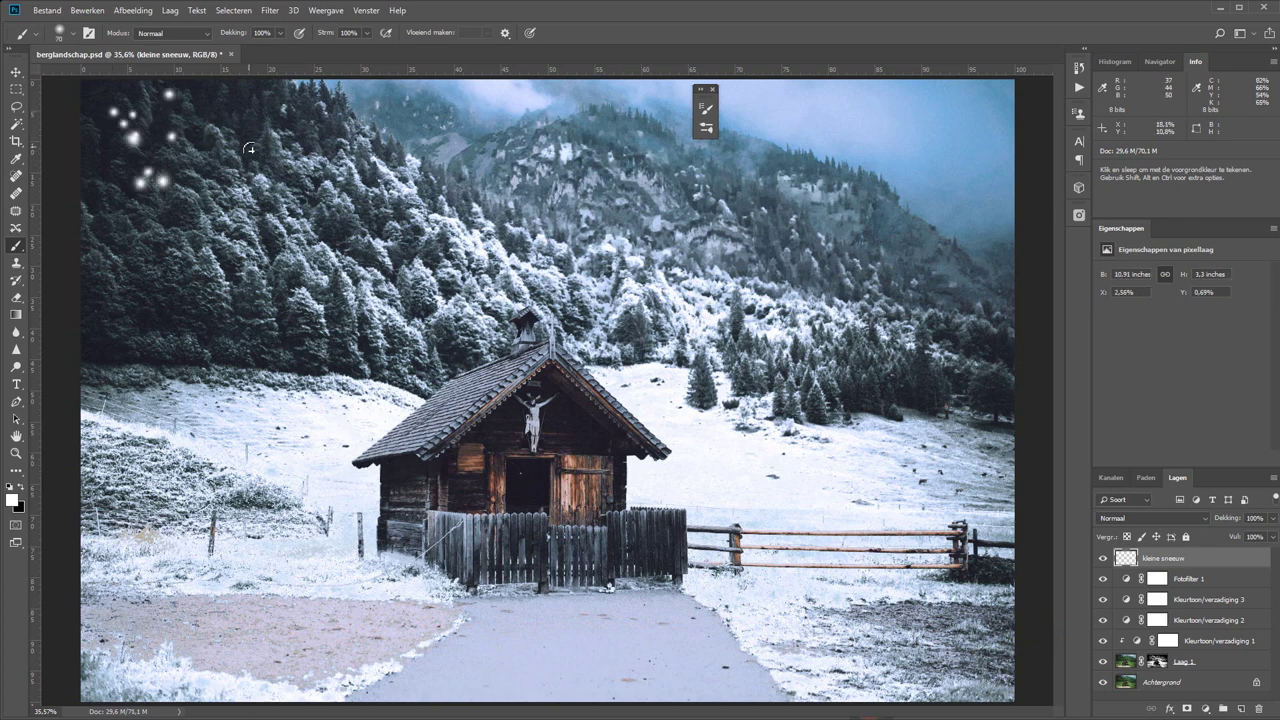
{"action": "key", "text": "bracketleft"}
{"action": "key", "text": "bracketleft"}
{"action": "key", "text": "bracketleft"}
{"action": "mouse_move", "coordinate": [258, 138]}
{"action": "left_mouse_down"}
{"action": "mouse_move", "coordinate": [326, 202]}
{"action": "mouse_move", "coordinate": [233, 140]}
{"action": "left_mouse_up"}
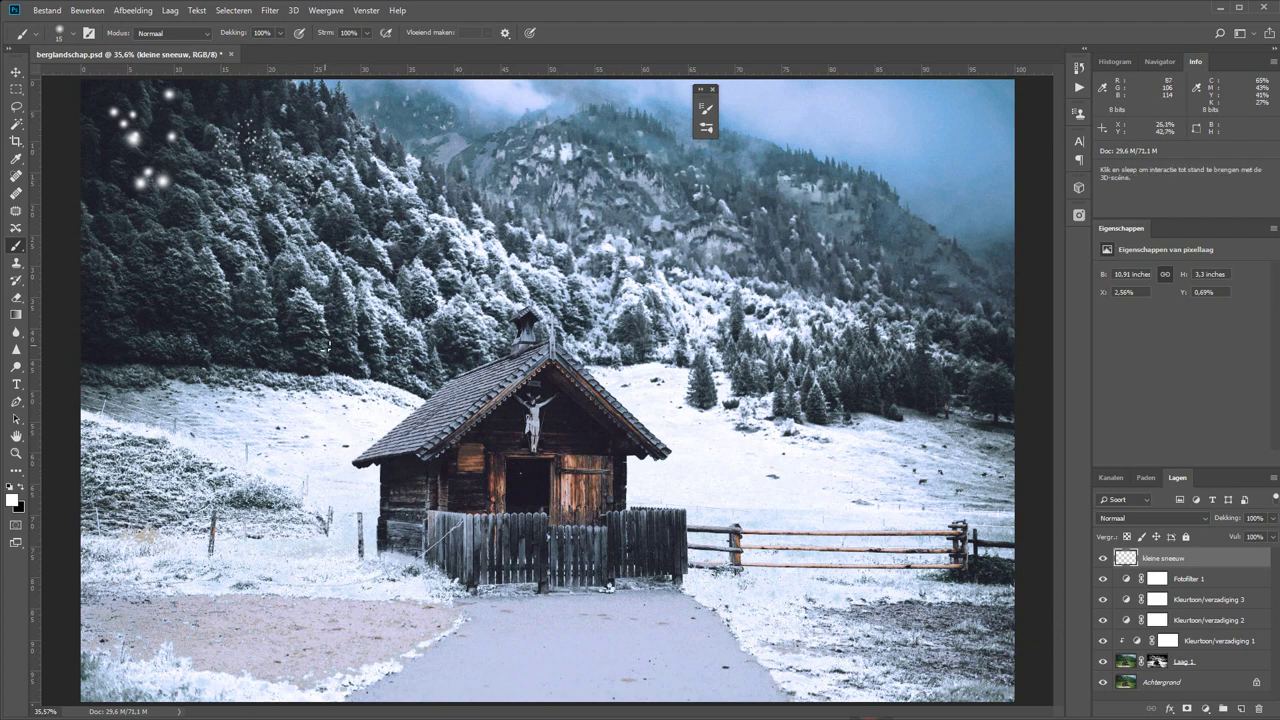
{"action": "key", "text": "ctrl+z"}
{"action": "key", "text": "ctrl+z"}
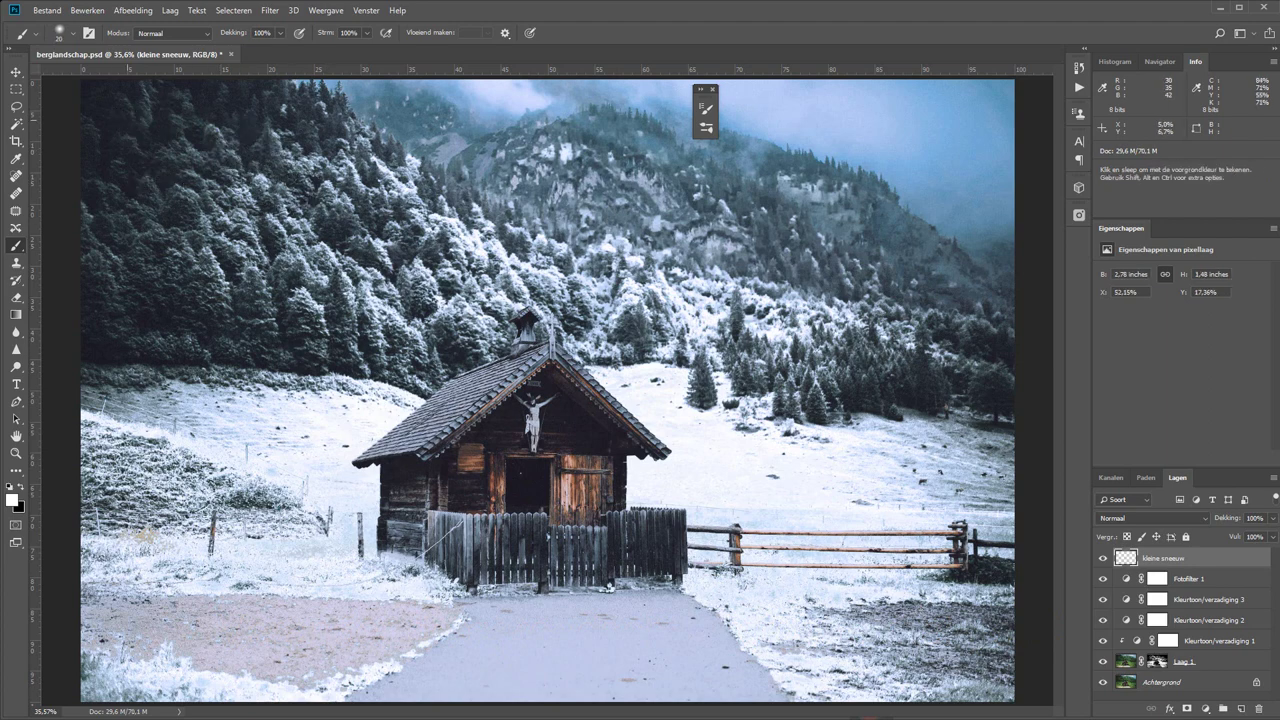
Step: Paint small snowflakes over the sky and trees on kleine sneeuw and set its opacity to 62%
{"action": "left_click_drag", "start_coordinate": [120, 115], "coordinate": [149, 131]}
{"action": "key", "text": "ctrl+z"}
{"action": "mouse_move", "coordinate": [105, 97]}
{"action": "left_mouse_down"}
{"action": "mouse_move", "coordinate": [453, 307]}
{"action": "mouse_move", "coordinate": [315, 531]}
{"action": "left_mouse_up"}
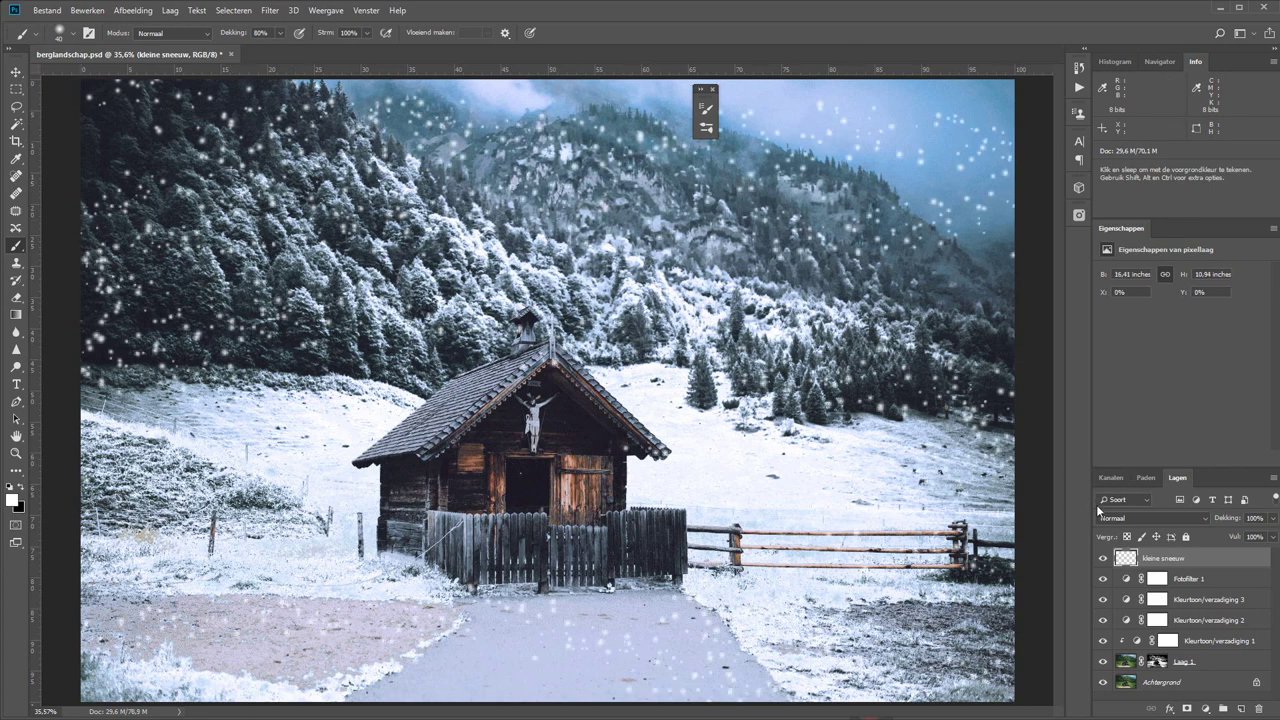
{"action": "left_click_drag", "start_coordinate": [1235, 520], "coordinate": [1213, 522]}
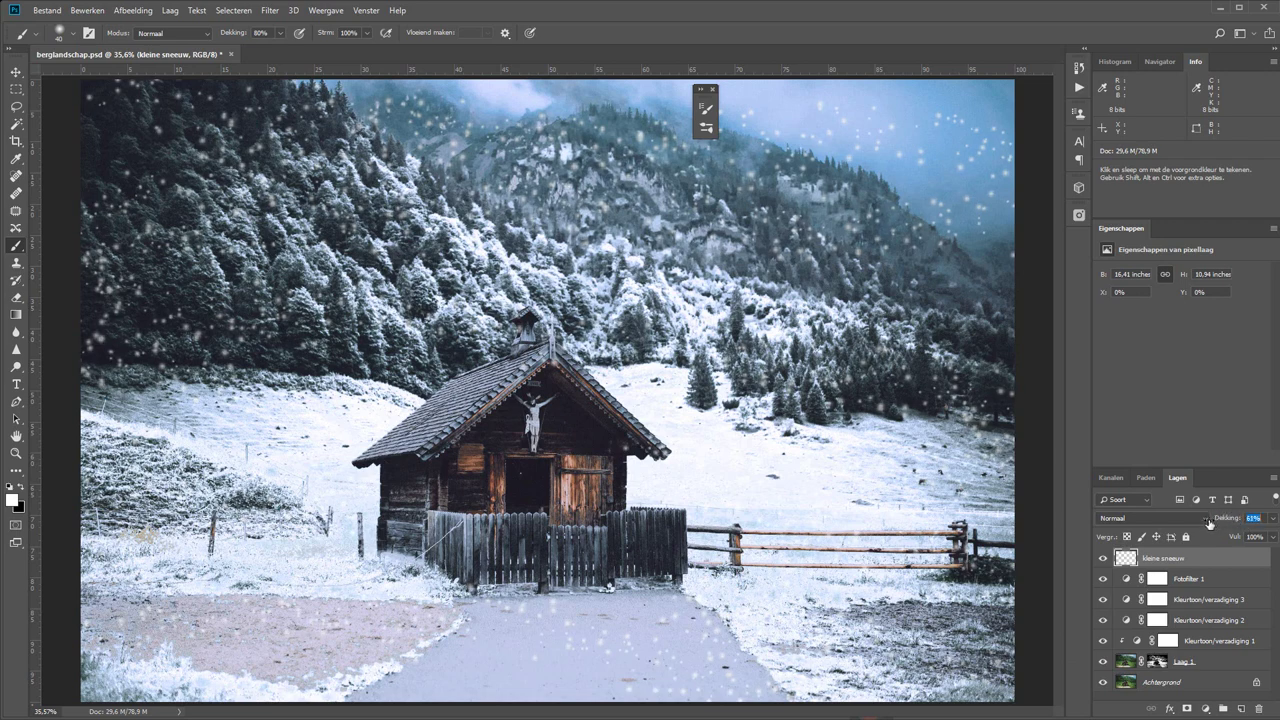
Step: Add a new layer named 'grote sneeuw' above kleine sneeuw
{"action": "left_click", "coordinate": [1241, 709]}
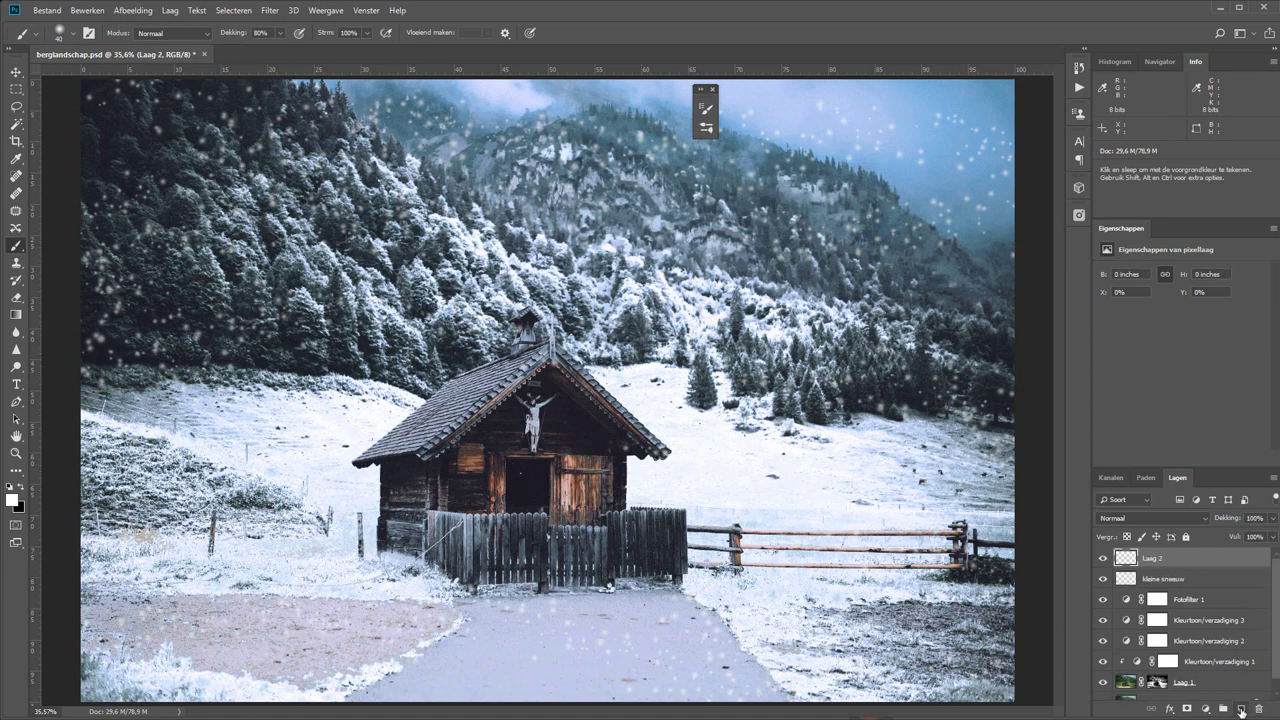
{"action": "double_click", "coordinate": [1151, 563]}
{"action": "type", "text": "uw"}
{"action": "key", "text": "Return"}
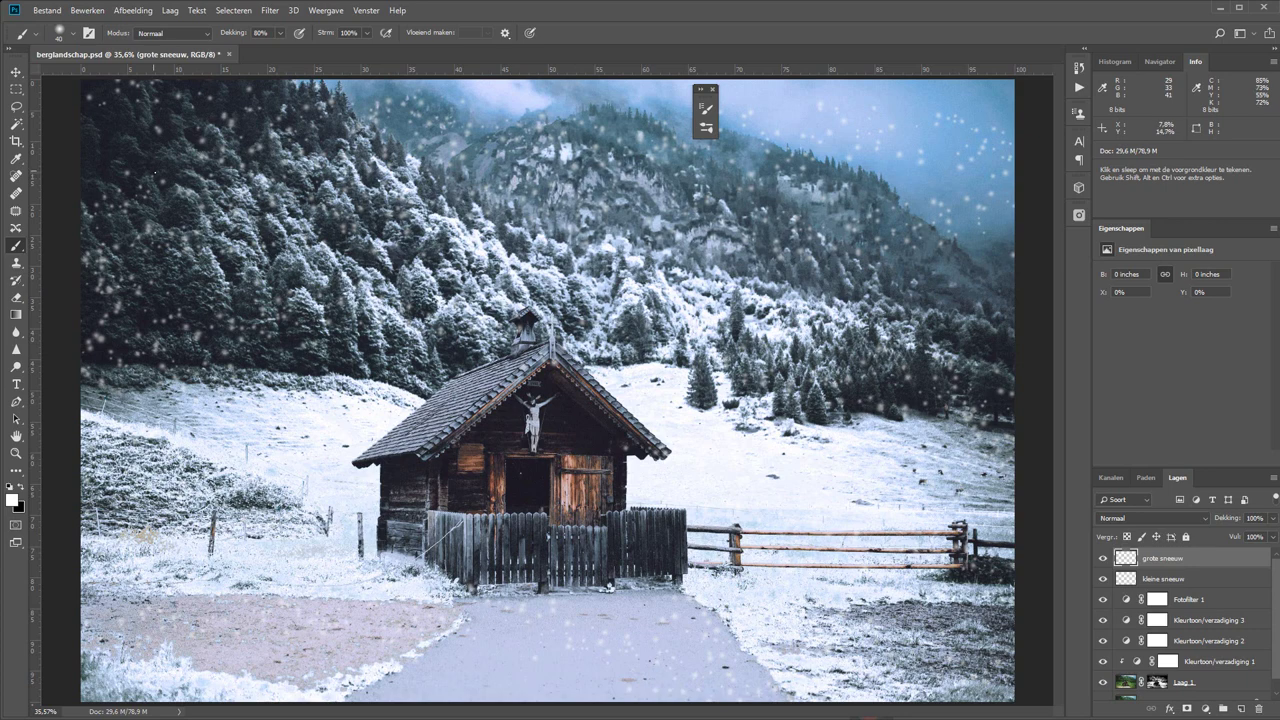
Step: Paint large soft snowflakes across the upper image and lower the layer opacity to 68%
{"action": "mouse_move", "coordinate": [110, 143]}
{"action": "left_mouse_down"}
{"action": "mouse_move", "coordinate": [1010, 437]}
{"action": "mouse_move", "coordinate": [510, 530]}
{"action": "left_mouse_up"}
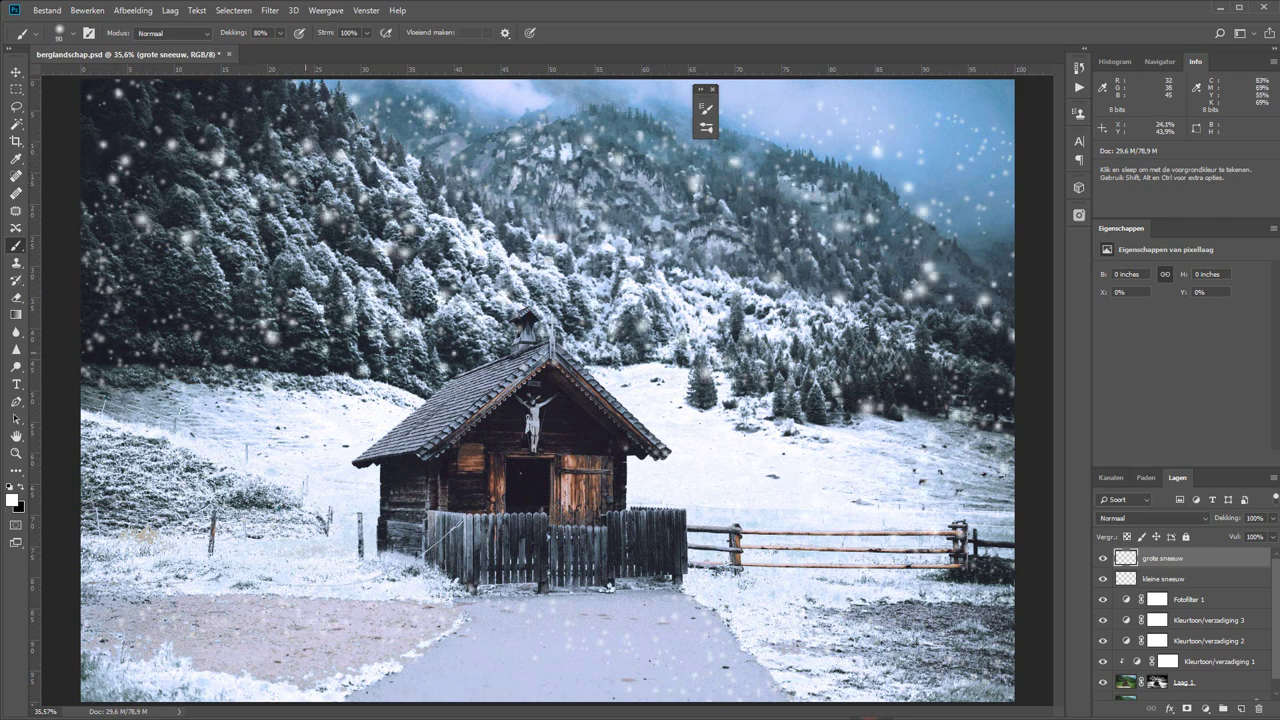
{"action": "left_click_drag", "start_coordinate": [1226, 519], "coordinate": [1204, 521]}
{"action": "key", "text": "e"}
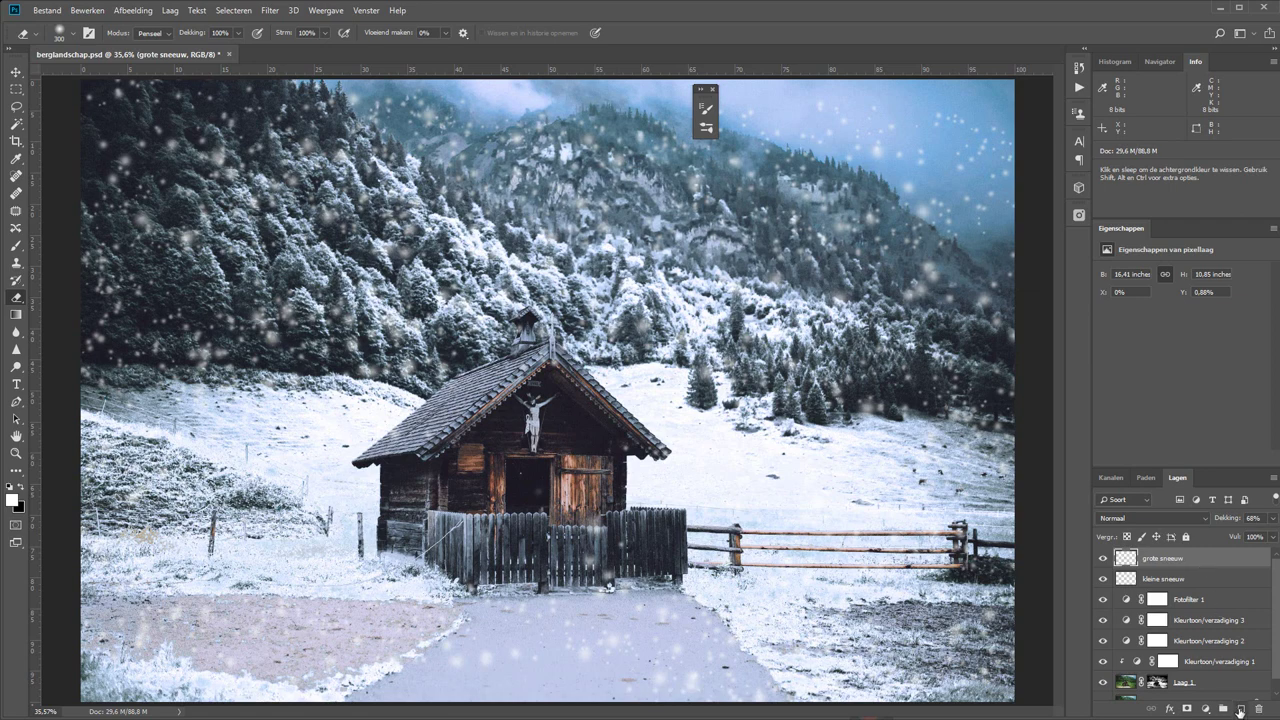
Step: Add a 'grijze wolken' layer on top and fill it with Filter > Rendering > Wolken clouds
{"action": "left_click", "coordinate": [1240, 710]}
{"action": "double_click", "coordinate": [1152, 558]}
{"action": "type", "text": "grote wolken"}
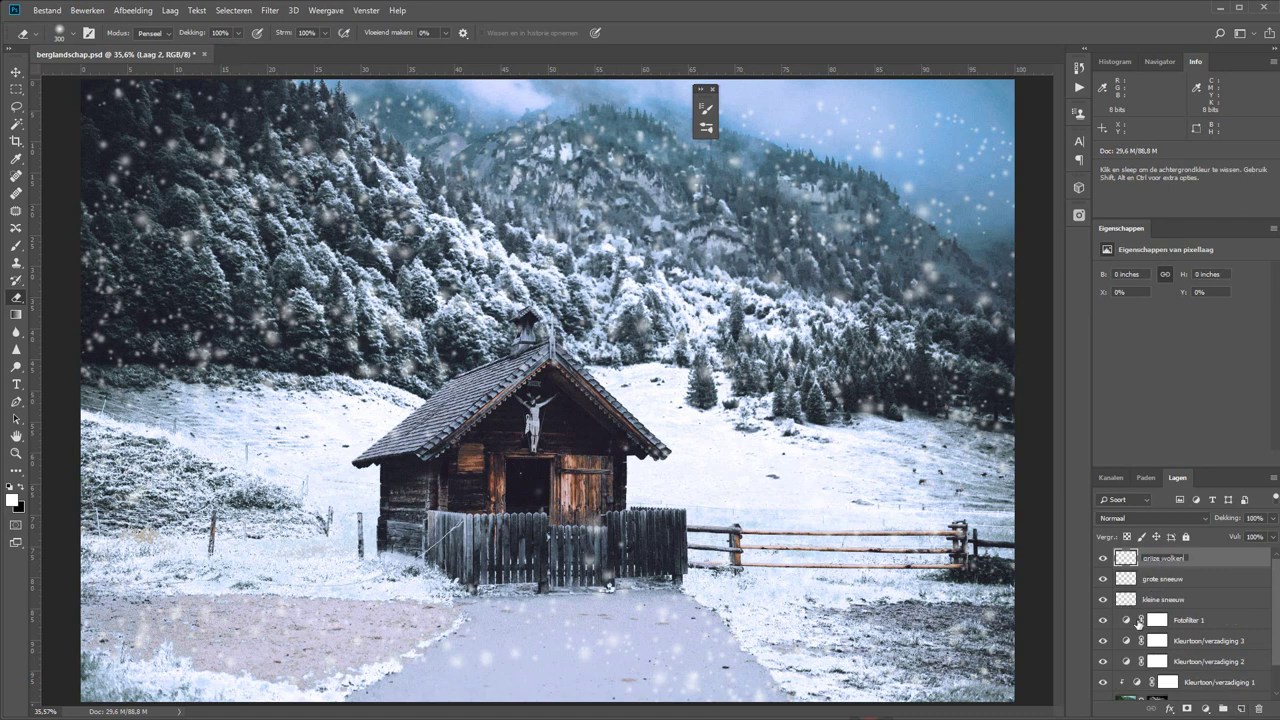
{"action": "key", "text": "Return"}
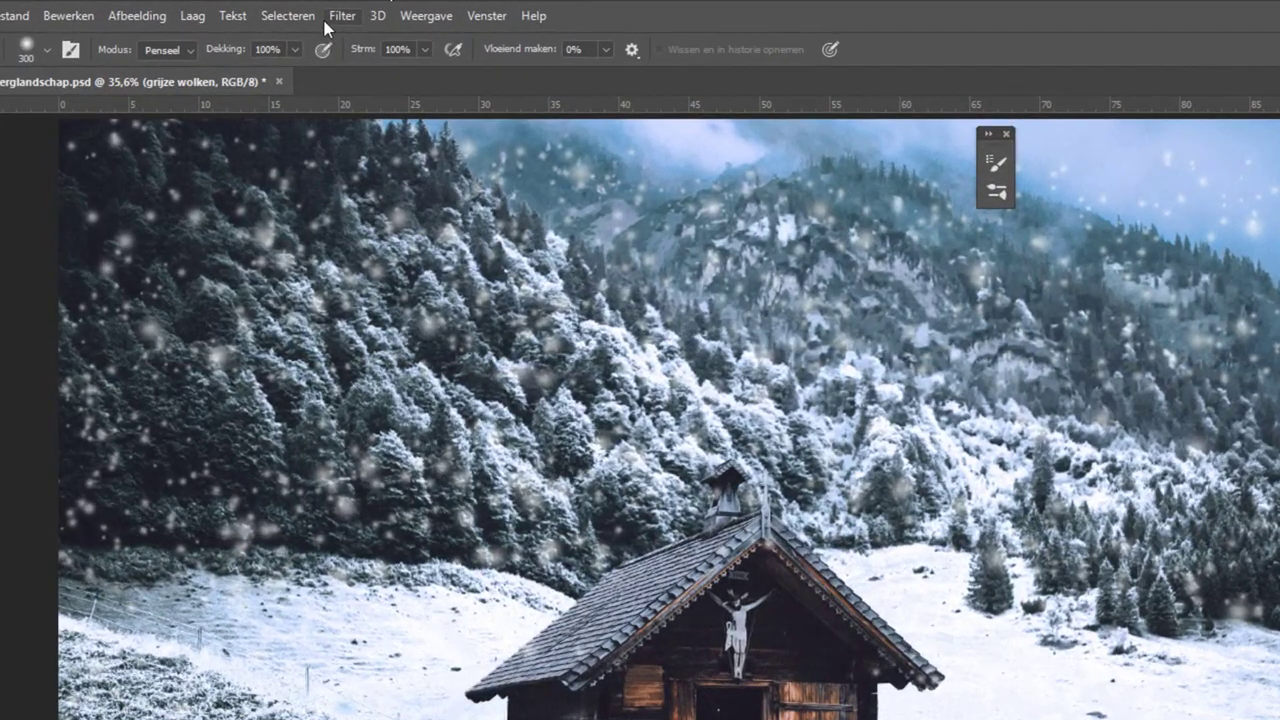
{"action": "left_click", "coordinate": [268, 11]}
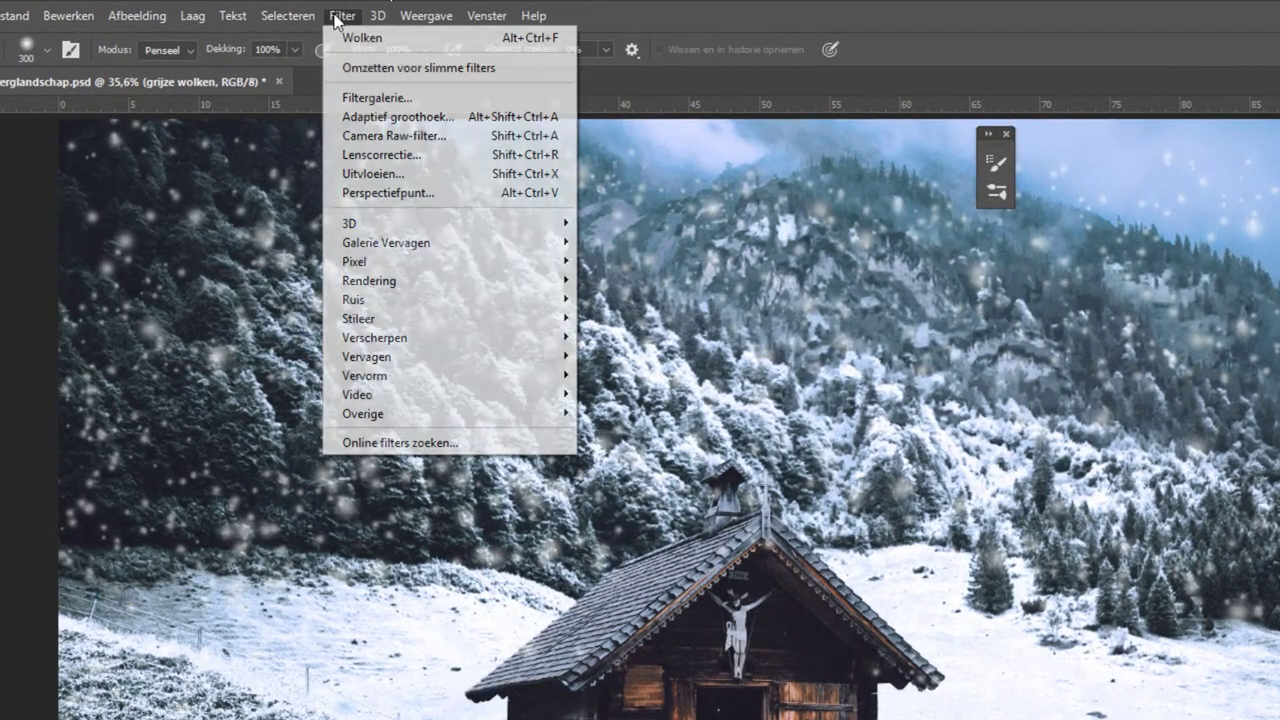
{"action": "mouse_move", "coordinate": [369, 280]}
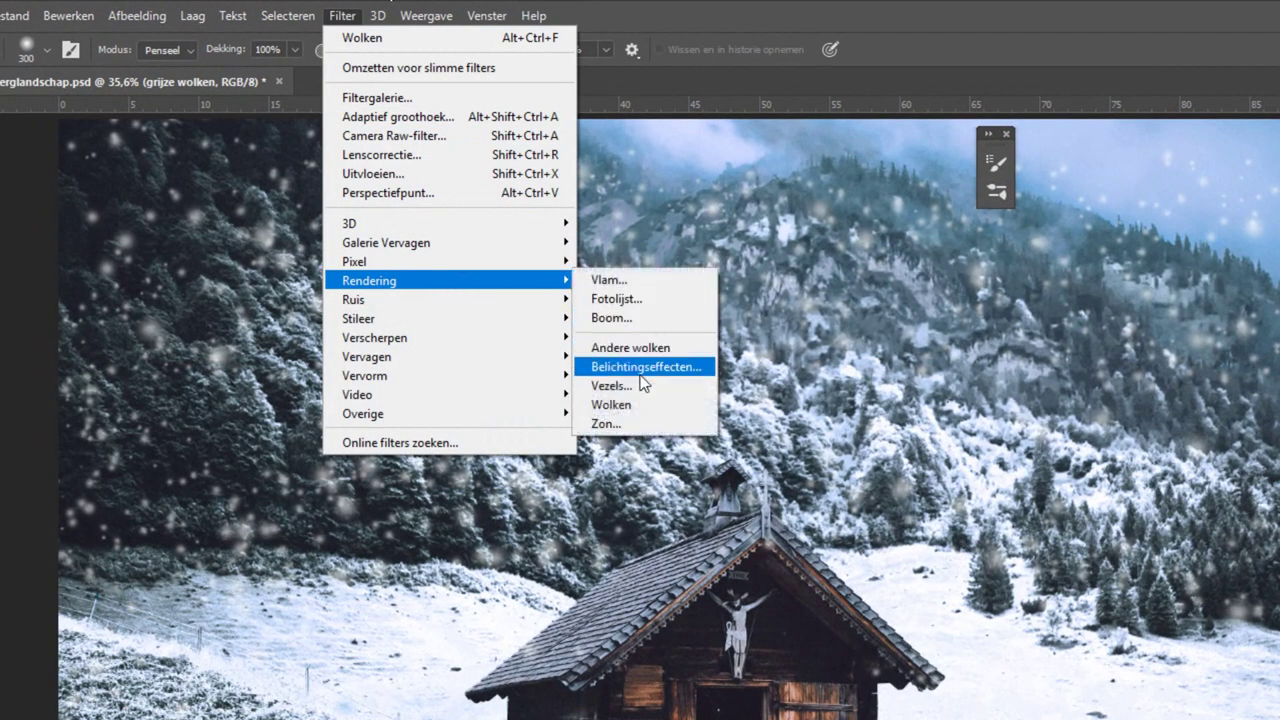
{"action": "left_click", "coordinate": [640, 404]}
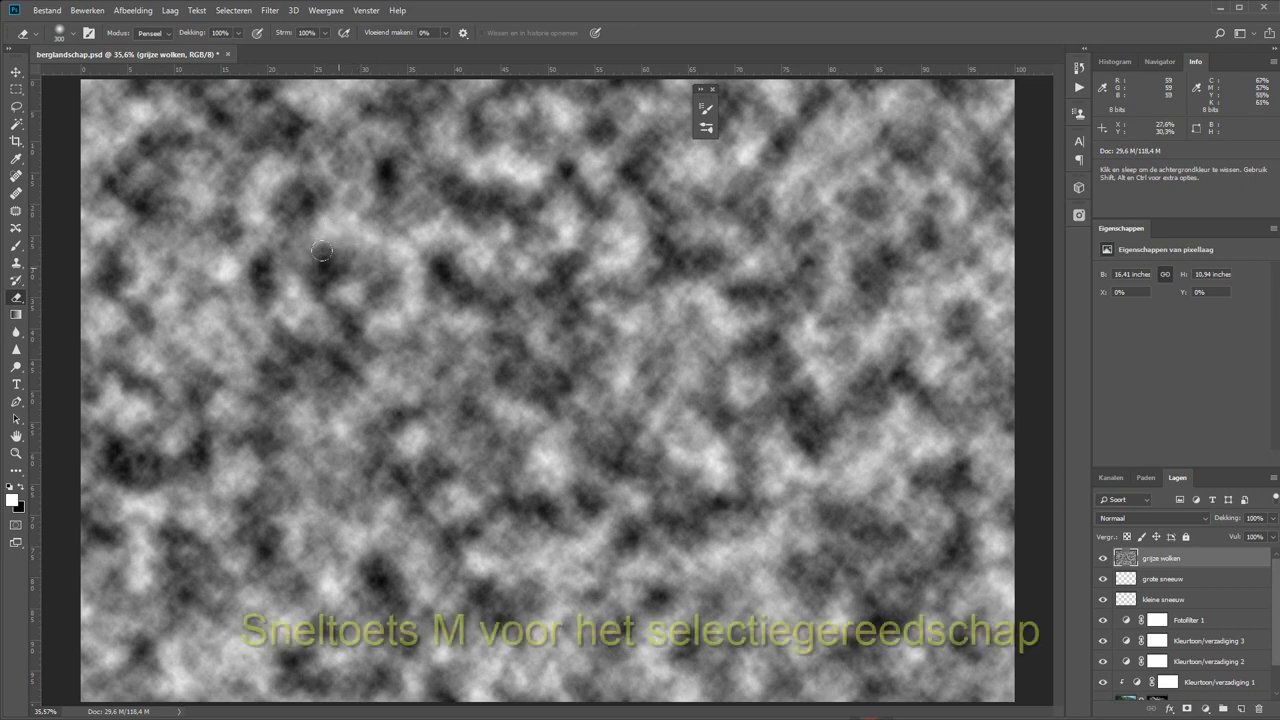
Step: Select the top-left quarter of the clouds and scale it to fill the canvas (about 240% × 236%)
{"action": "key", "text": "m"}
{"action": "left_click_drag", "start_coordinate": [80, 79], "coordinate": [468, 342]}
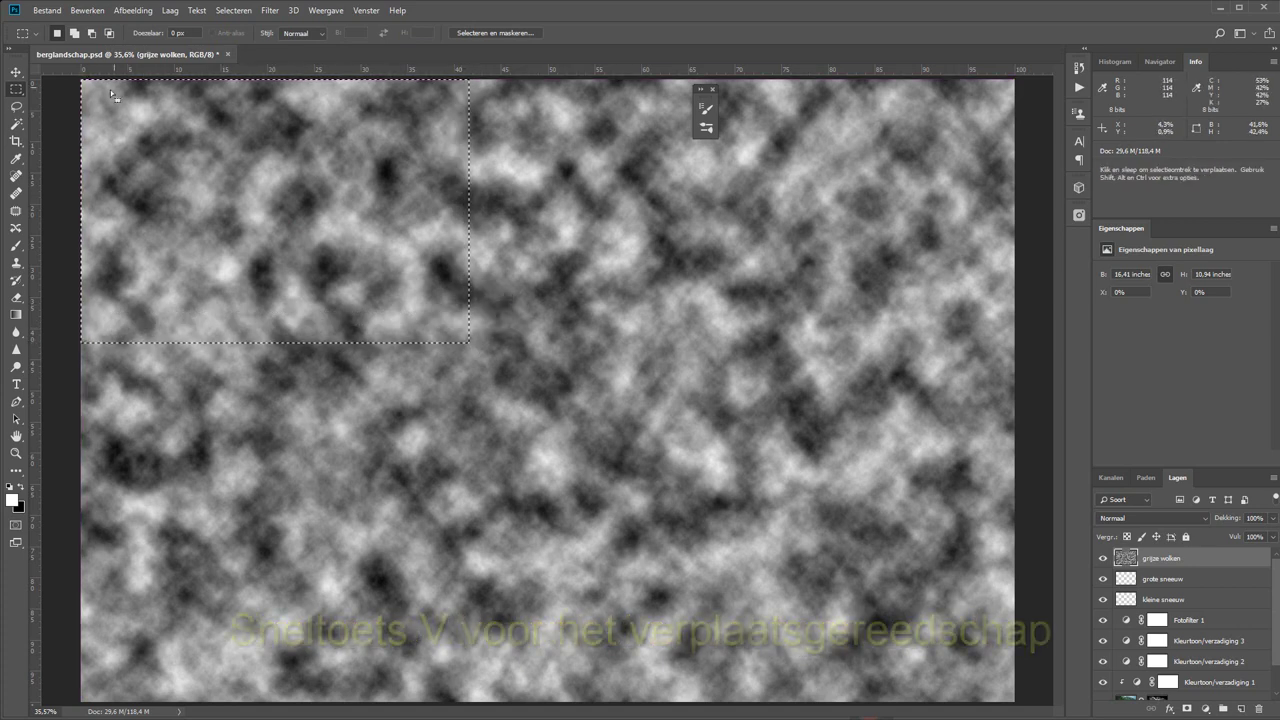
{"action": "key", "text": "v"}
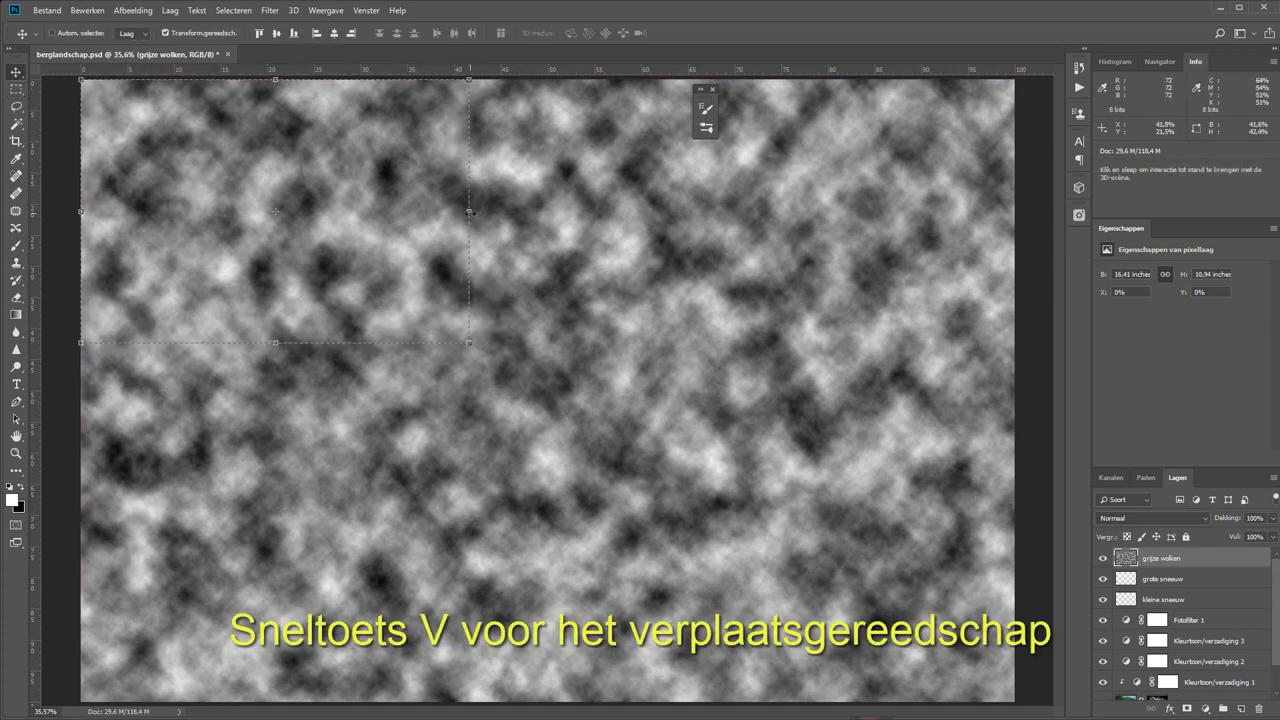
{"action": "left_click_drag", "start_coordinate": [468, 211], "coordinate": [1014, 211]}
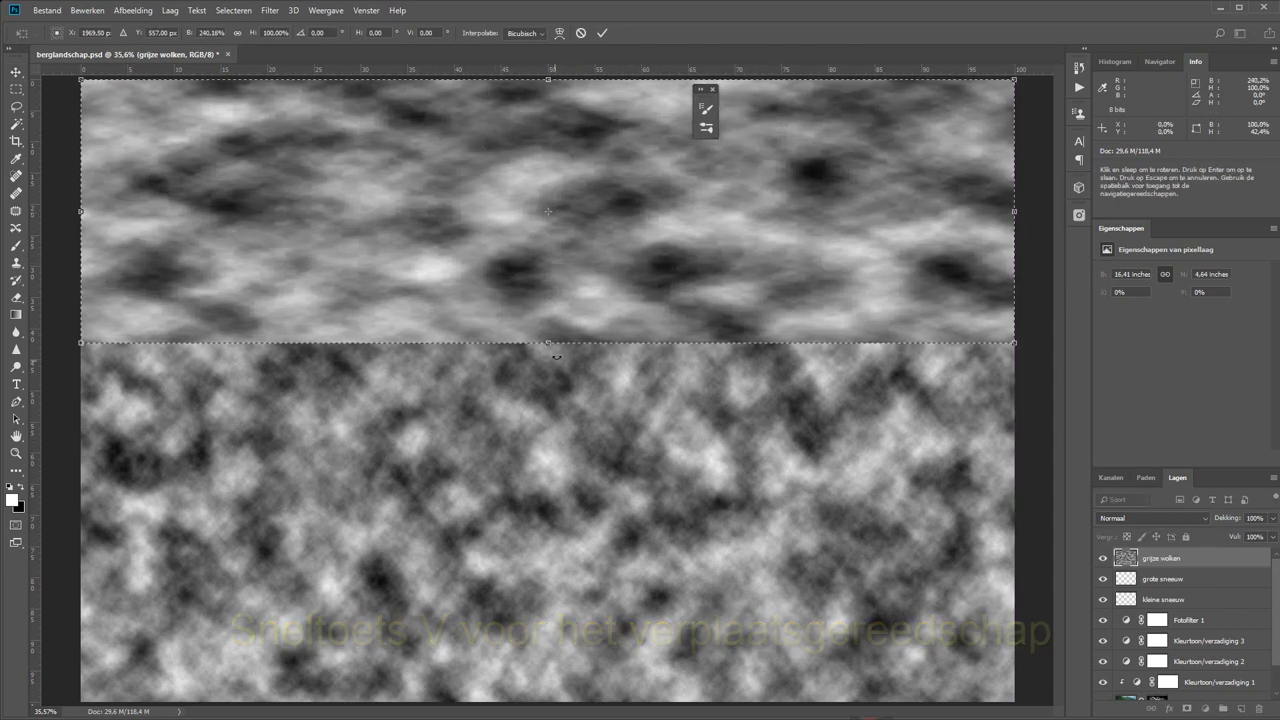
{"action": "mouse_move", "coordinate": [548, 342]}
{"action": "left_mouse_down"}
{"action": "mouse_move", "coordinate": [541, 708]}
{"action": "mouse_move", "coordinate": [548, 700]}
{"action": "left_mouse_up"}
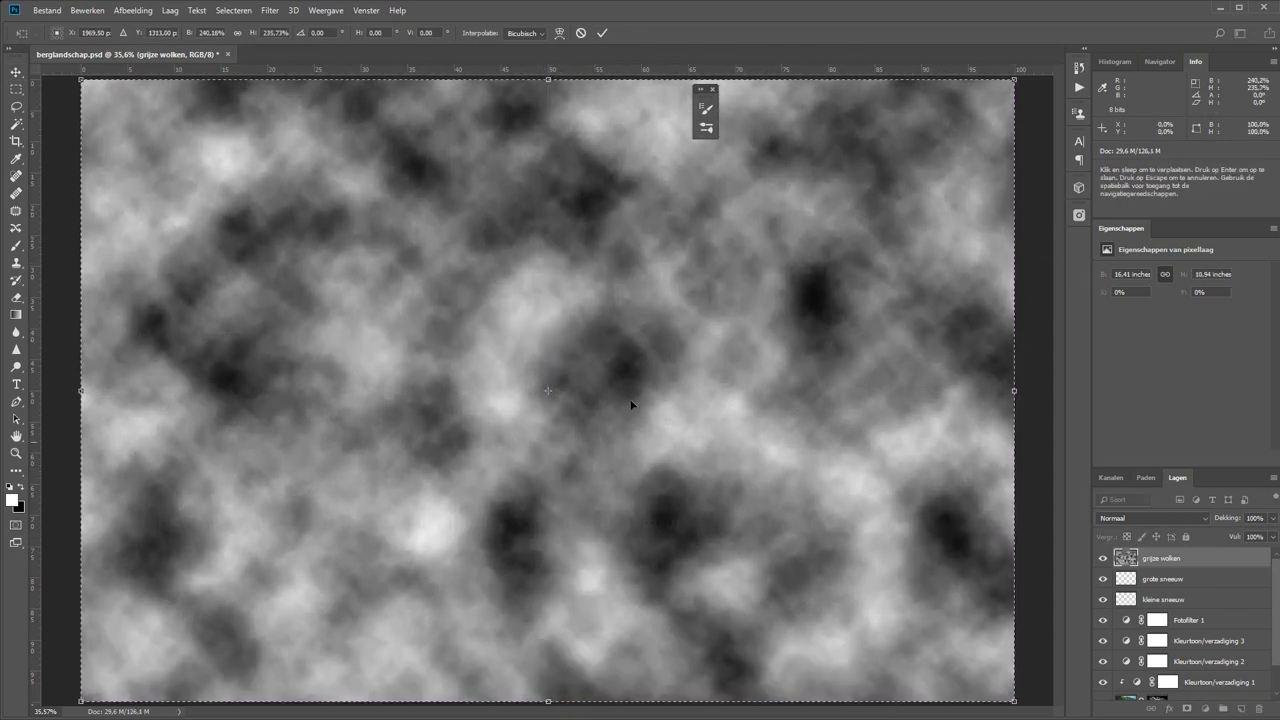
{"action": "left_click", "coordinate": [603, 34]}
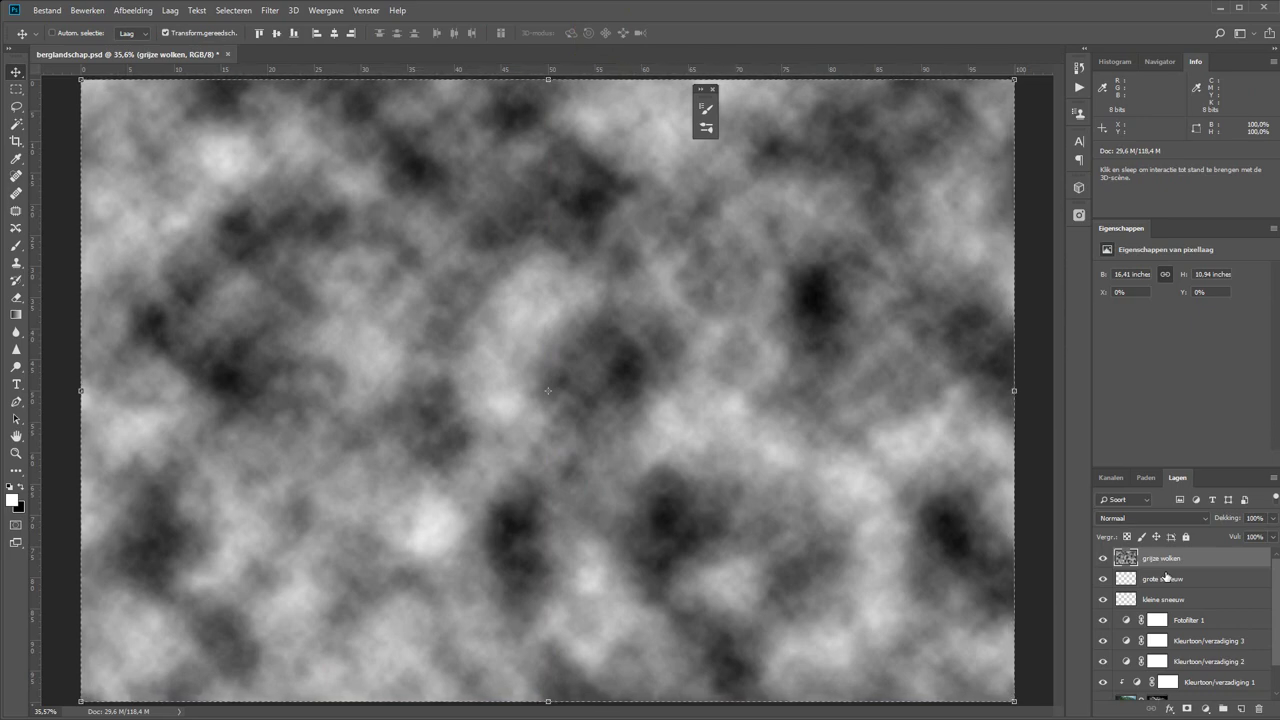
Step: Set grijze wolken to the Bleken blend mode and move it below kleine sneeuw
{"action": "left_click", "coordinate": [1138, 519]}
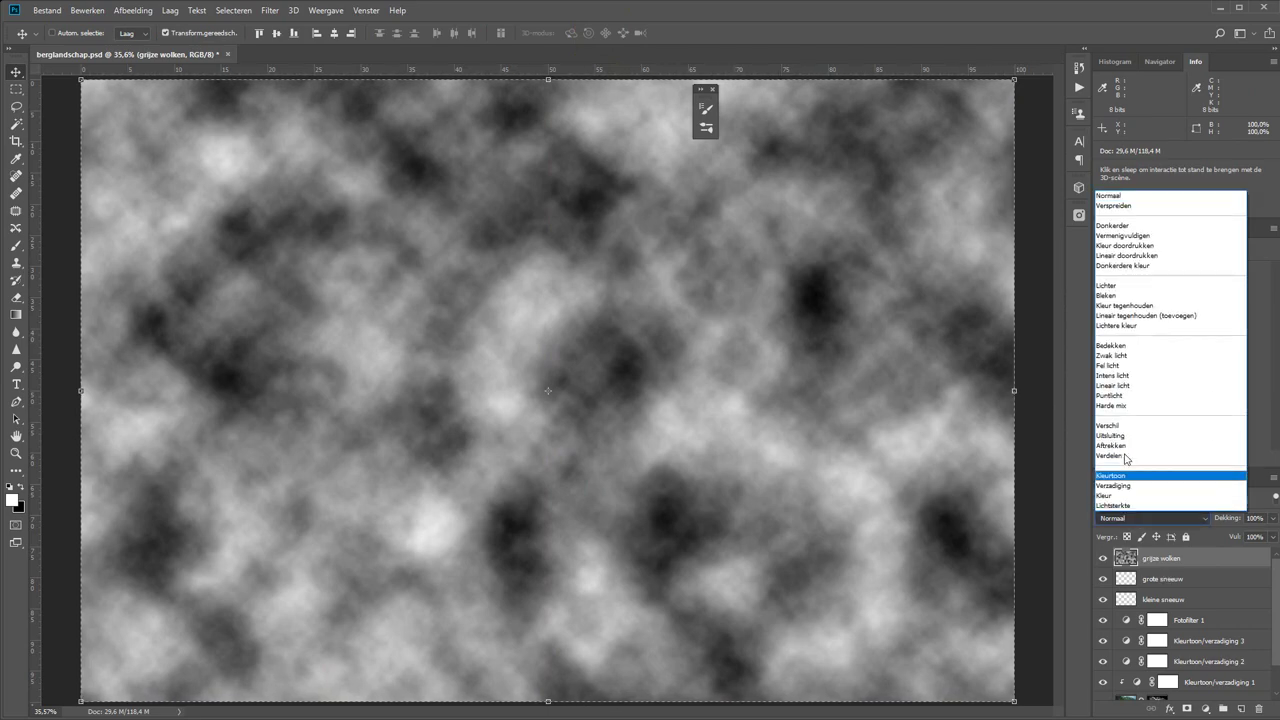
{"action": "left_click", "coordinate": [1142, 296]}
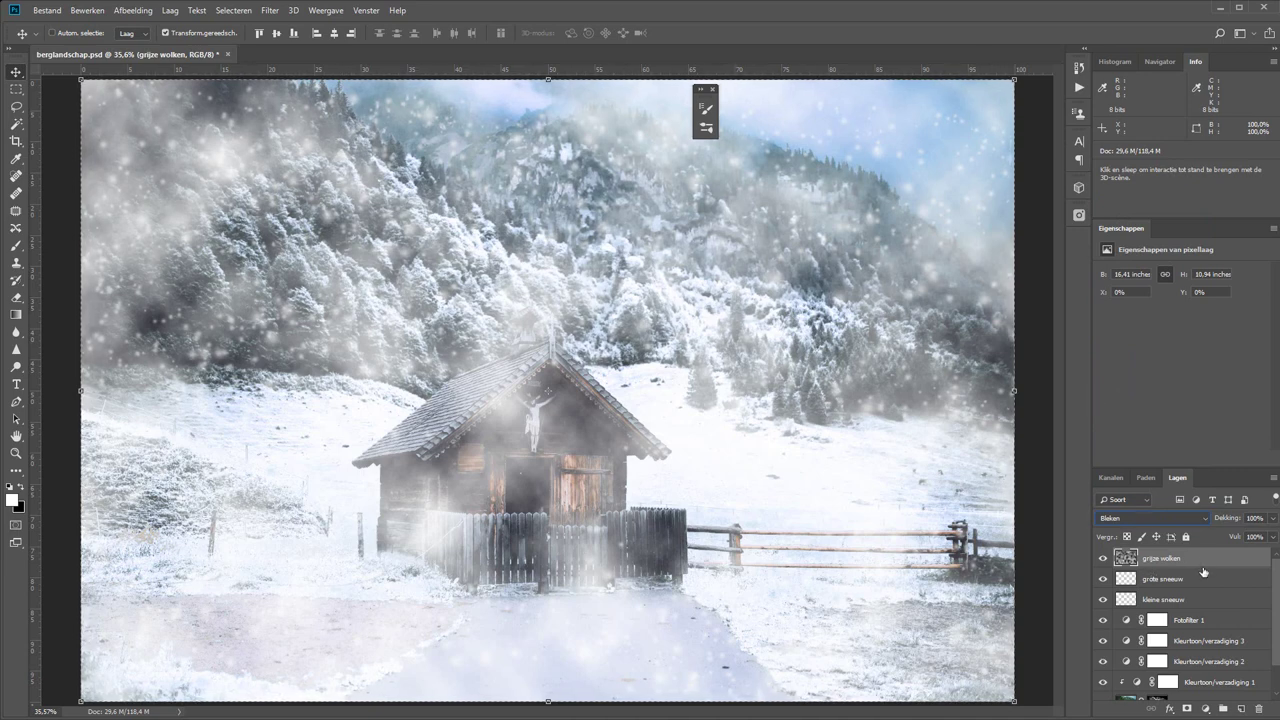
{"action": "left_click_drag", "start_coordinate": [1203, 566], "coordinate": [1202, 604]}
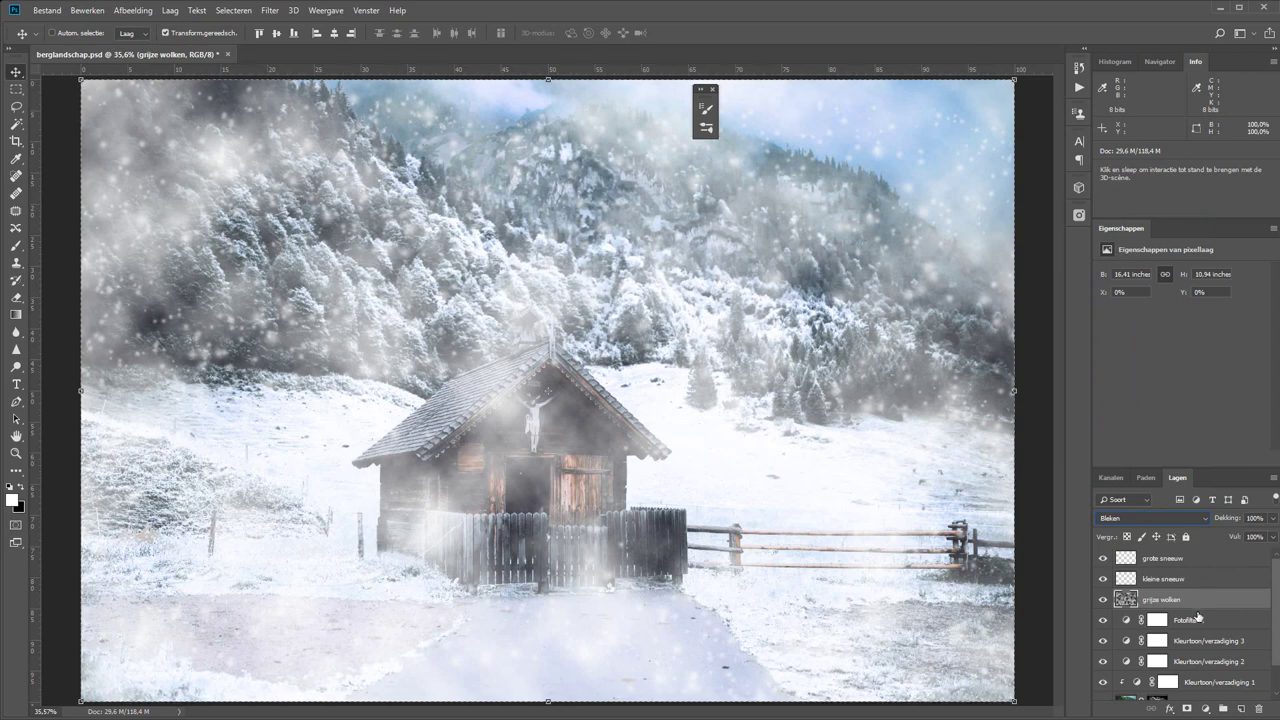
Step: Add a layer mask to grijze wolken and drag a black-to-white gradient down from the mountains
{"action": "left_click", "coordinate": [1187, 709]}
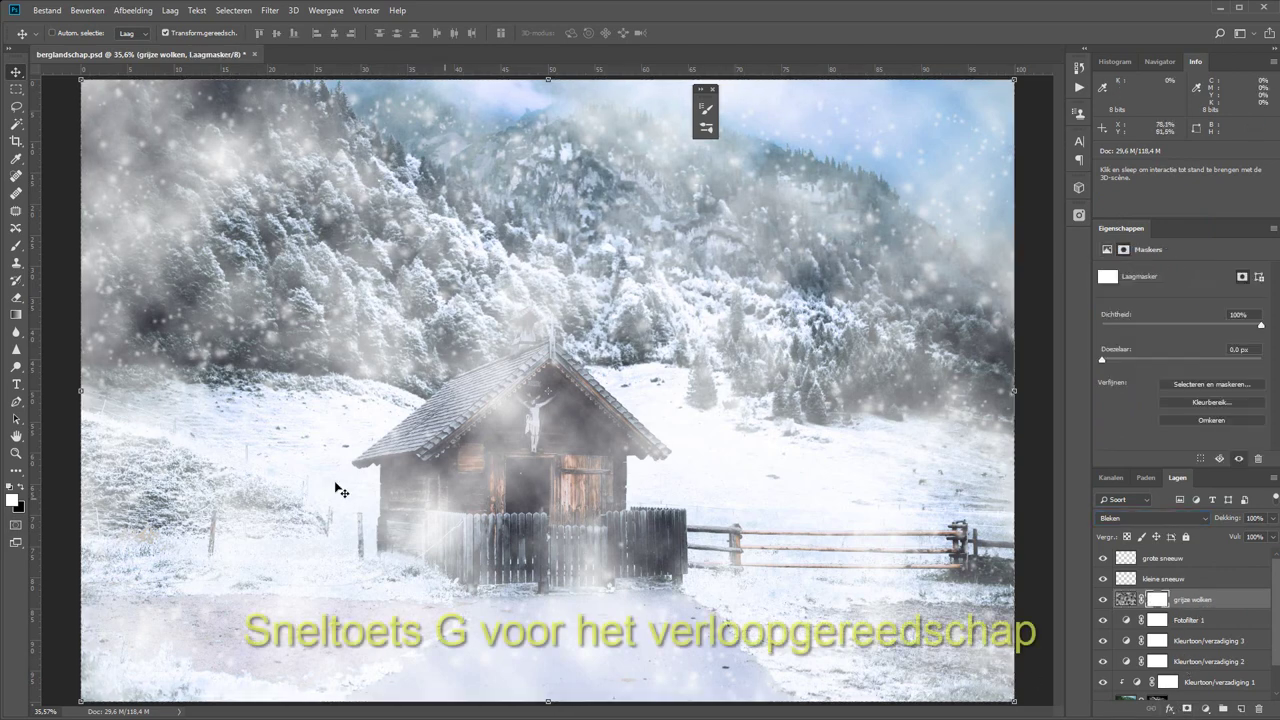
{"action": "key", "text": "g"}
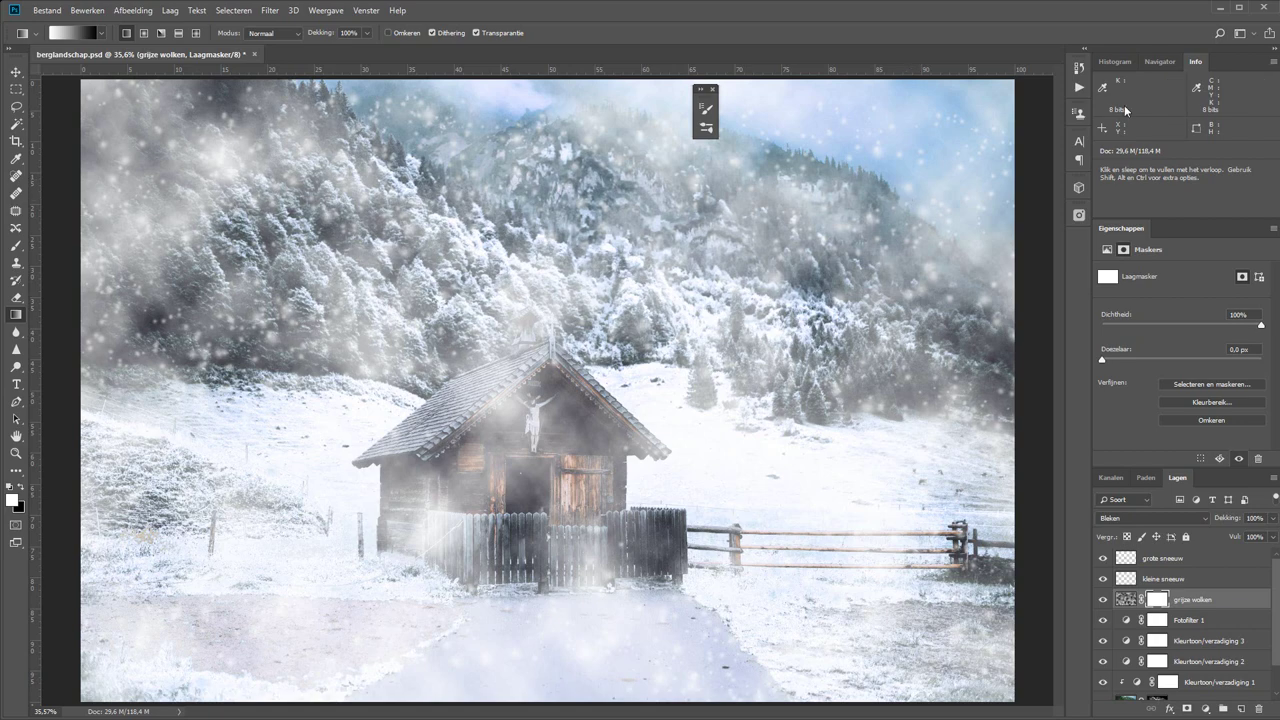
{"action": "left_click_drag", "start_coordinate": [793, 209], "coordinate": [745, 387]}
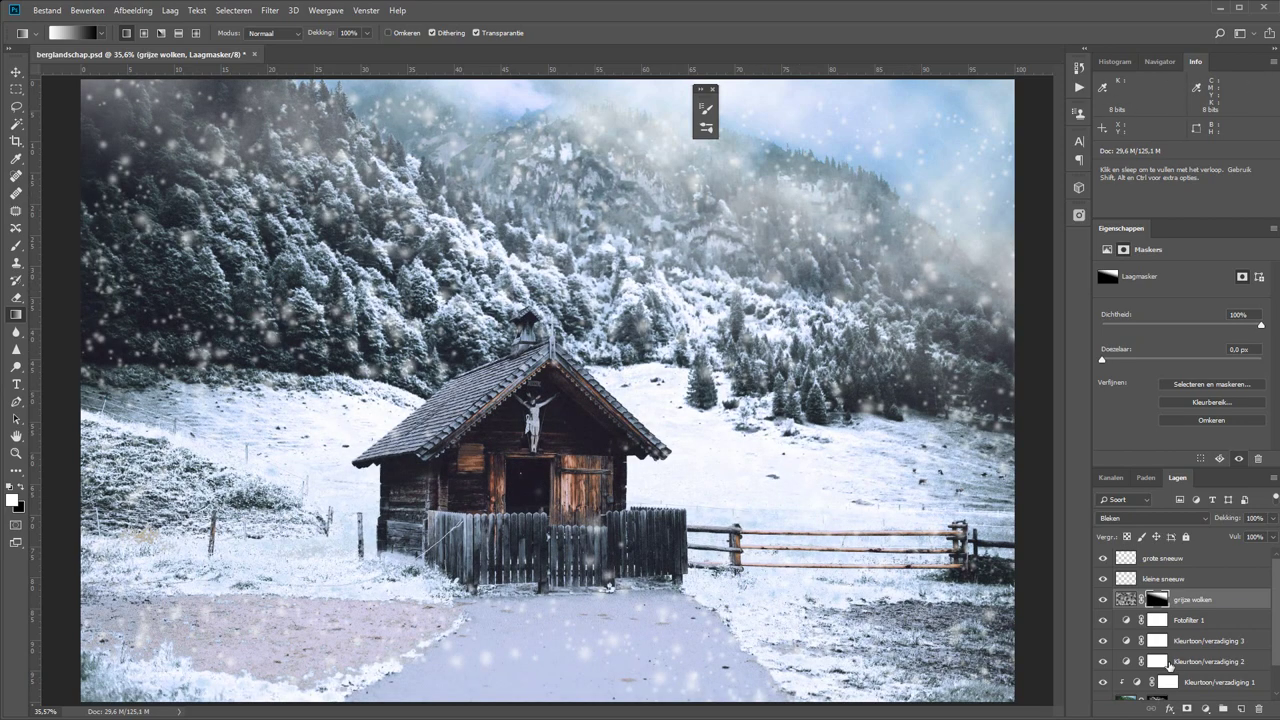
Step: Set up a soft brush with 1% spacing, about 1457 px size and 1% opacity
{"action": "key", "text": "b"}
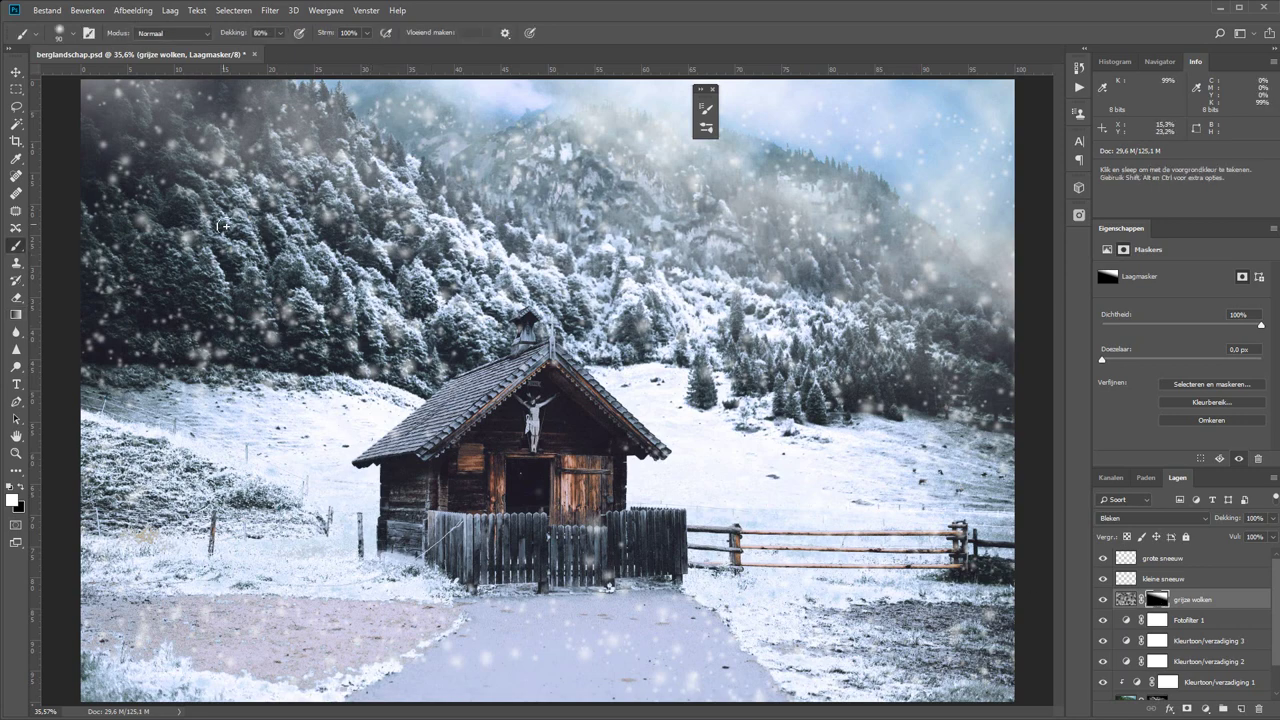
{"action": "right_click", "coordinate": [224, 262]}
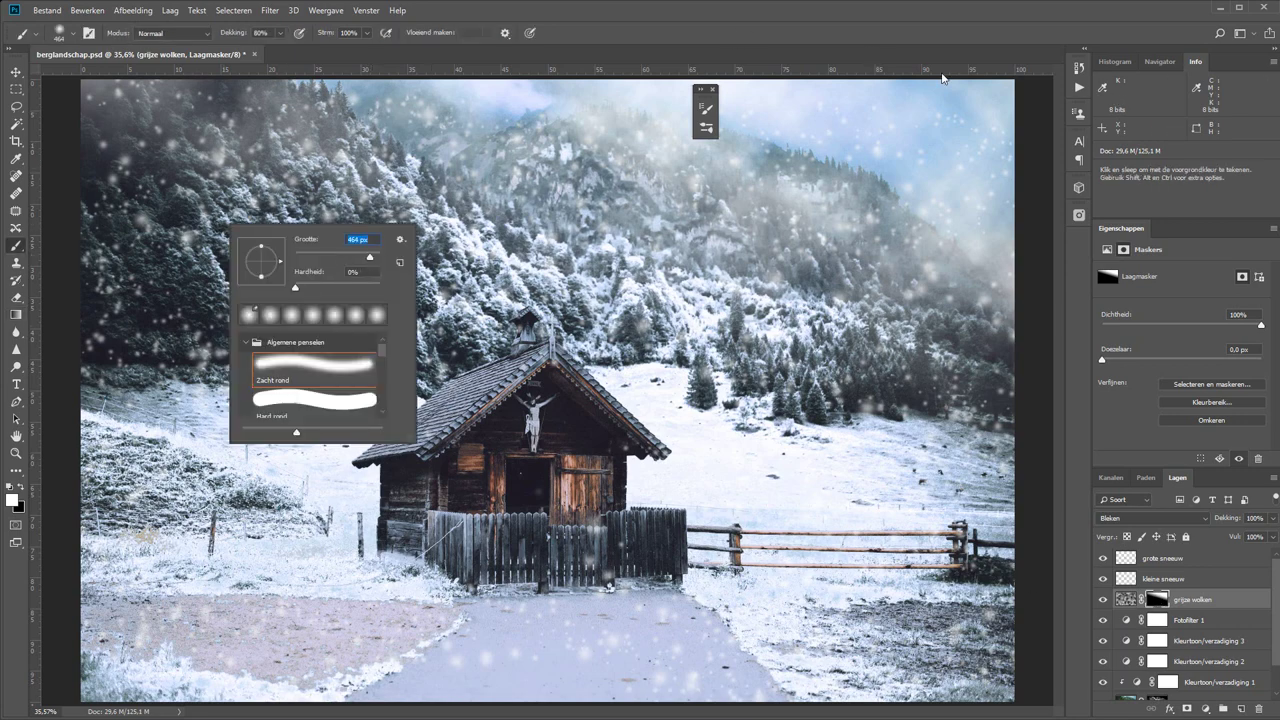
{"action": "left_click", "coordinate": [705, 108]}
{"action": "left_click", "coordinate": [393, 172]}
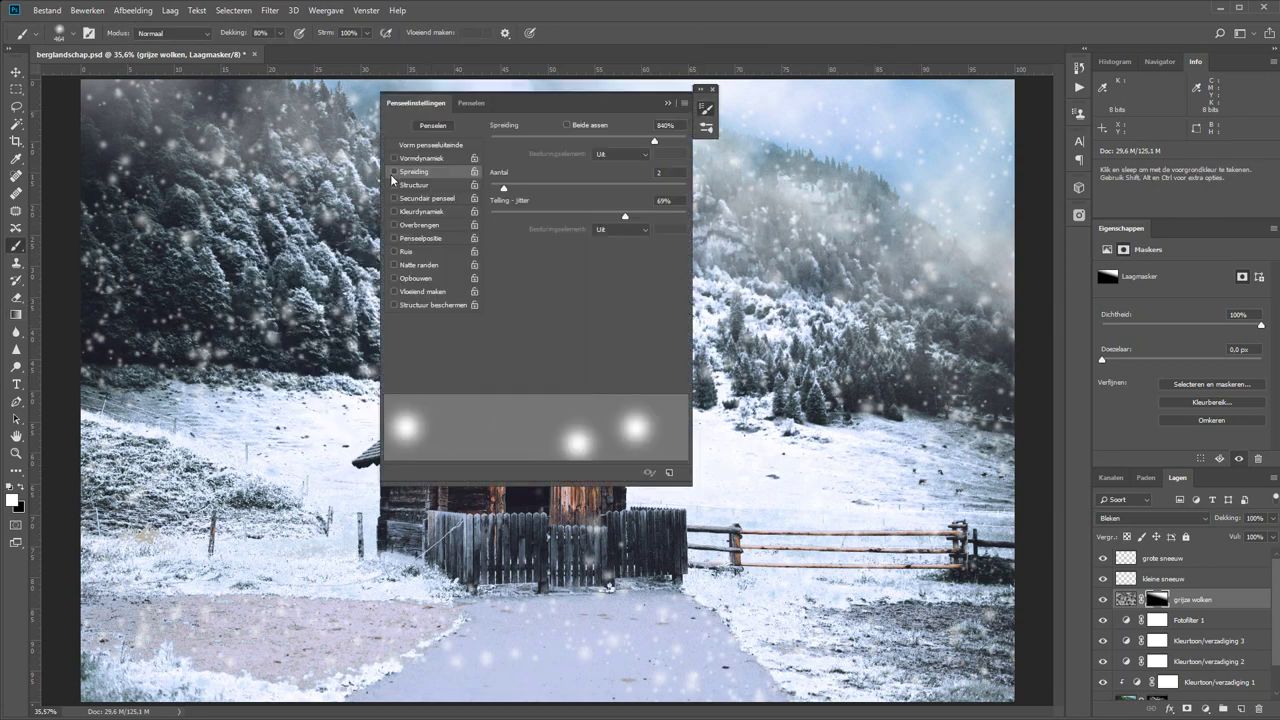
{"action": "left_click", "coordinate": [425, 146]}
{"action": "left_click_drag", "start_coordinate": [572, 361], "coordinate": [490, 361]}
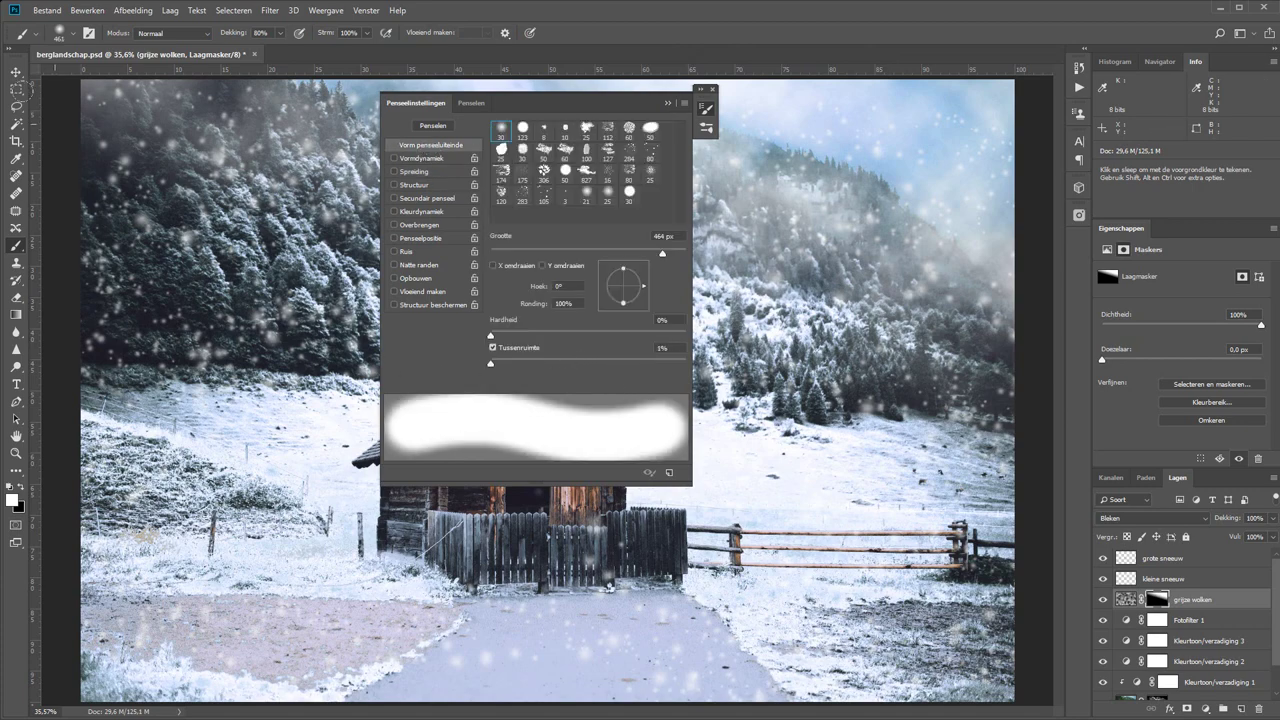
{"action": "left_click", "coordinate": [705, 108]}
{"action": "right_click", "coordinate": [295, 155]}
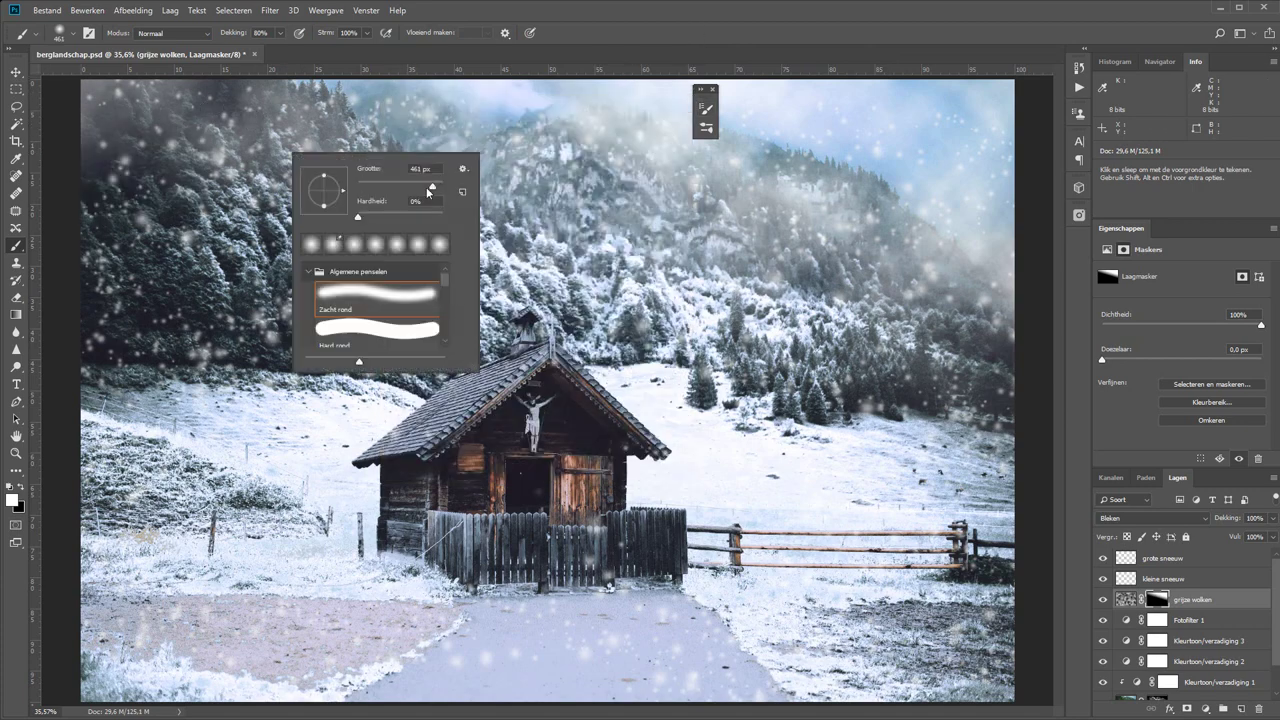
{"action": "left_click_drag", "start_coordinate": [426, 187], "coordinate": [436, 186]}
{"action": "key", "text": "Return"}
{"action": "key", "text": "0"}
{"action": "key", "text": "1"}
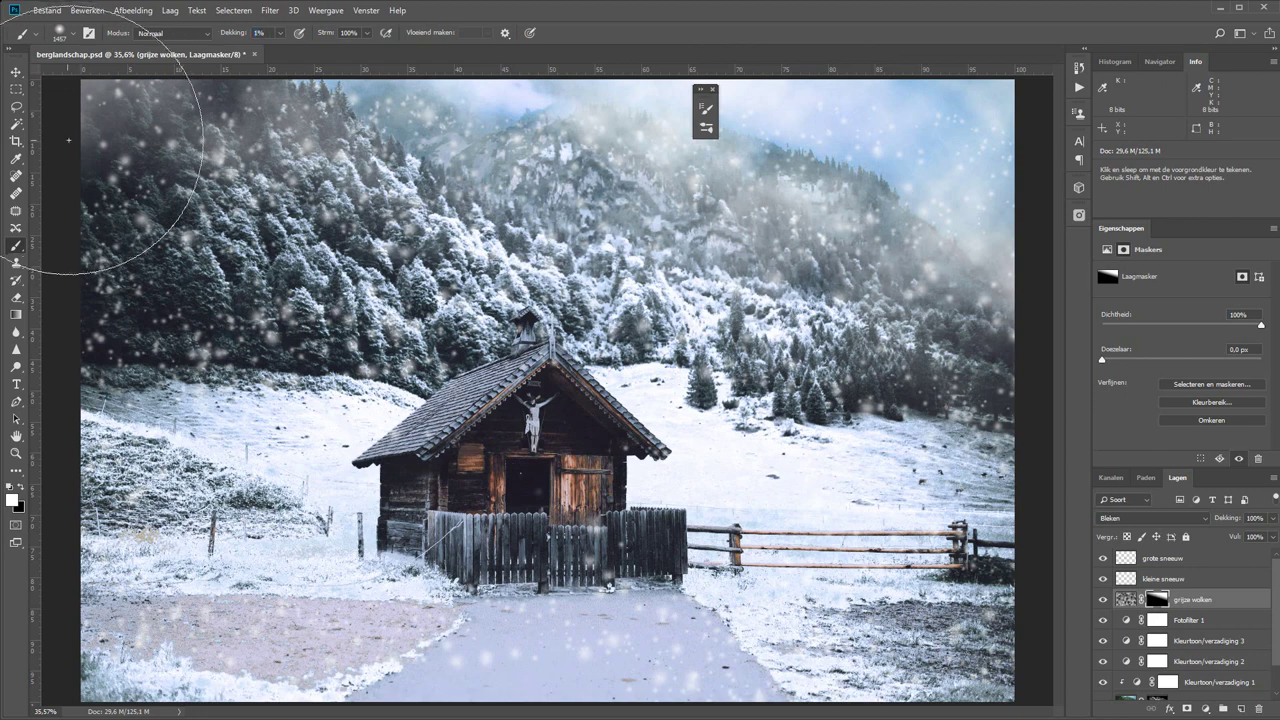
Step: Brush faint, then stronger fog onto the mask over the upper-left forest and slightly lower layer opacity
{"action": "mouse_move", "coordinate": [340, 107]}
{"action": "left_mouse_down"}
{"action": "mouse_move", "coordinate": [174, 187]}
{"action": "mouse_move", "coordinate": [285, 40]}
{"action": "mouse_move", "coordinate": [420, 15]}
{"action": "mouse_move", "coordinate": [288, 168]}
{"action": "left_mouse_up"}
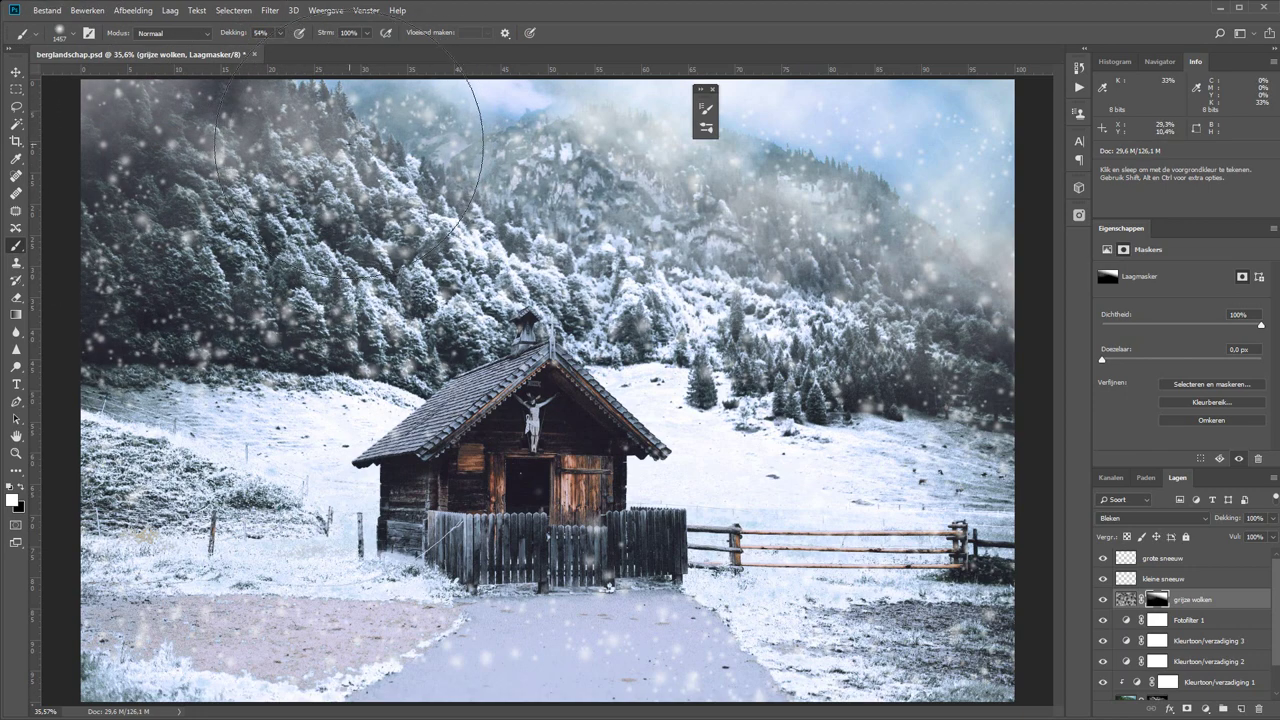
{"action": "key", "text": "5"}
{"action": "key", "text": "4"}
{"action": "left_click_drag", "start_coordinate": [300, 60], "coordinate": [79, 211]}
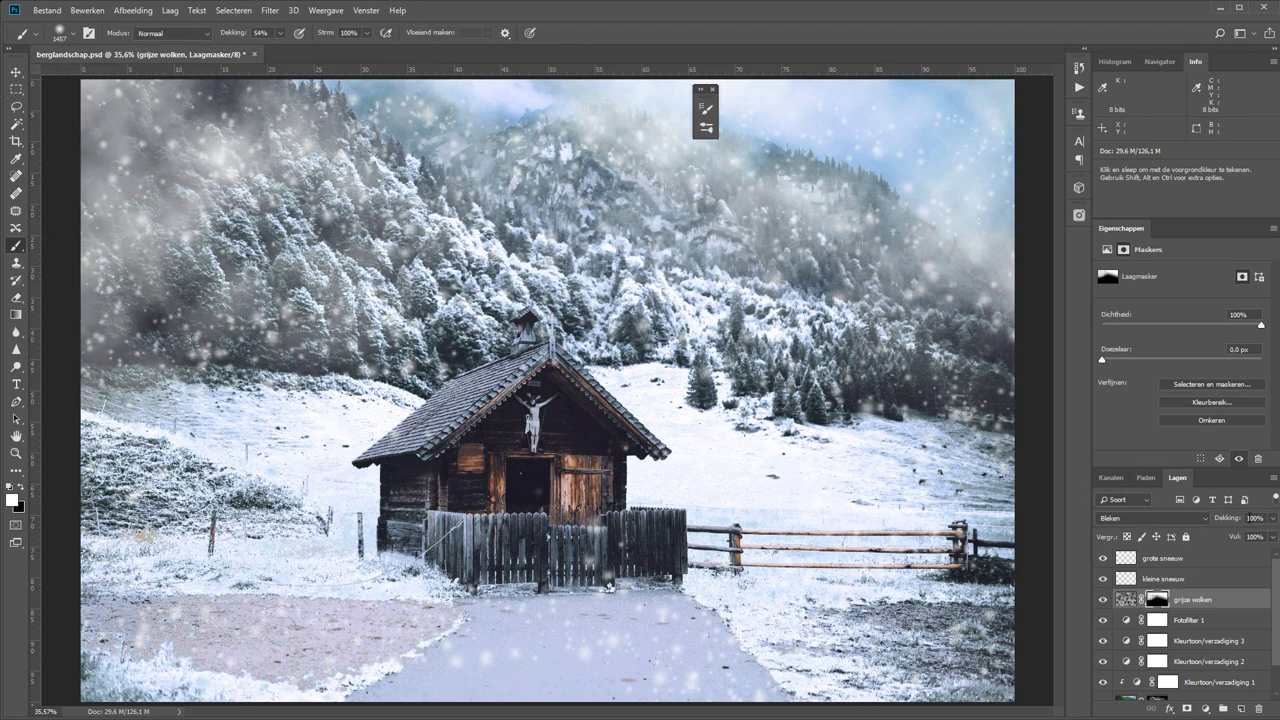
{"action": "left_click_drag", "start_coordinate": [1236, 520], "coordinate": [1213, 519]}
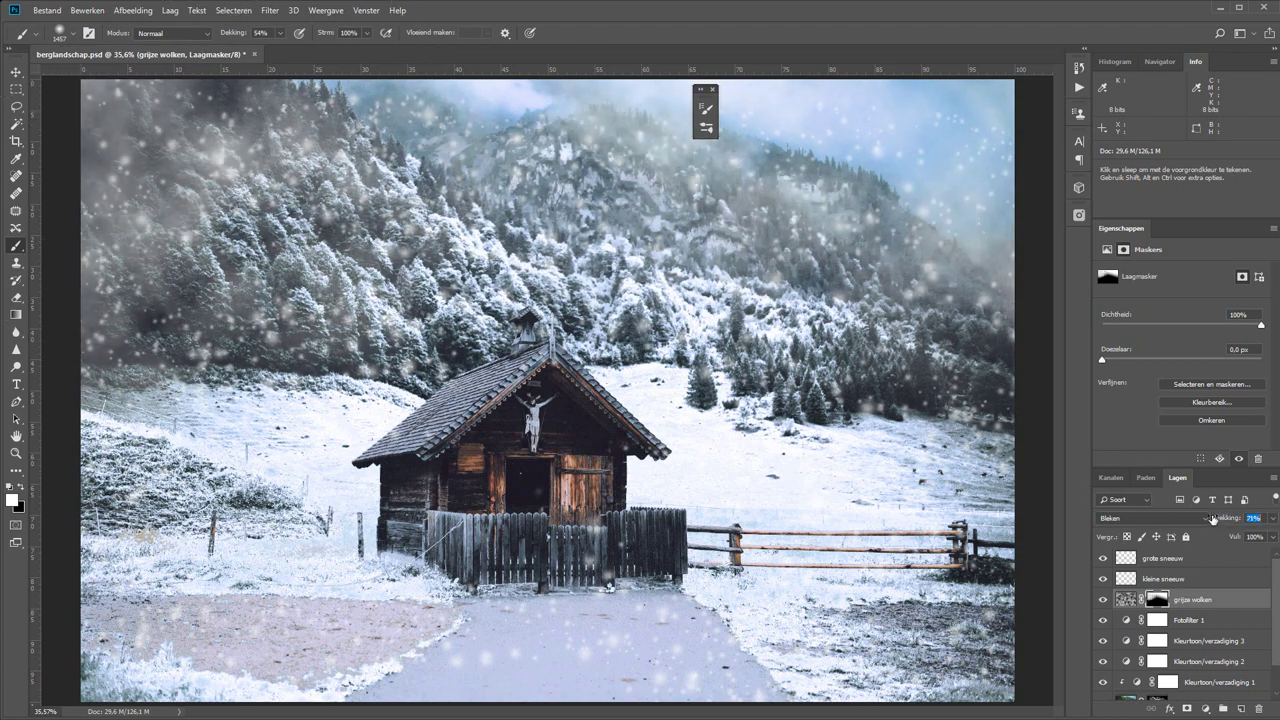